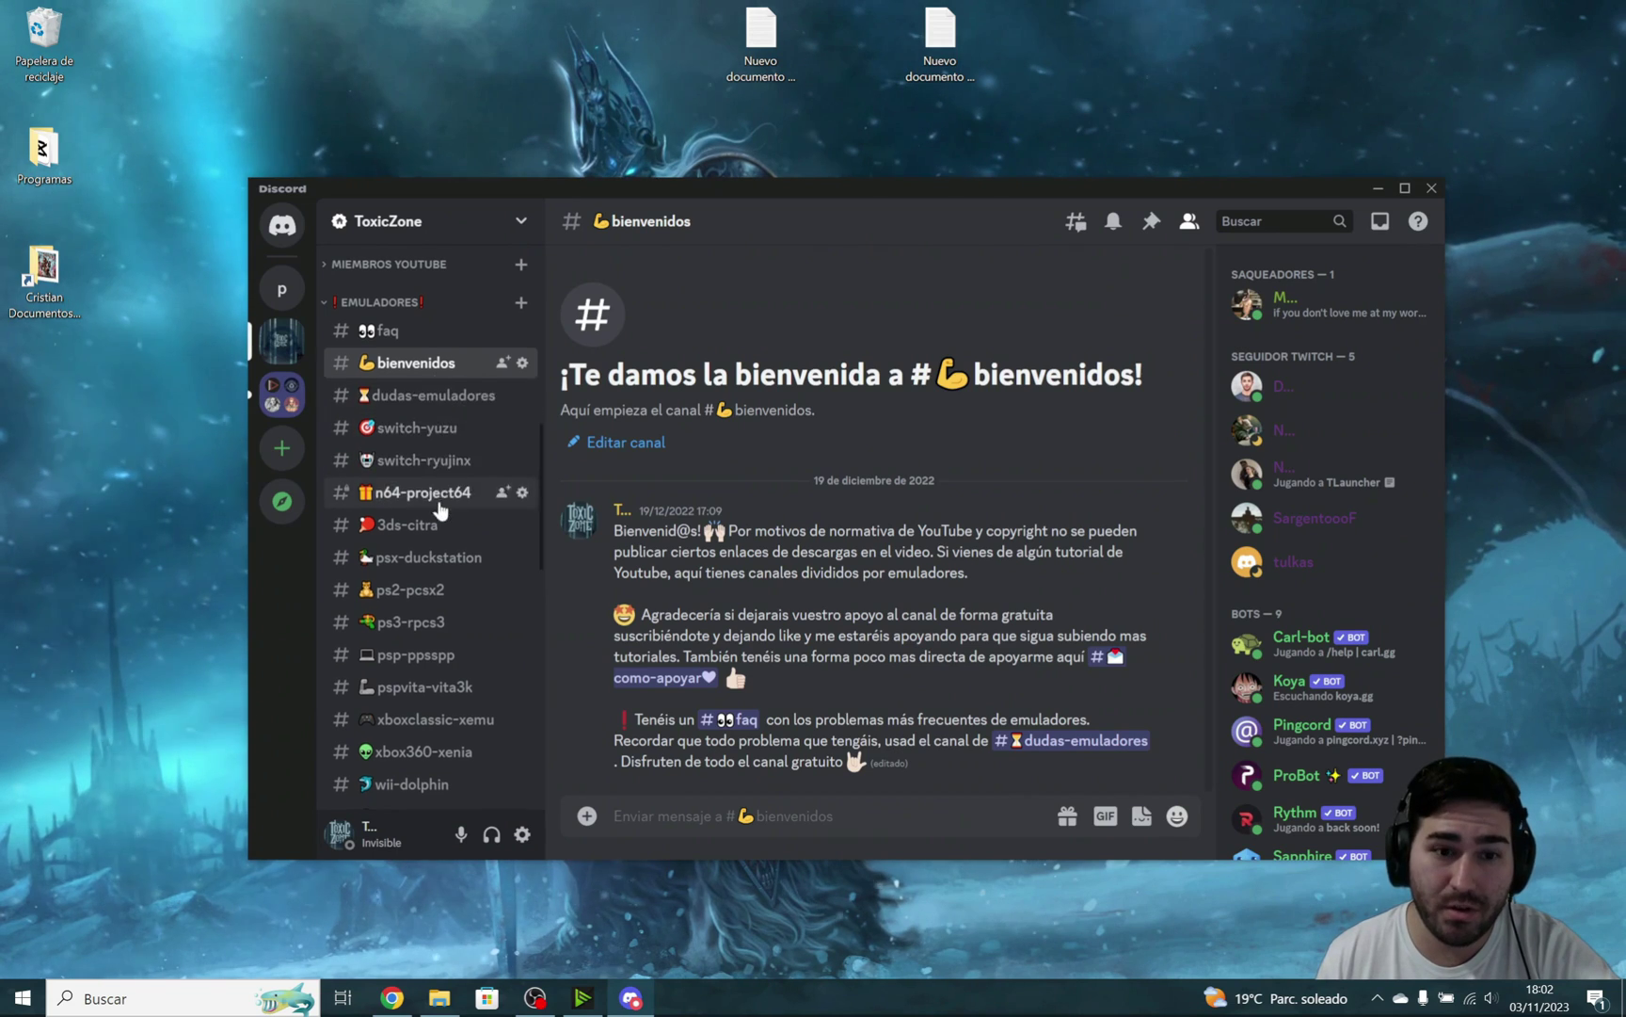
Look through the ToxicZone server's channel list, including the emulator channels, and put the Discord window away
scroll(437, 489, "down", 5)
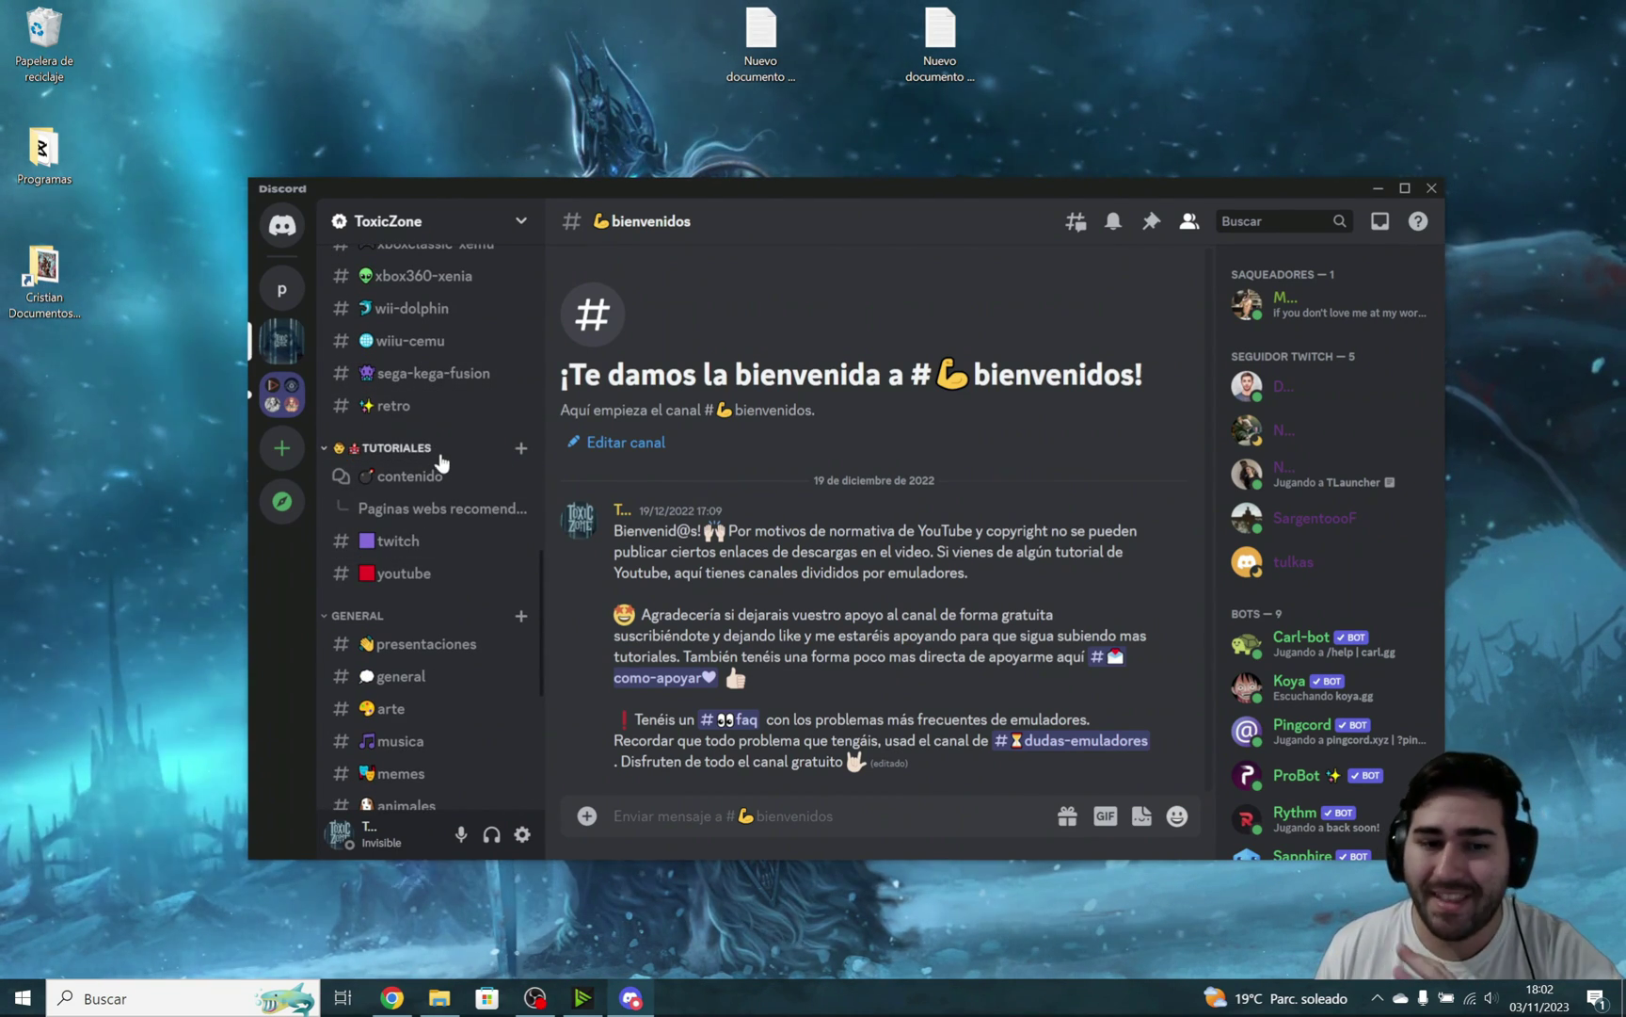
scroll(440, 461, "down", 3)
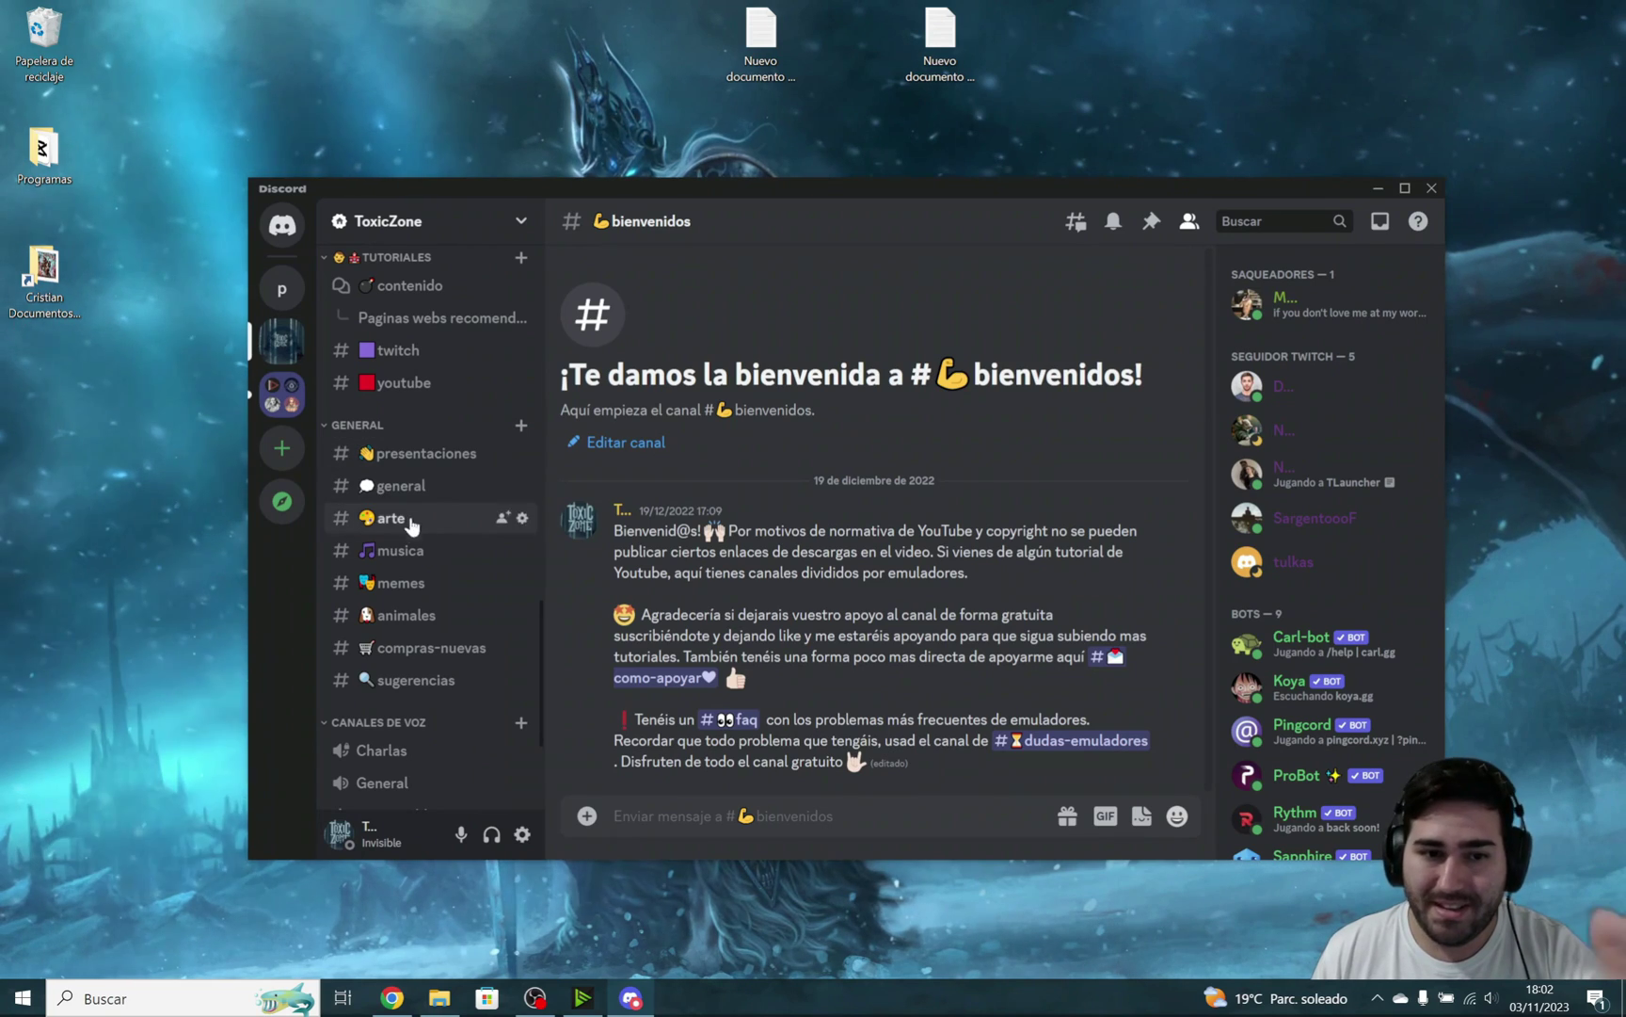
scroll(415, 546, "down", 2)
scroll(419, 586, "up", 1)
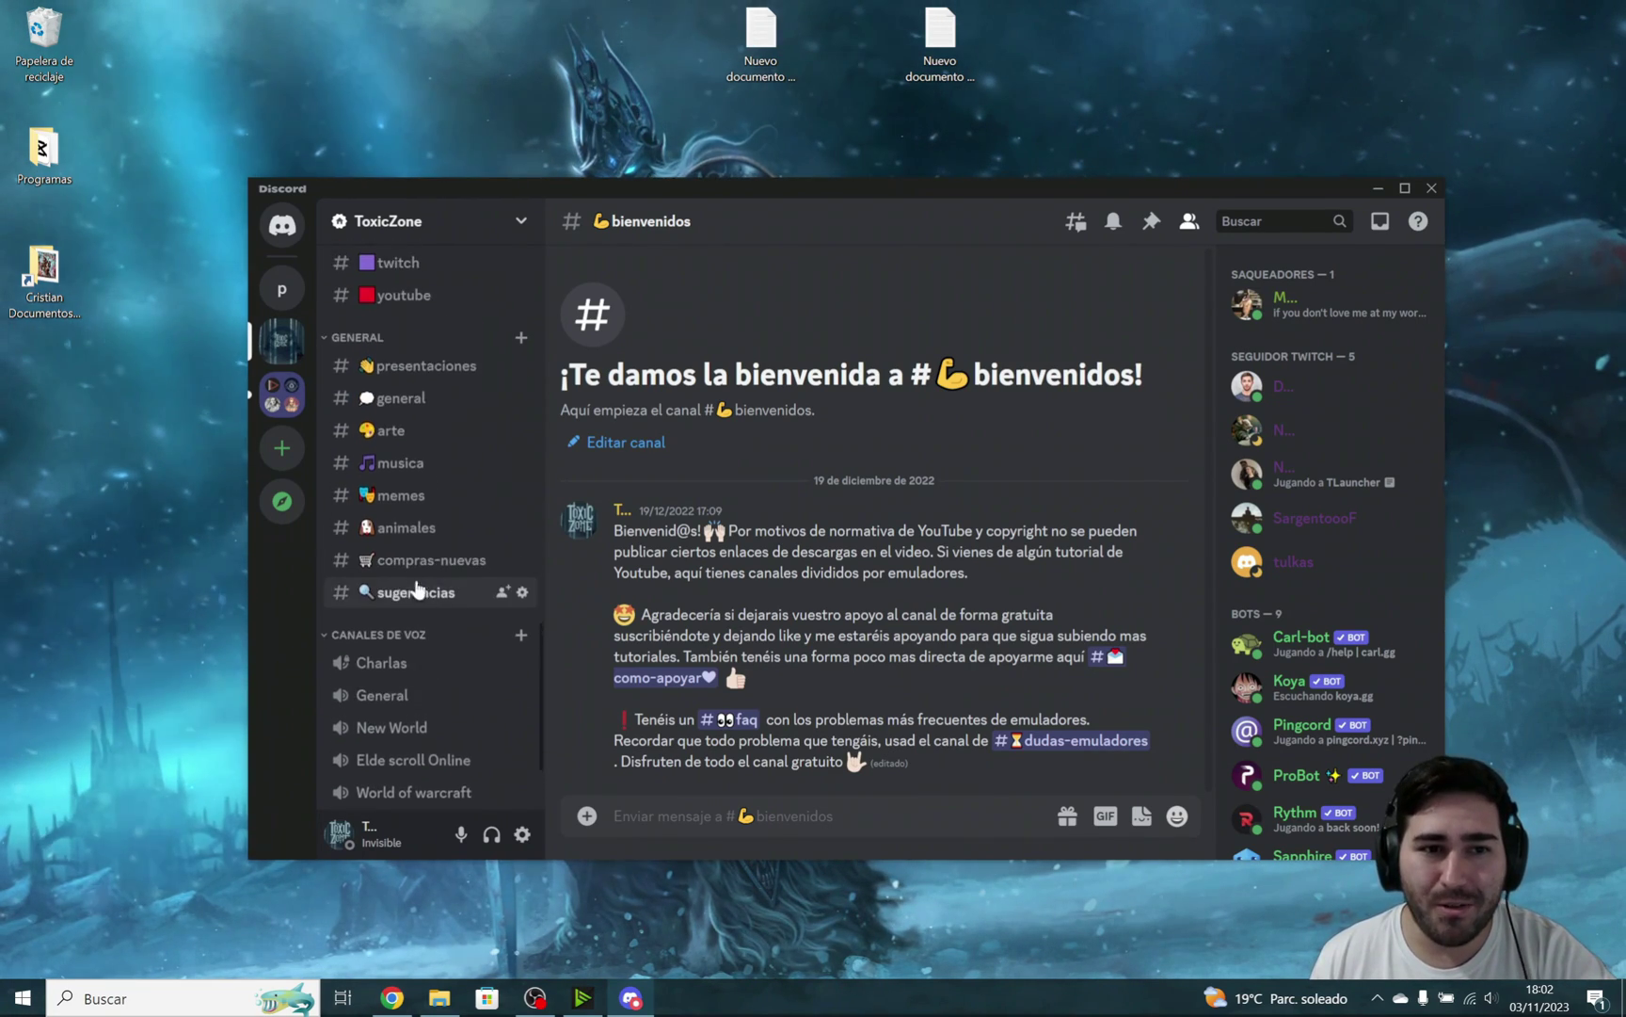
scroll(419, 565, "up", 10)
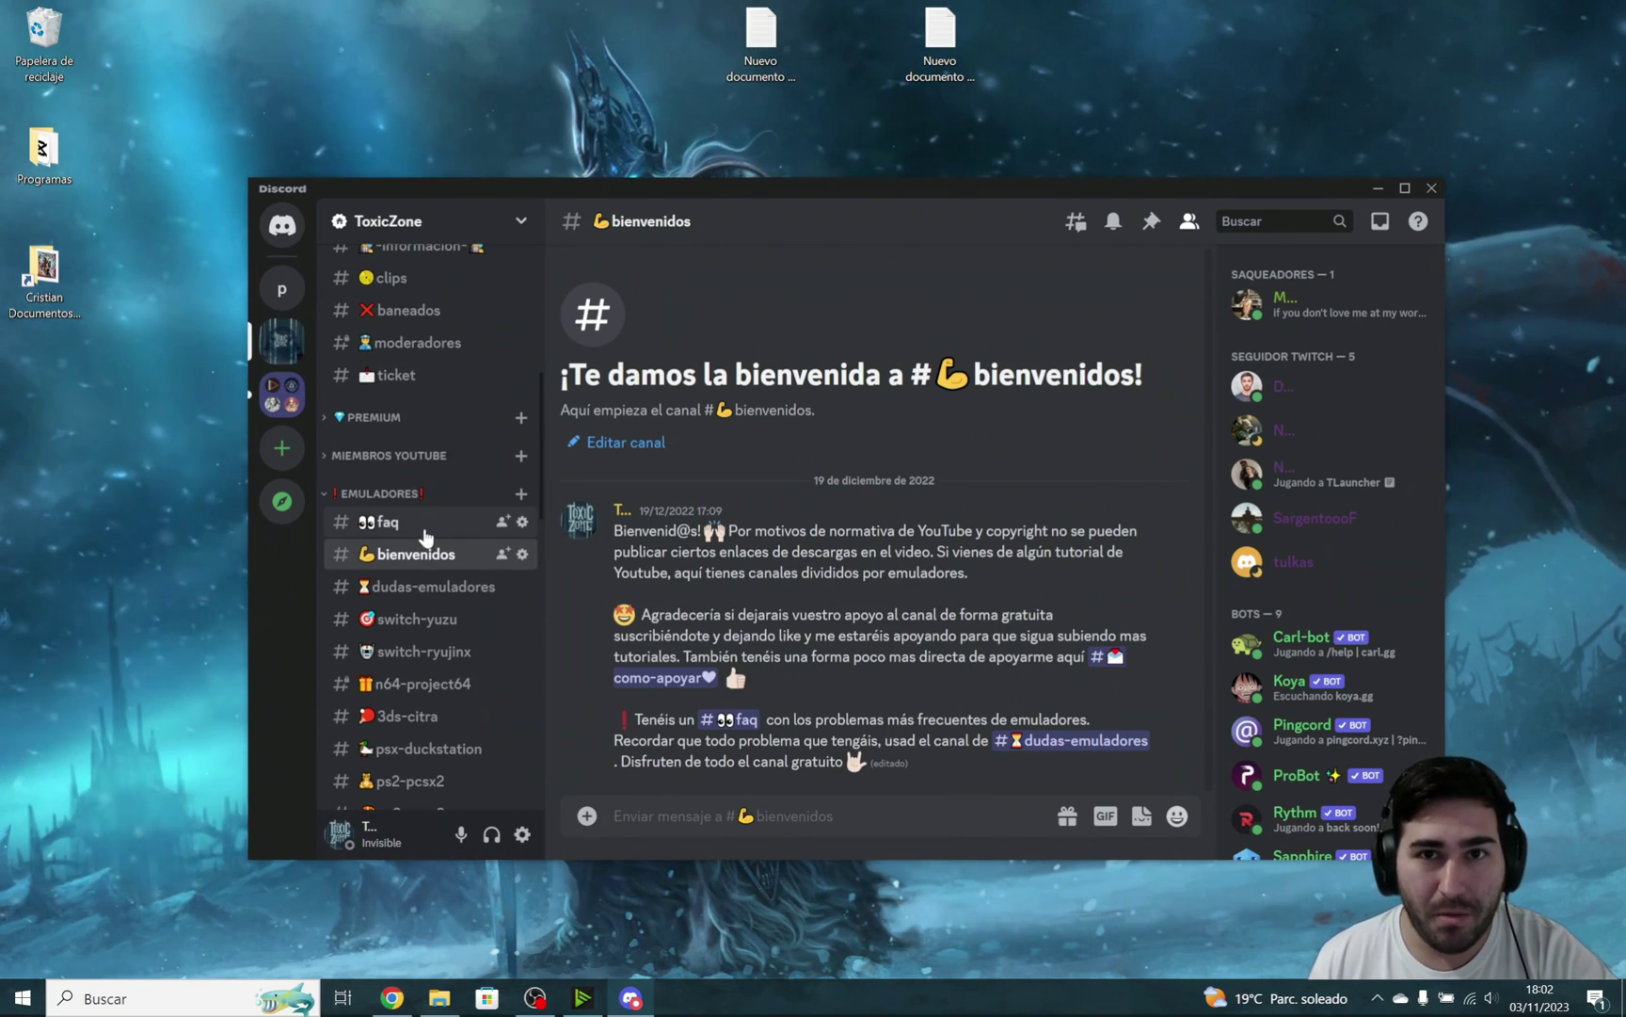
scroll(425, 527, "up", 3)
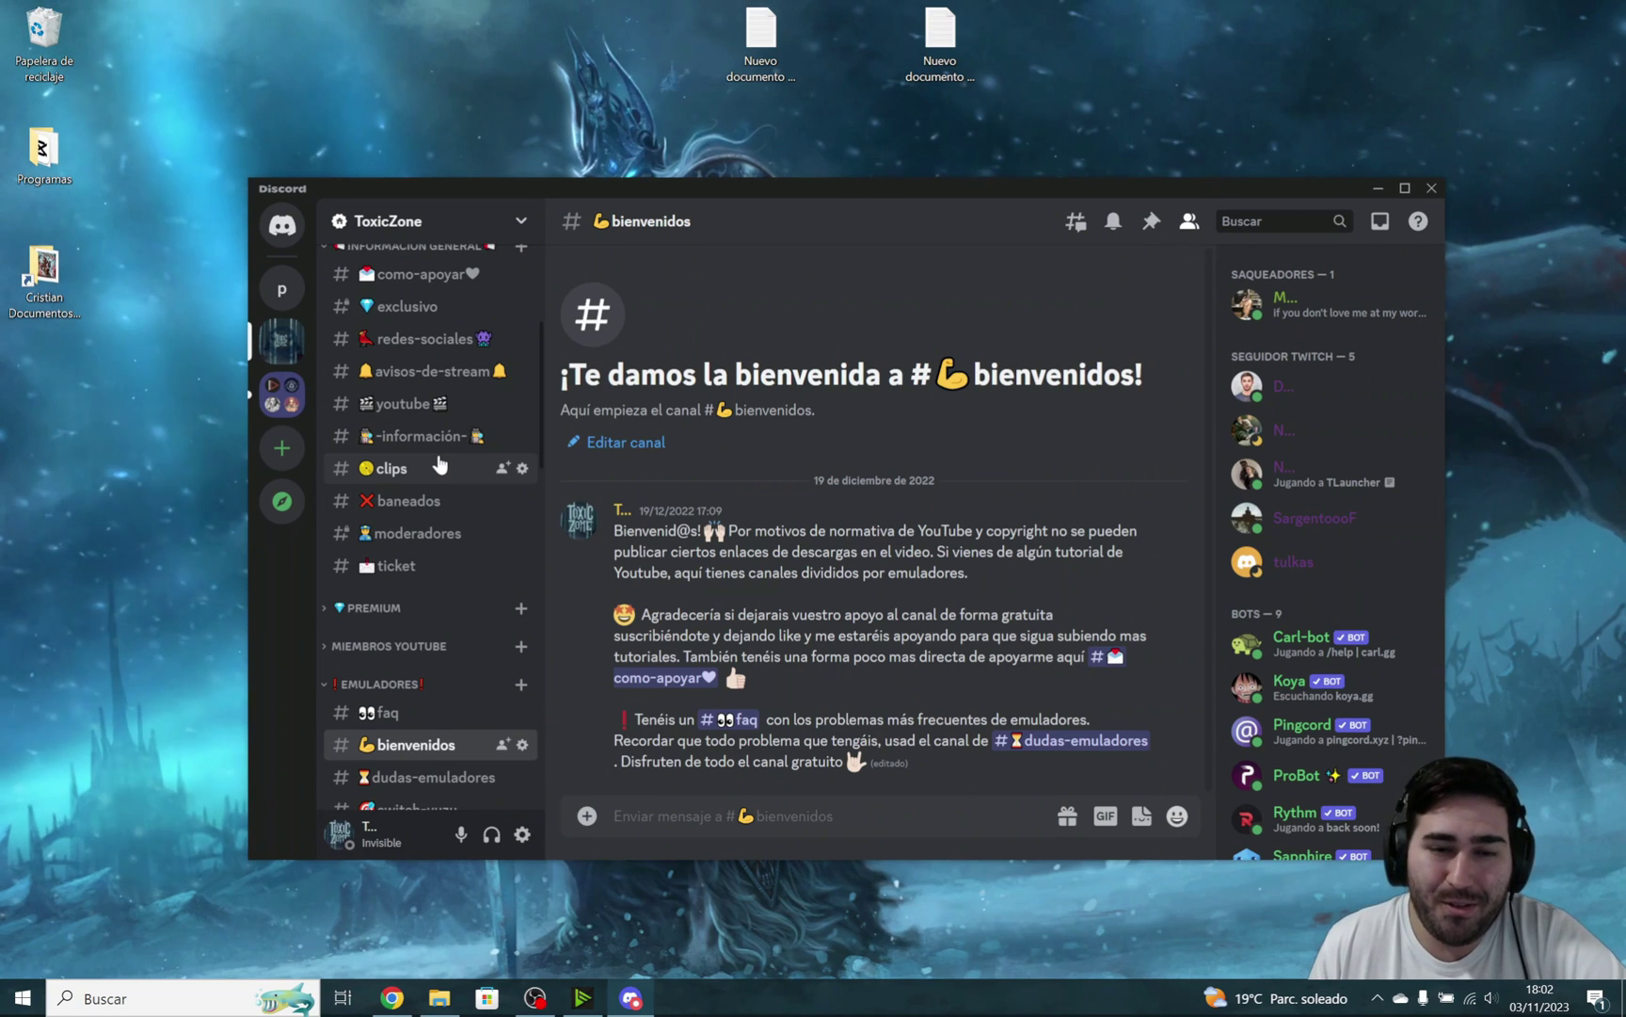
scroll(440, 464, "up", 4)
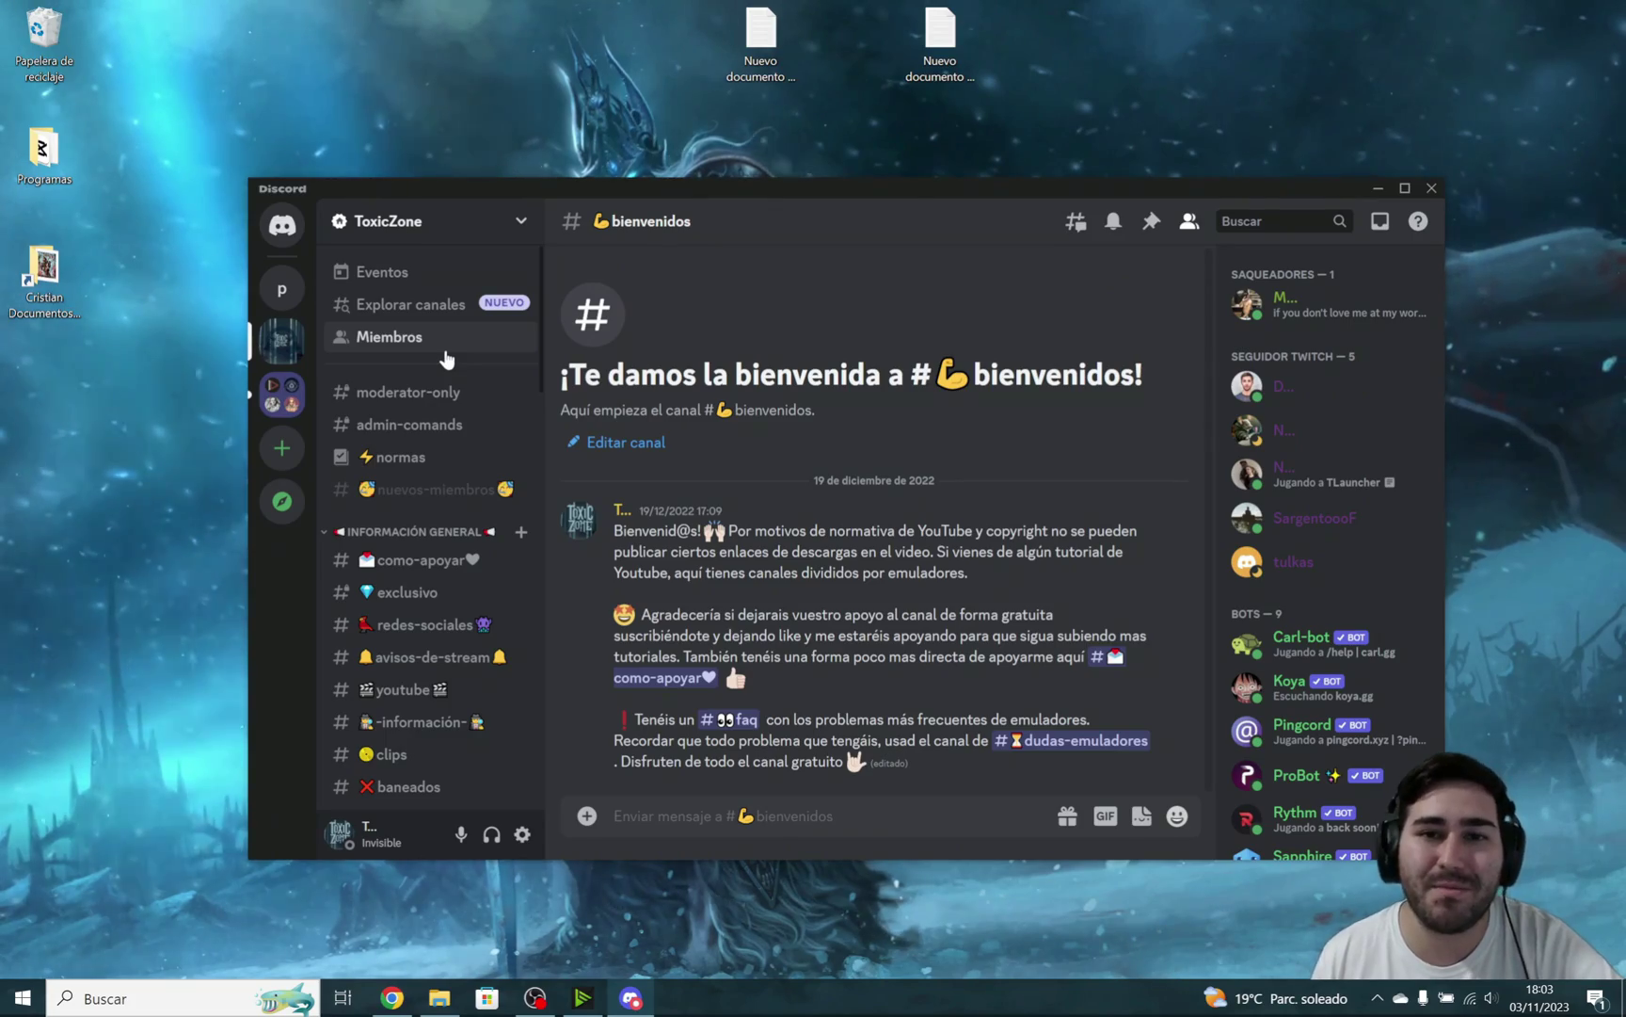
left_click(1376, 189)
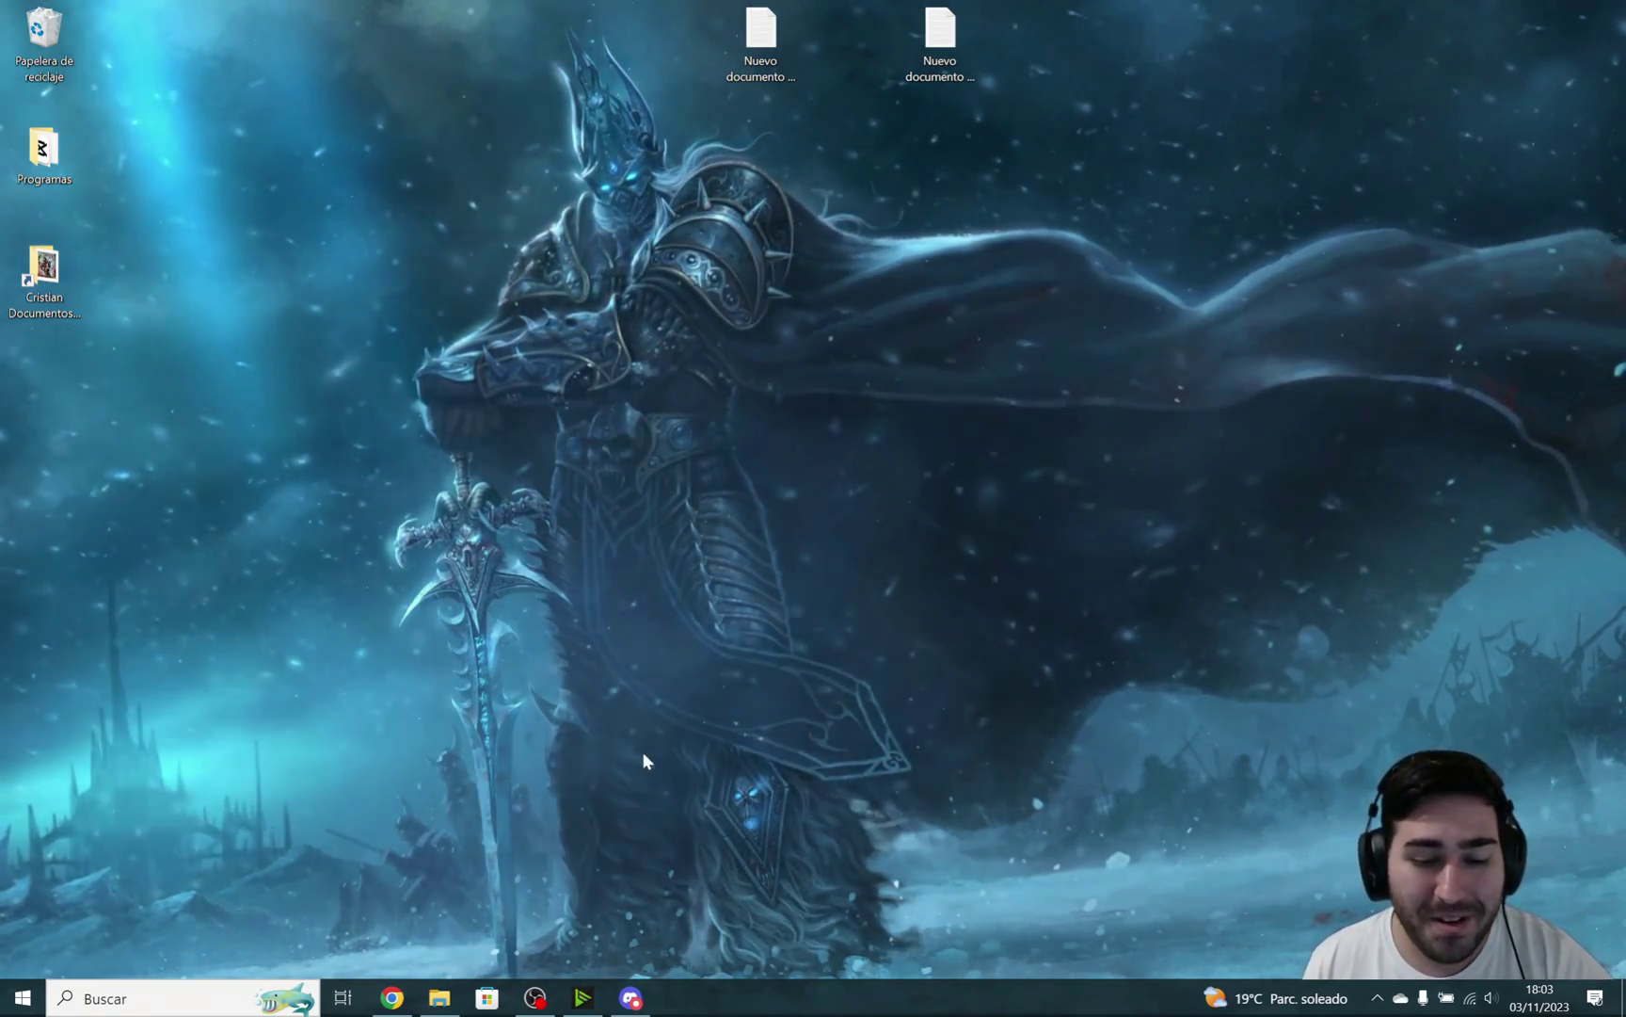
Check the Project64 3.0.1 download page in Chrome and run the downloaded installer from the Descargas folder
left_click(396, 998)
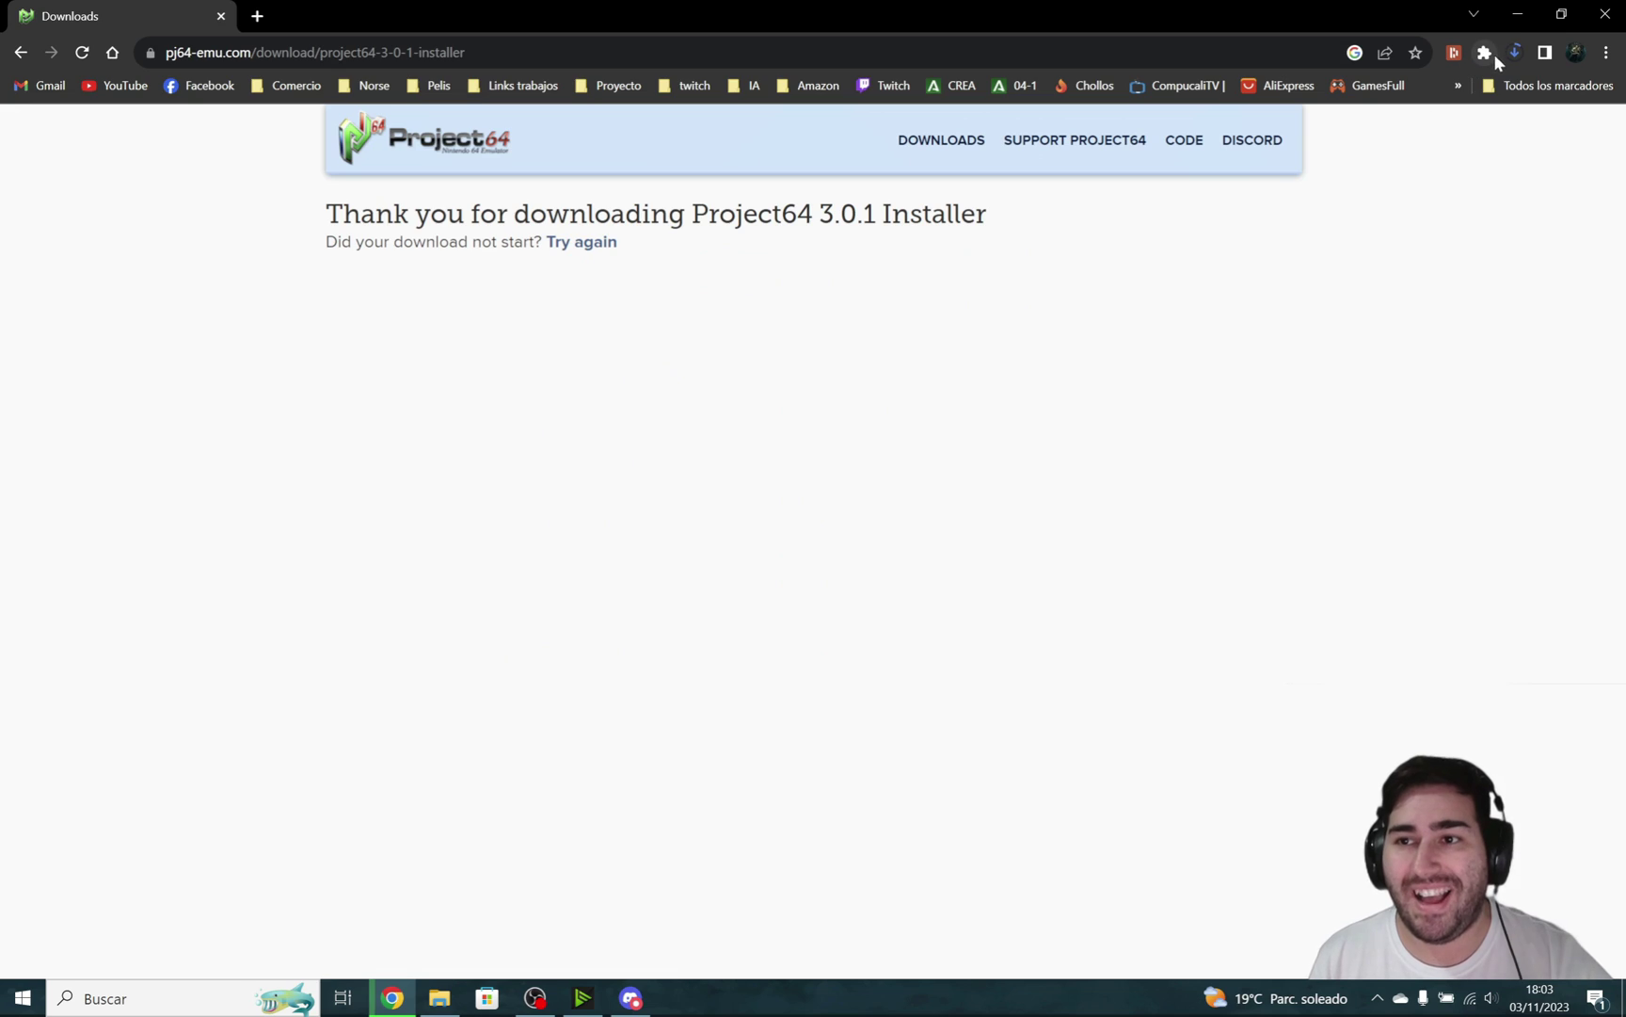
left_click(1517, 17)
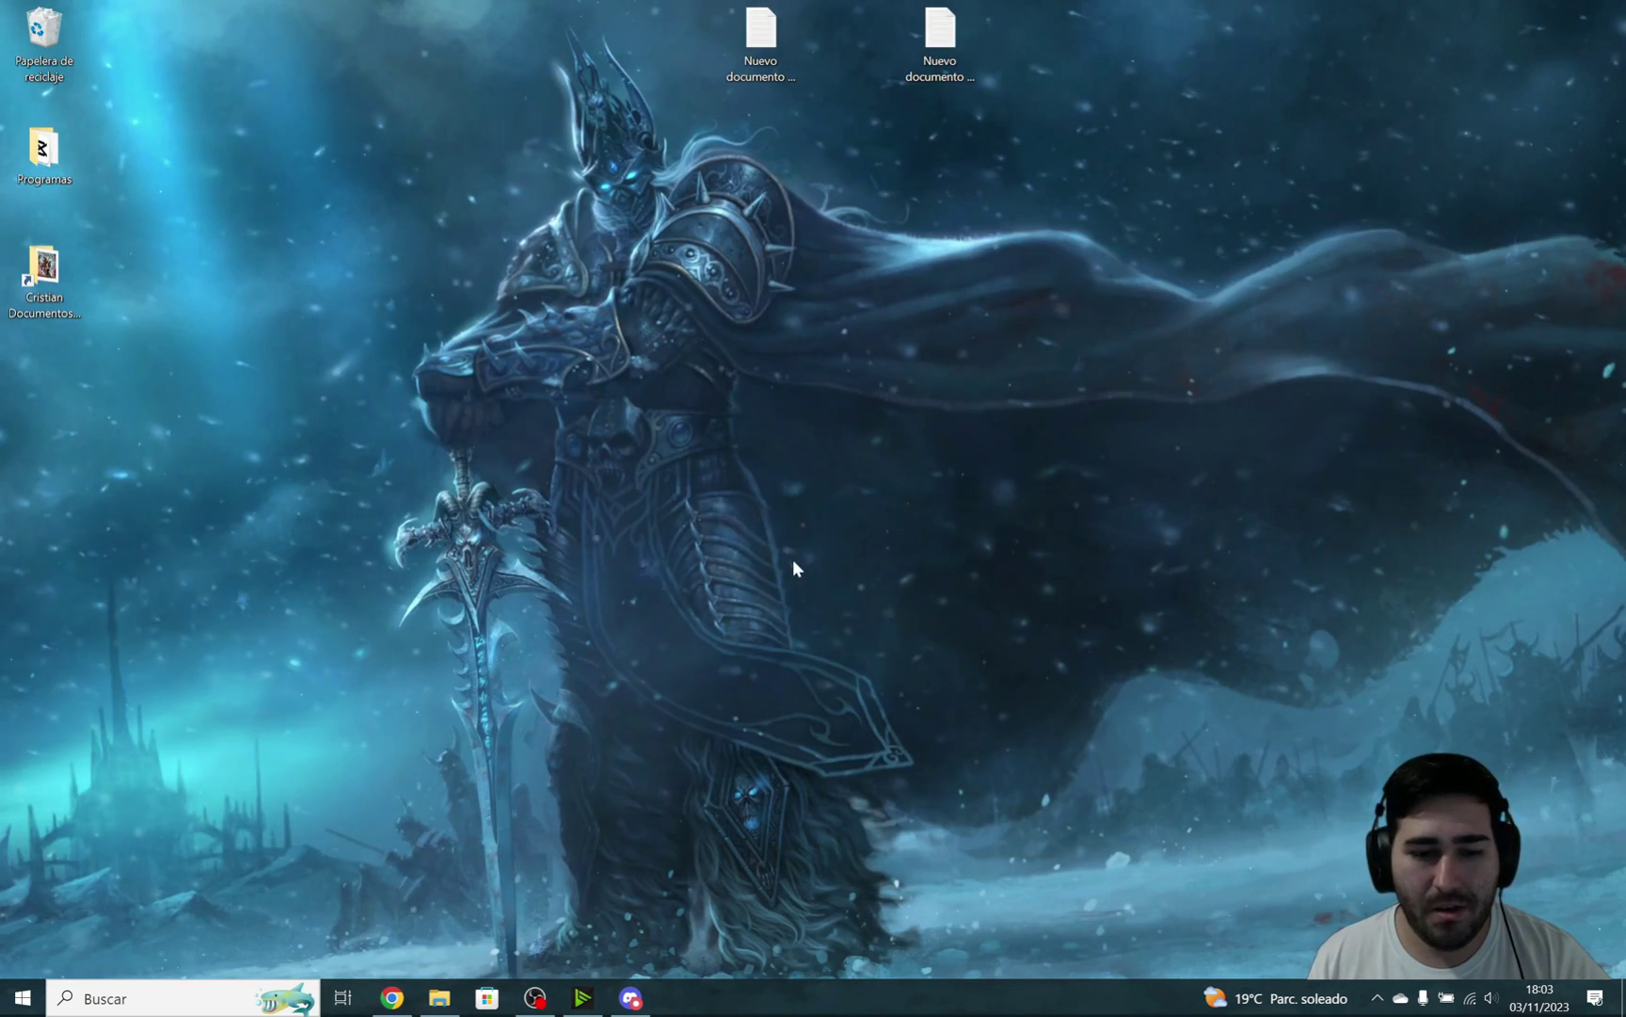
key("super+e")
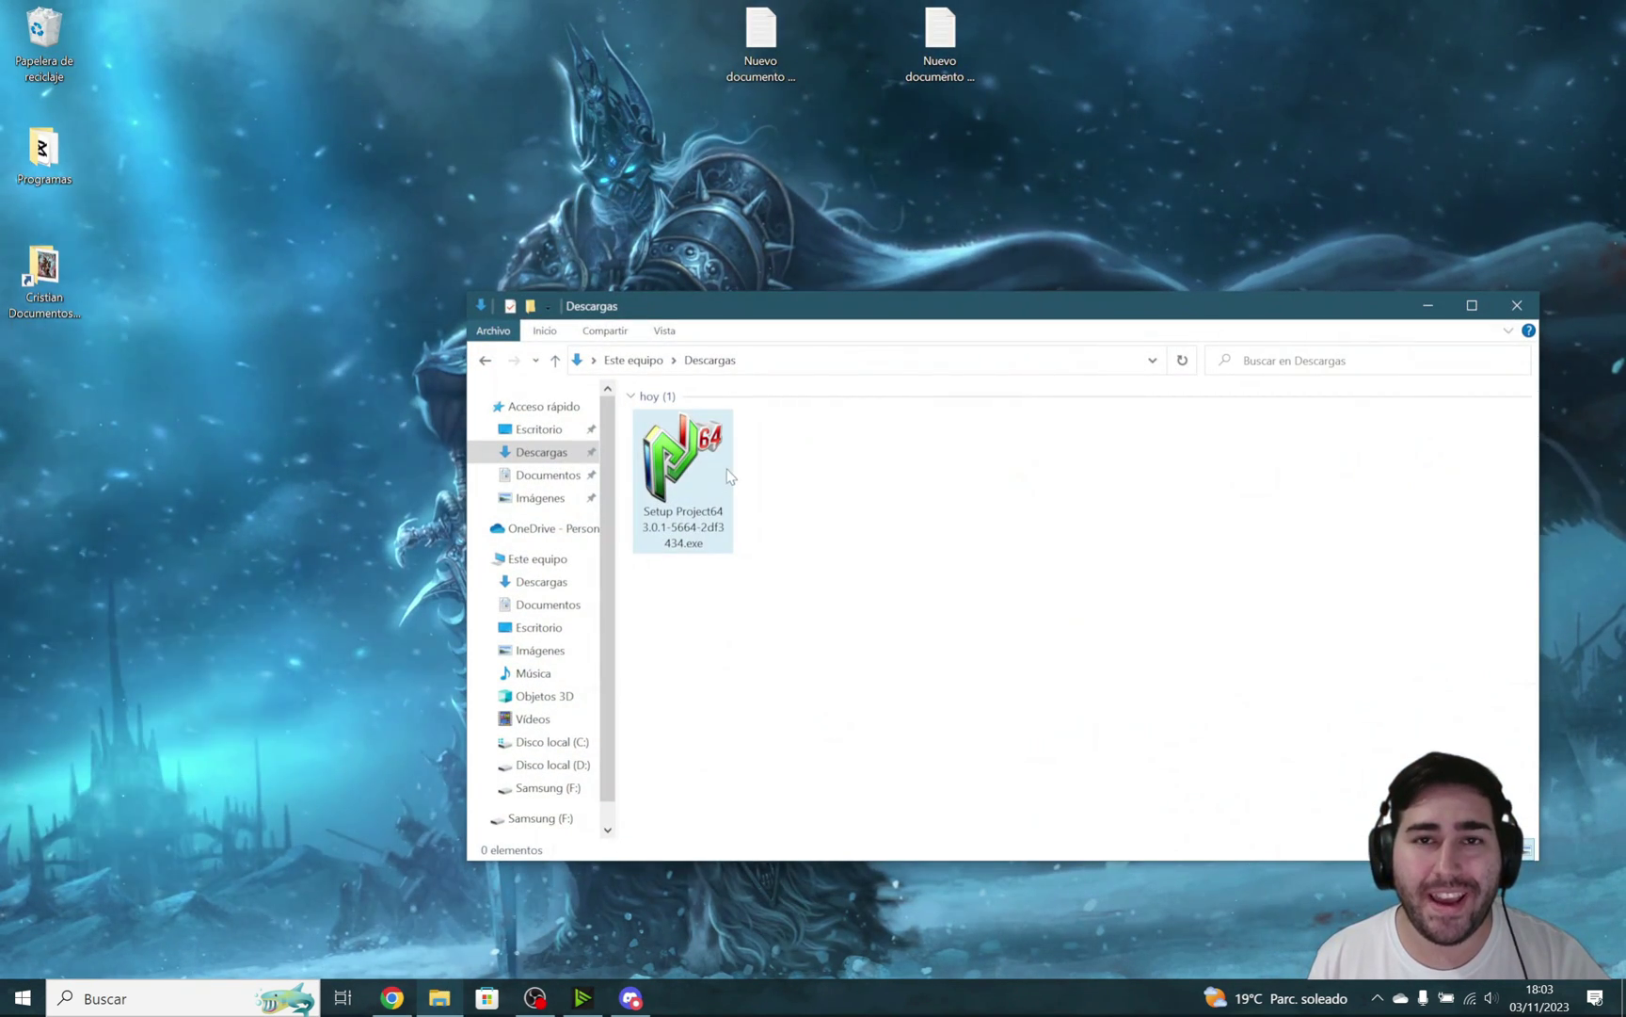
left_click_drag(729, 313, 680, 298)
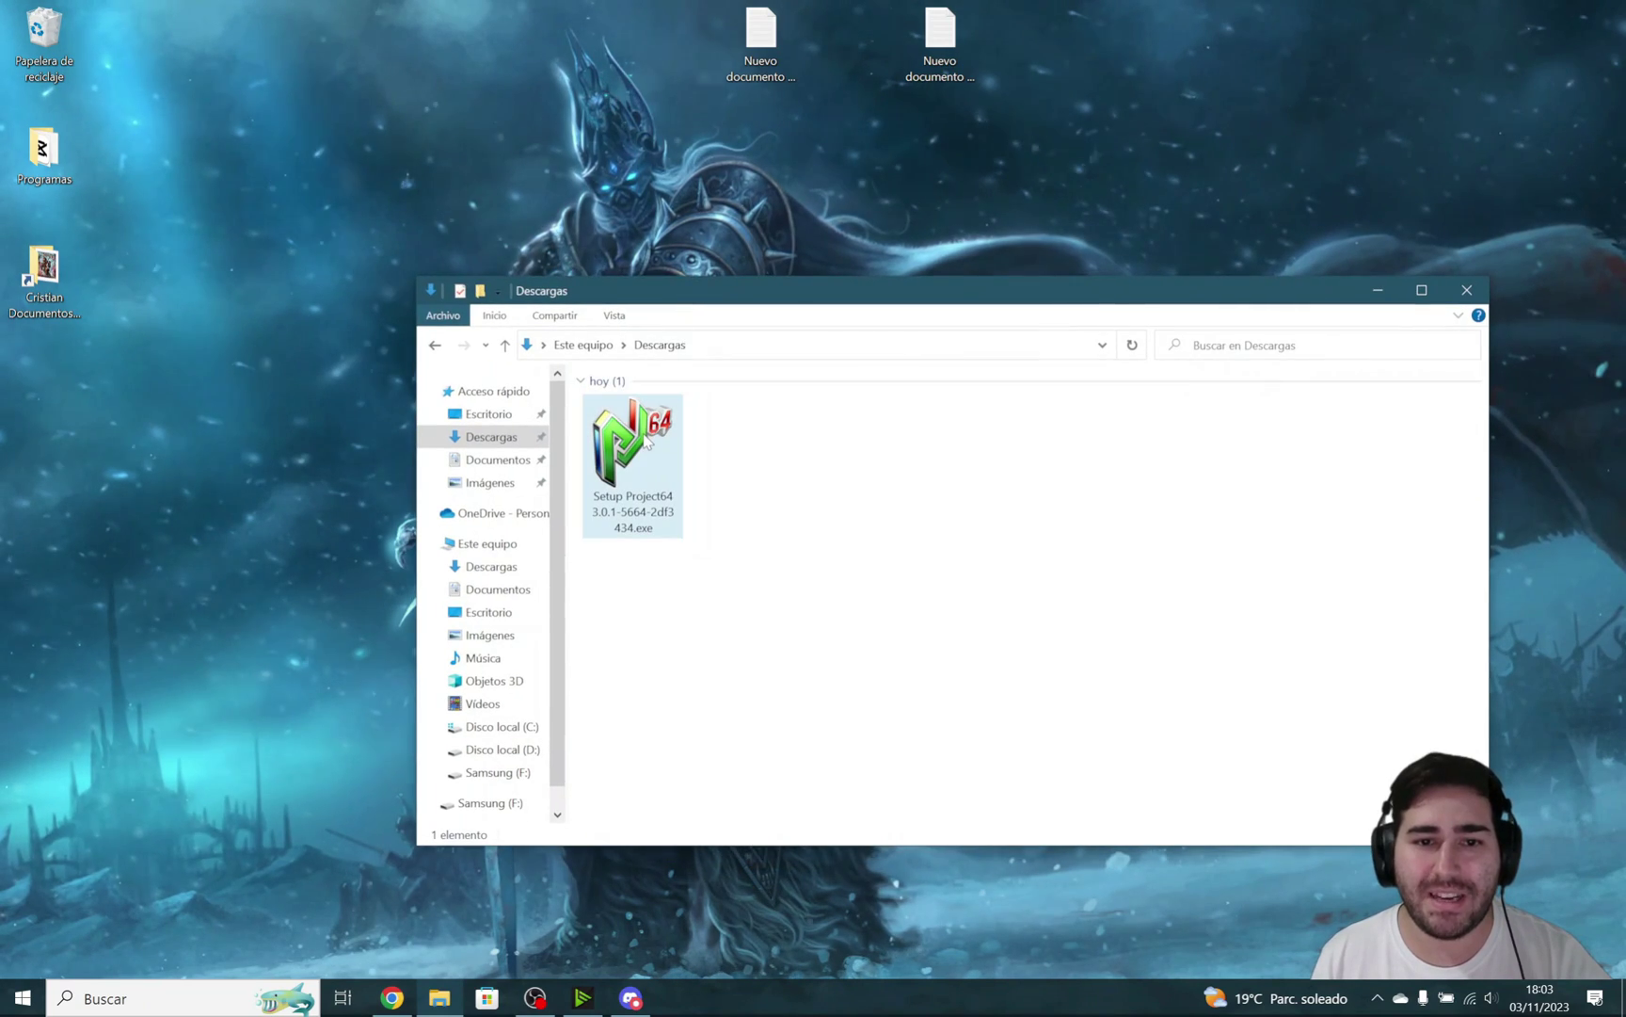
double_click(633, 461)
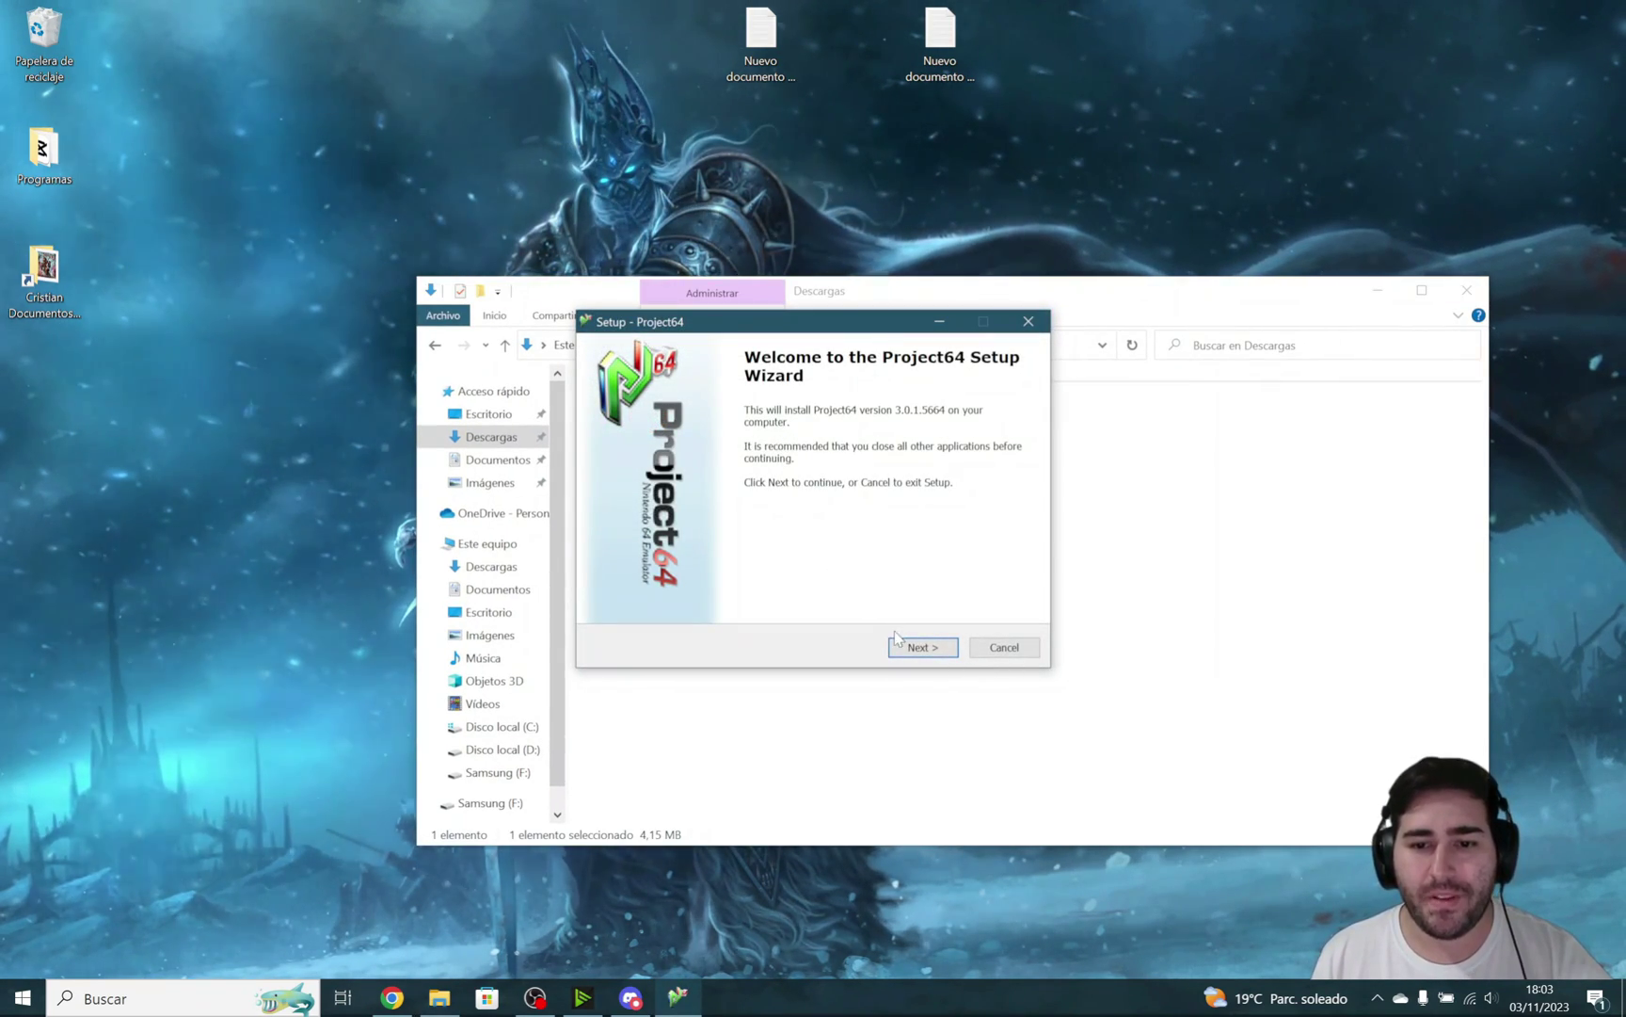
Install Project64 in the default folder with a desktop icon and without Portable Mode, launch it, and close the Descargas window
left_click(918, 648)
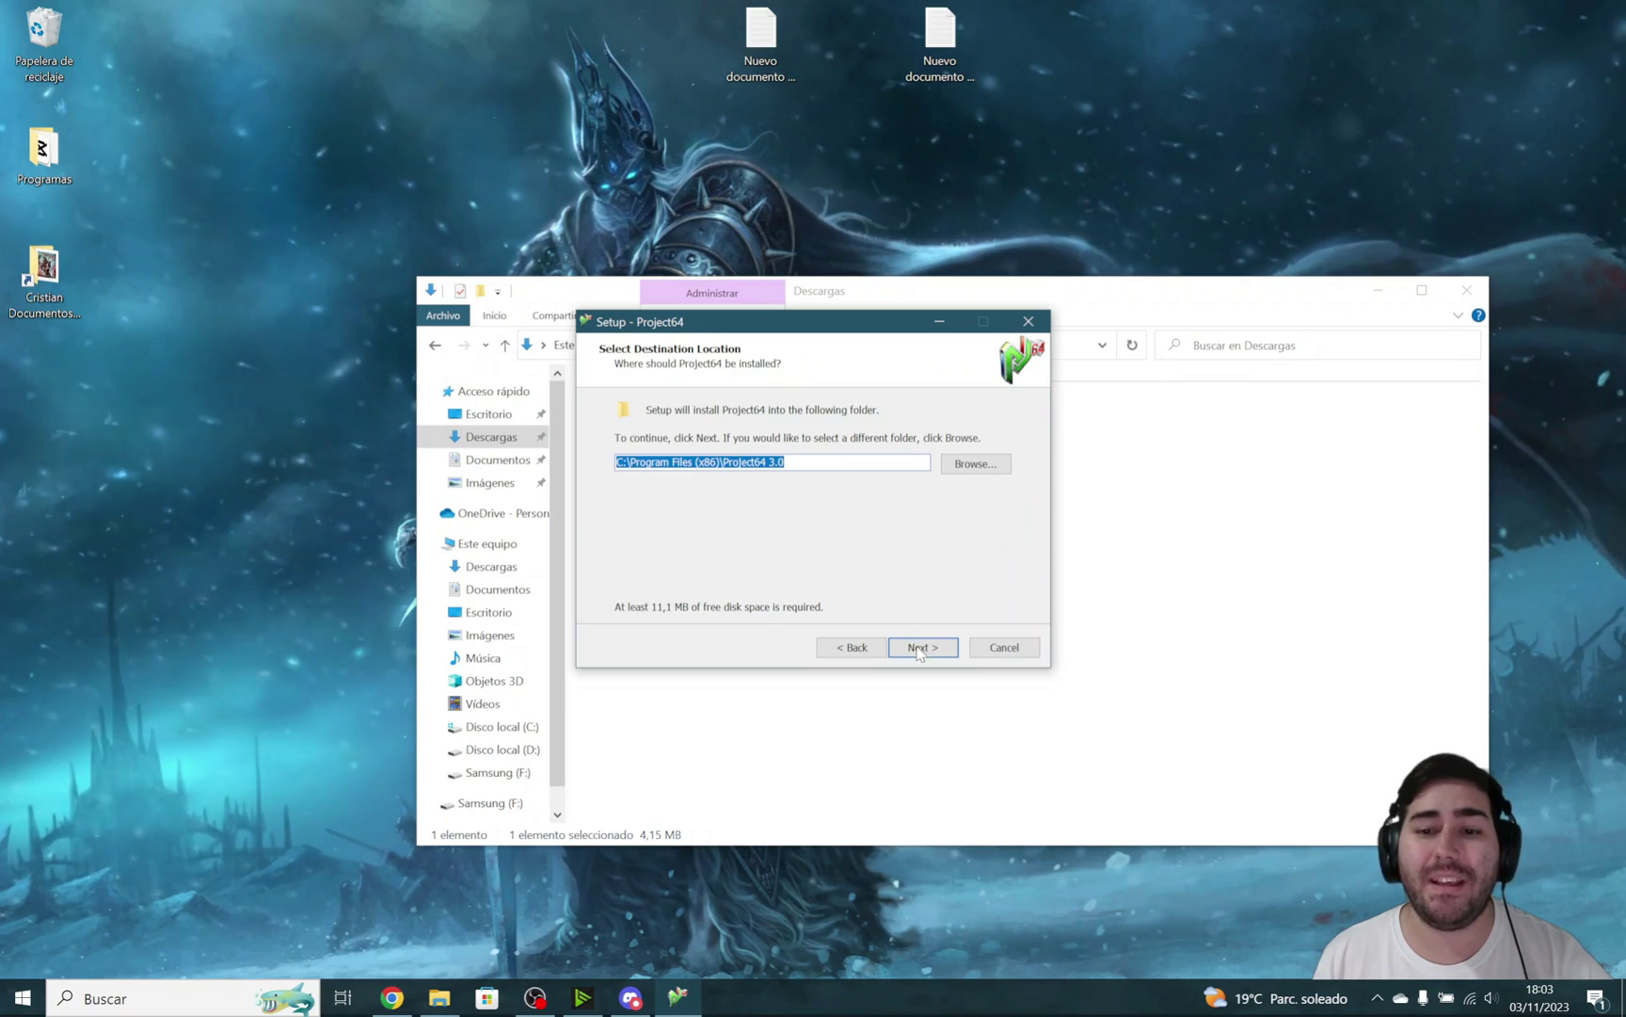
left_click(919, 647)
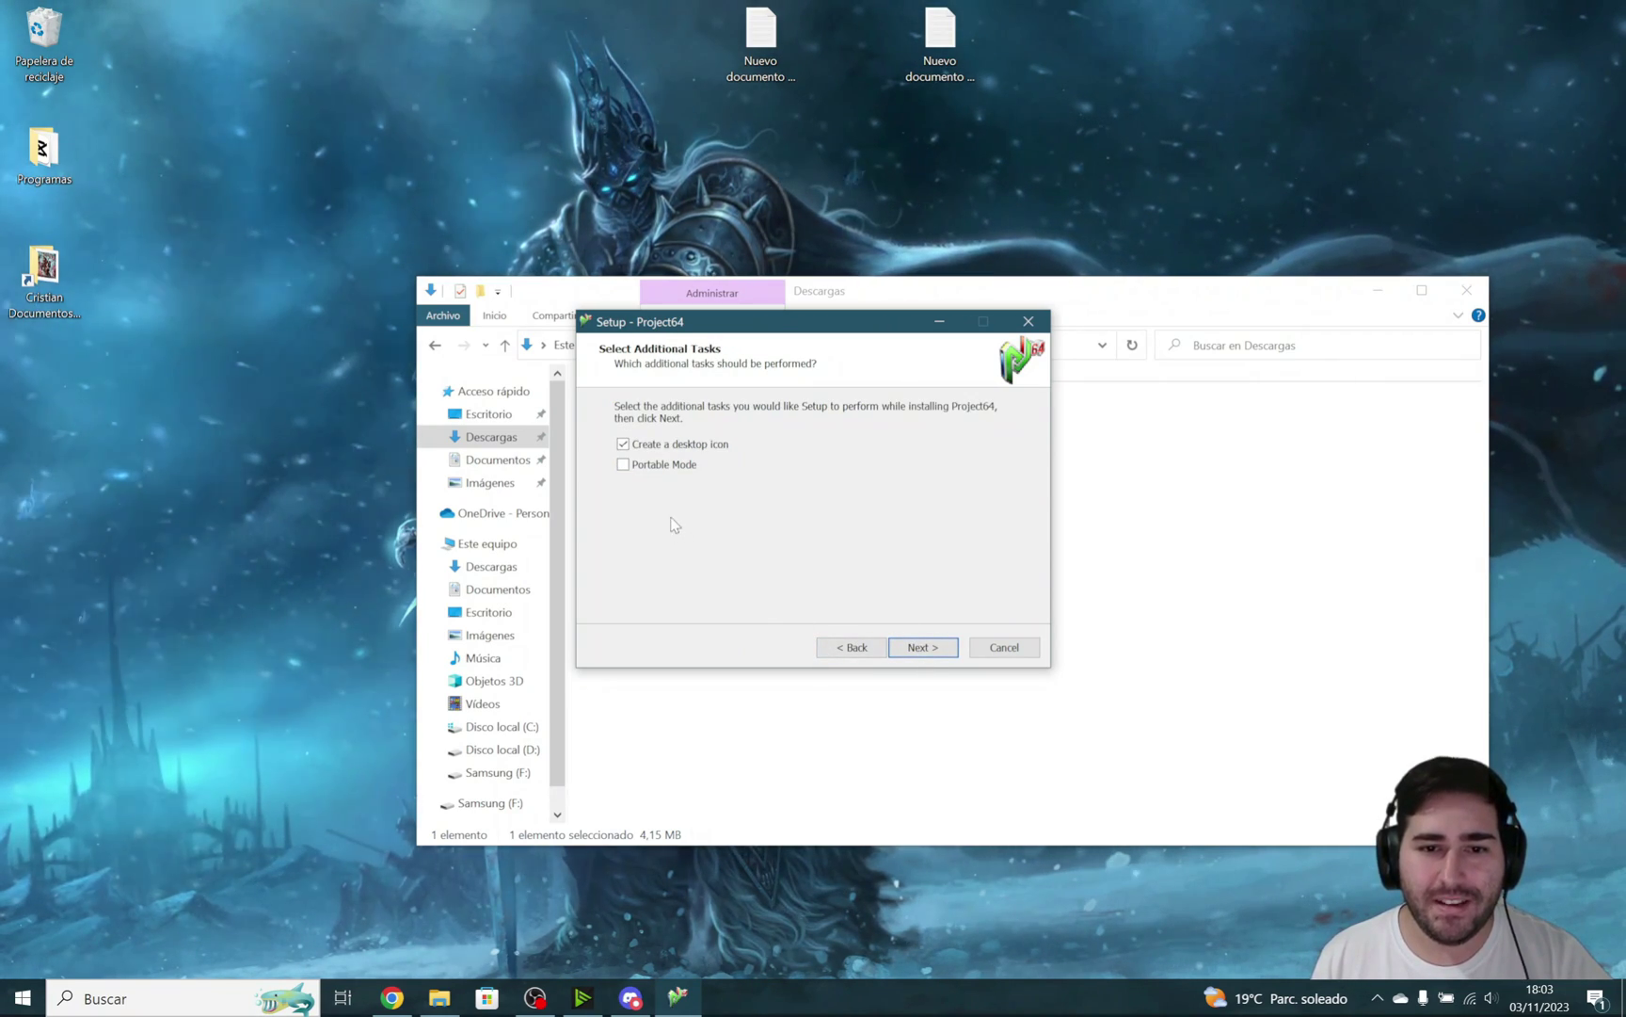
left_click(624, 467)
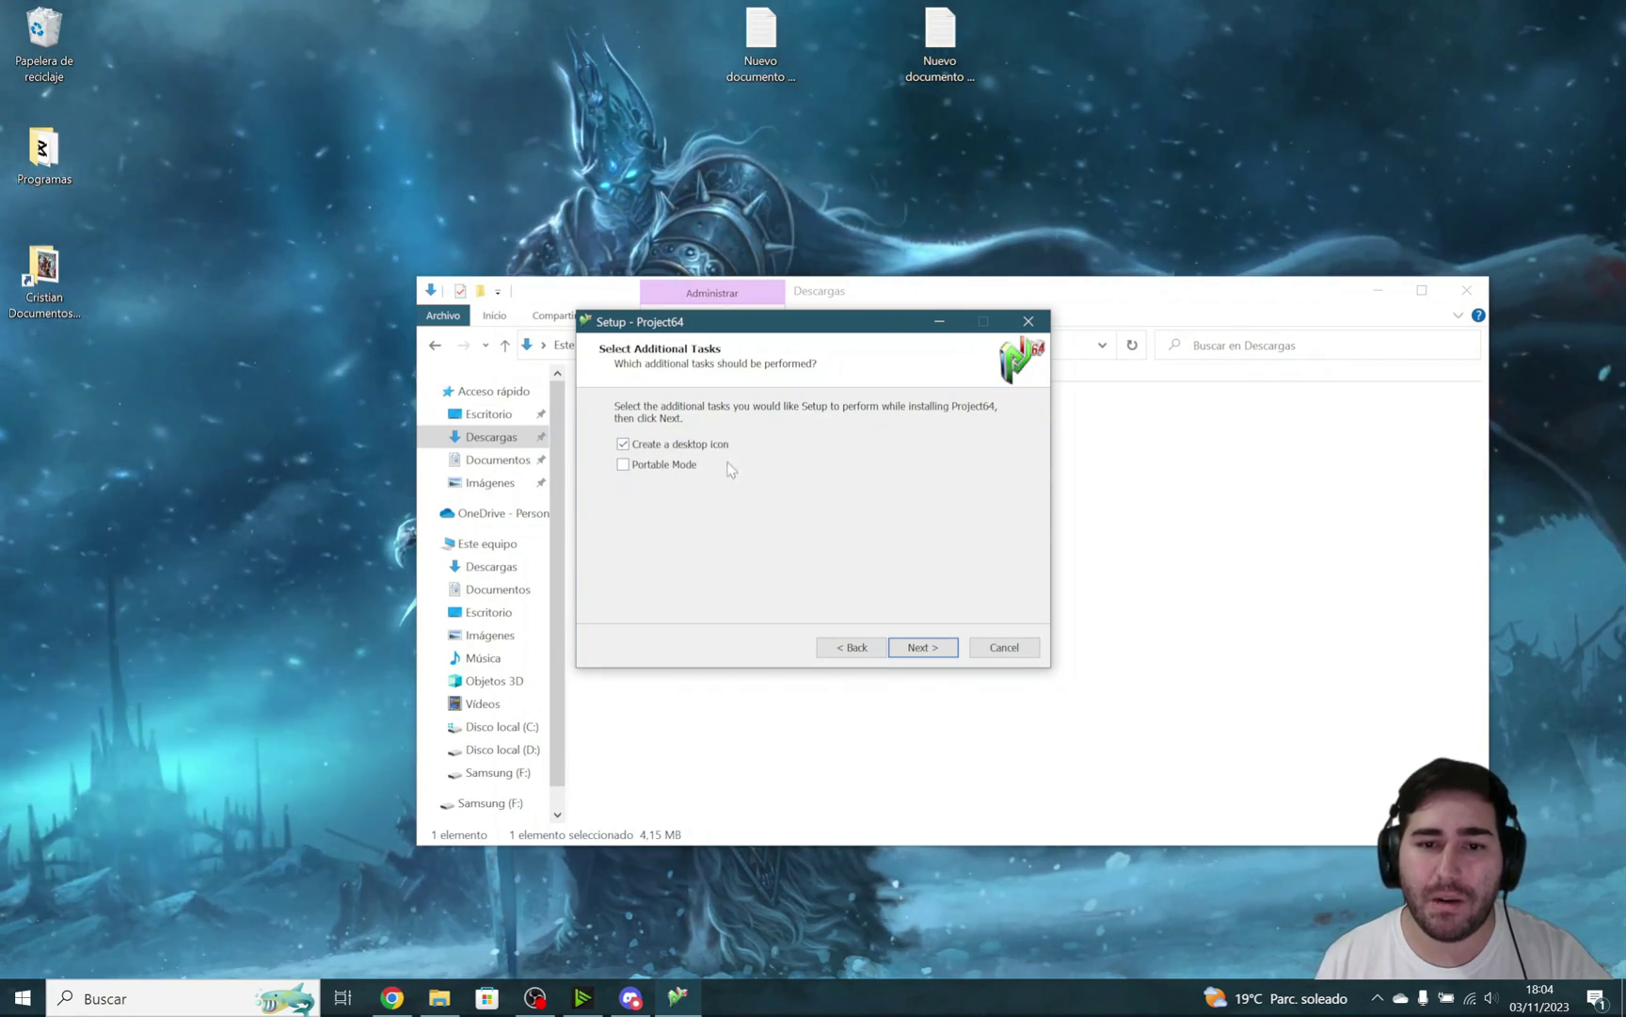
left_click(923, 646)
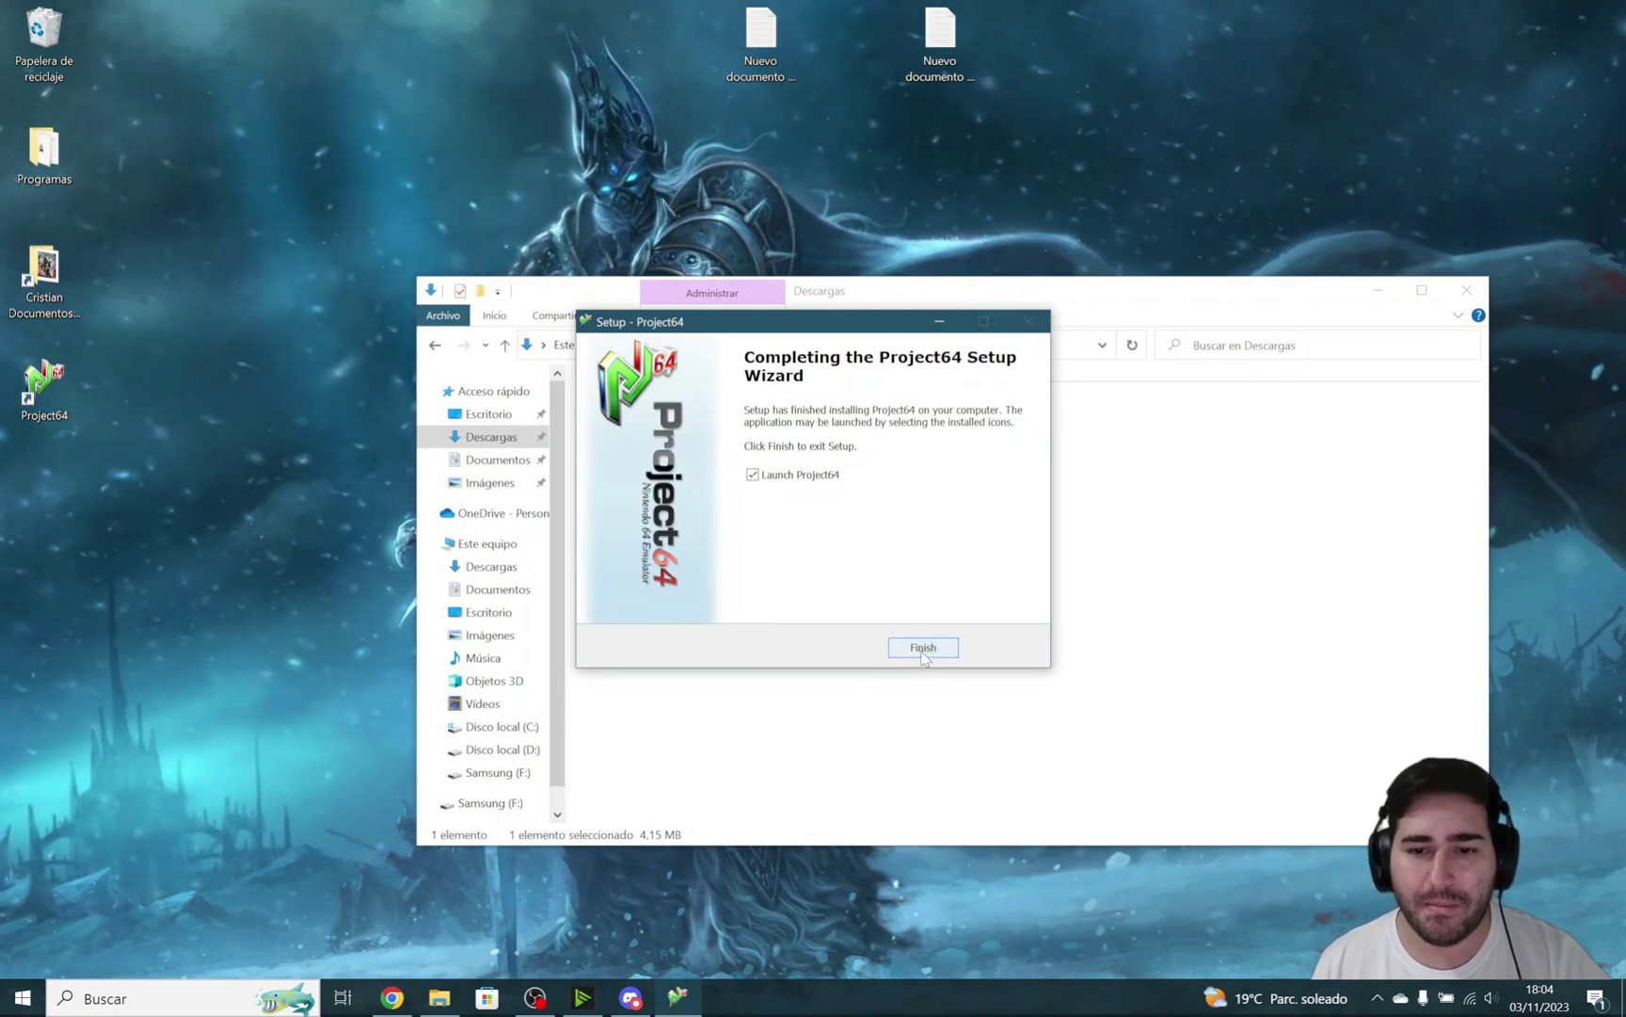
left_click(922, 647)
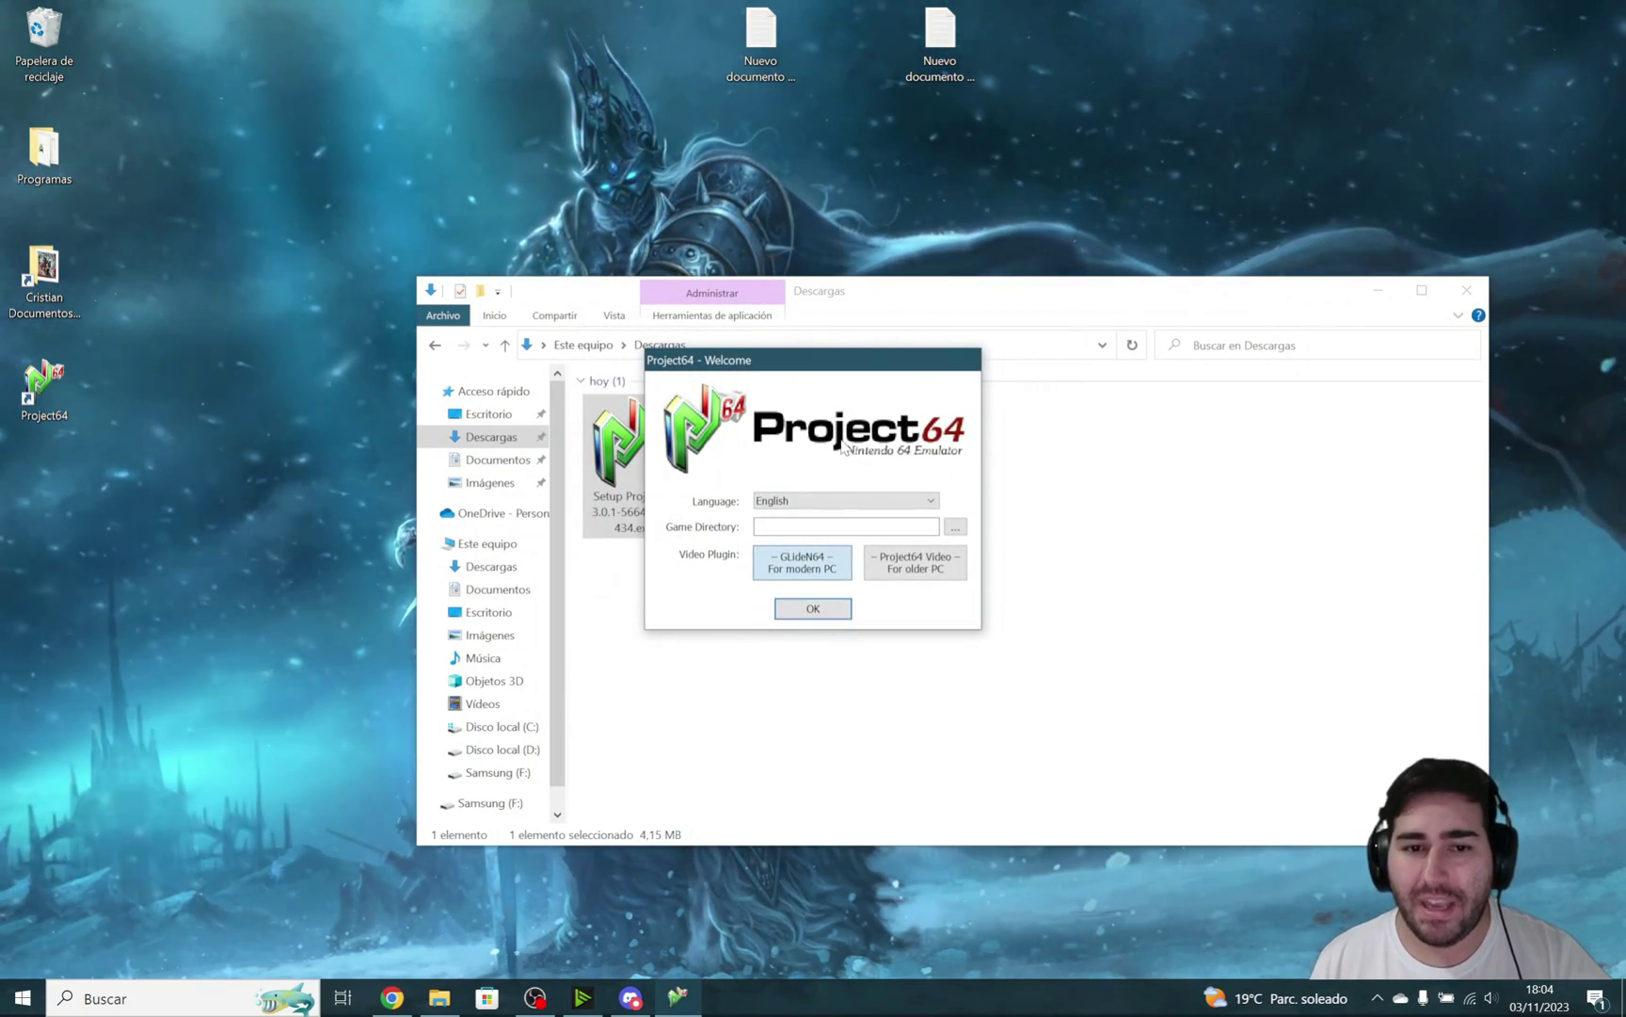
left_click(1450, 298)
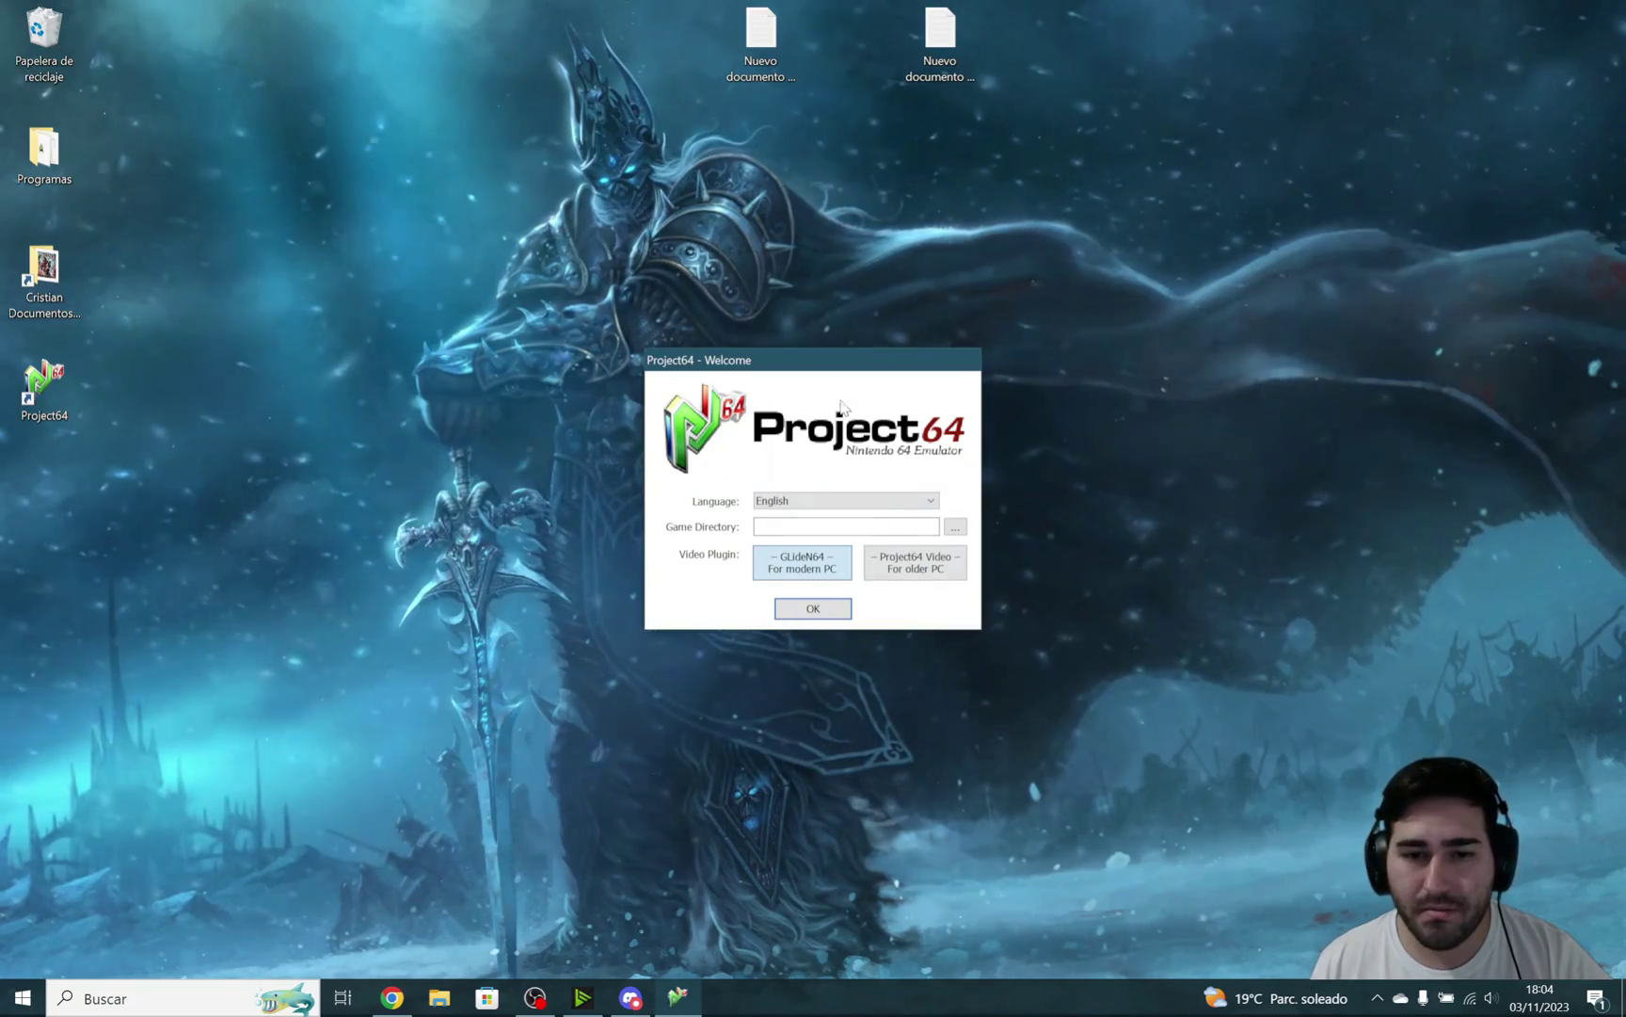
Set the language in the Project64 welcome dialog to Español
left_click_drag(810, 358, 793, 317)
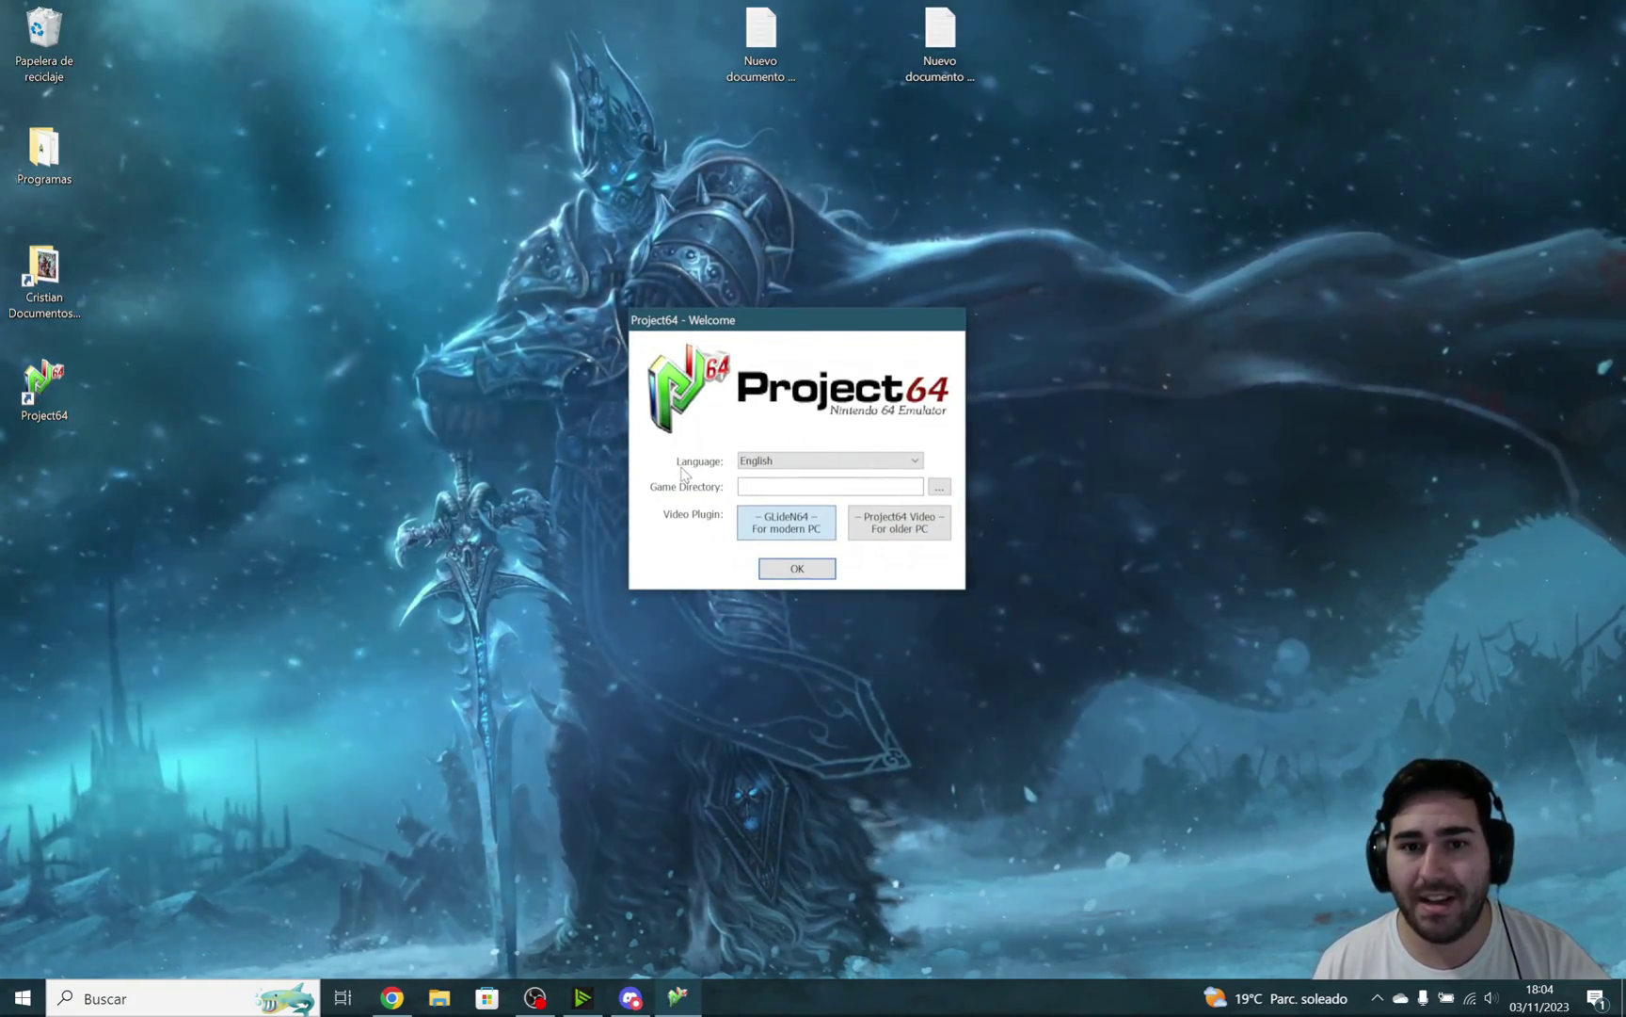
left_click(773, 462)
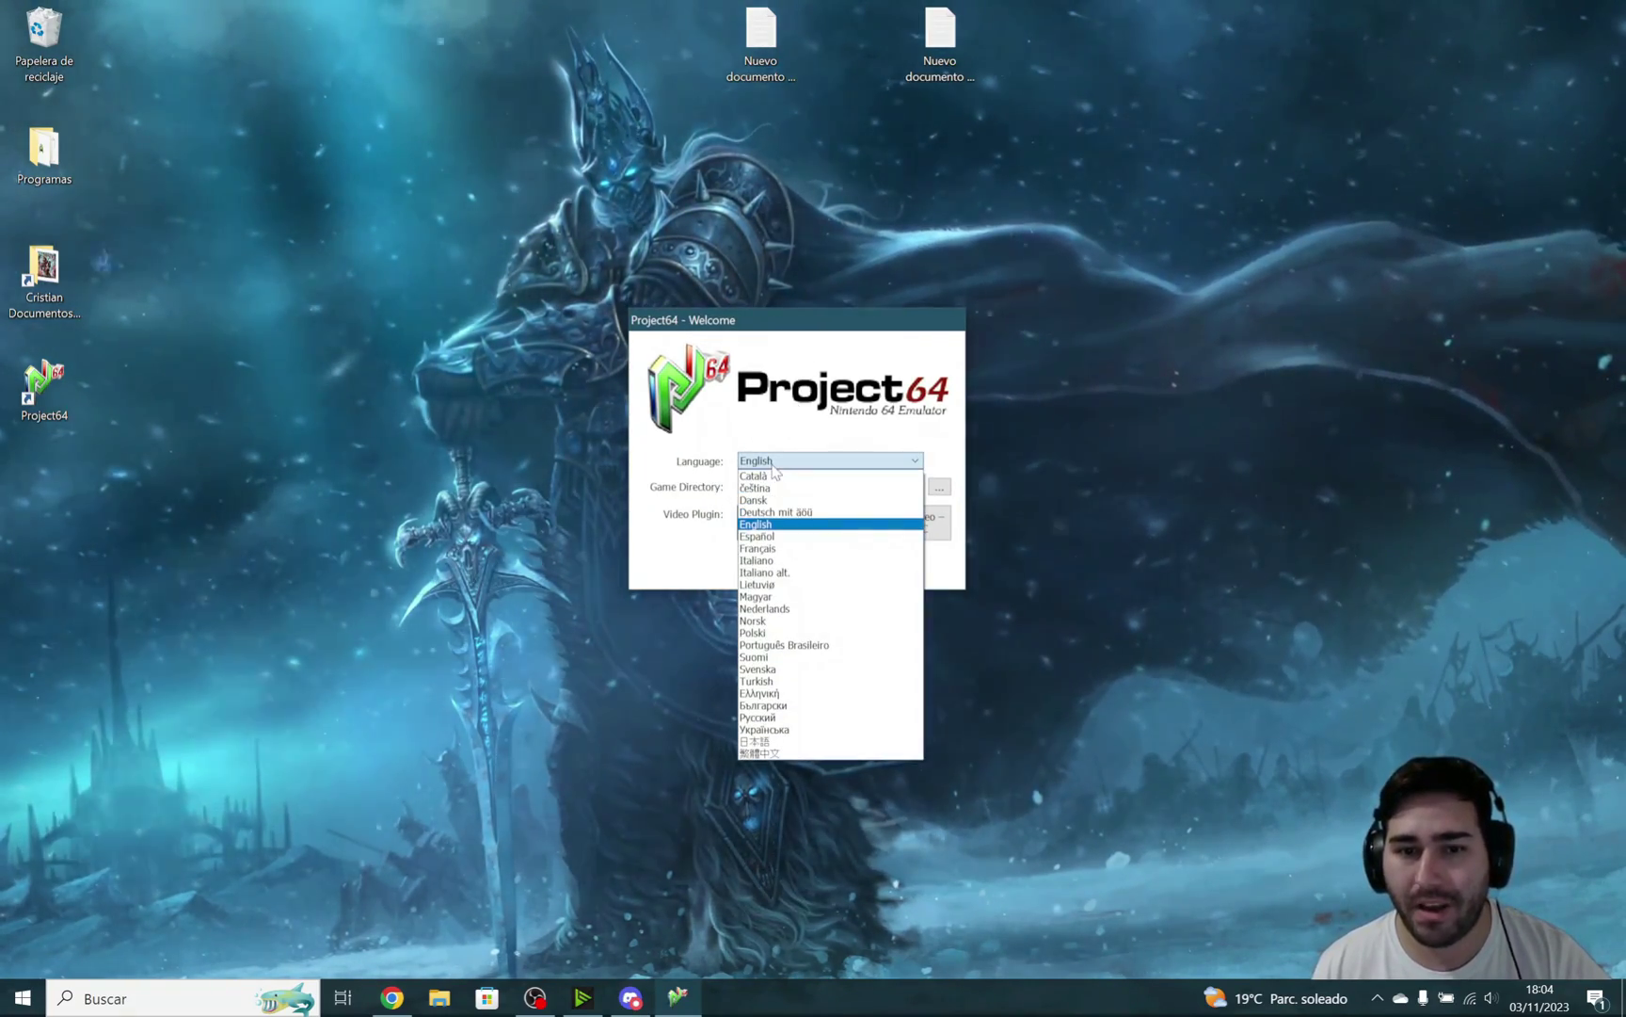
left_click(757, 535)
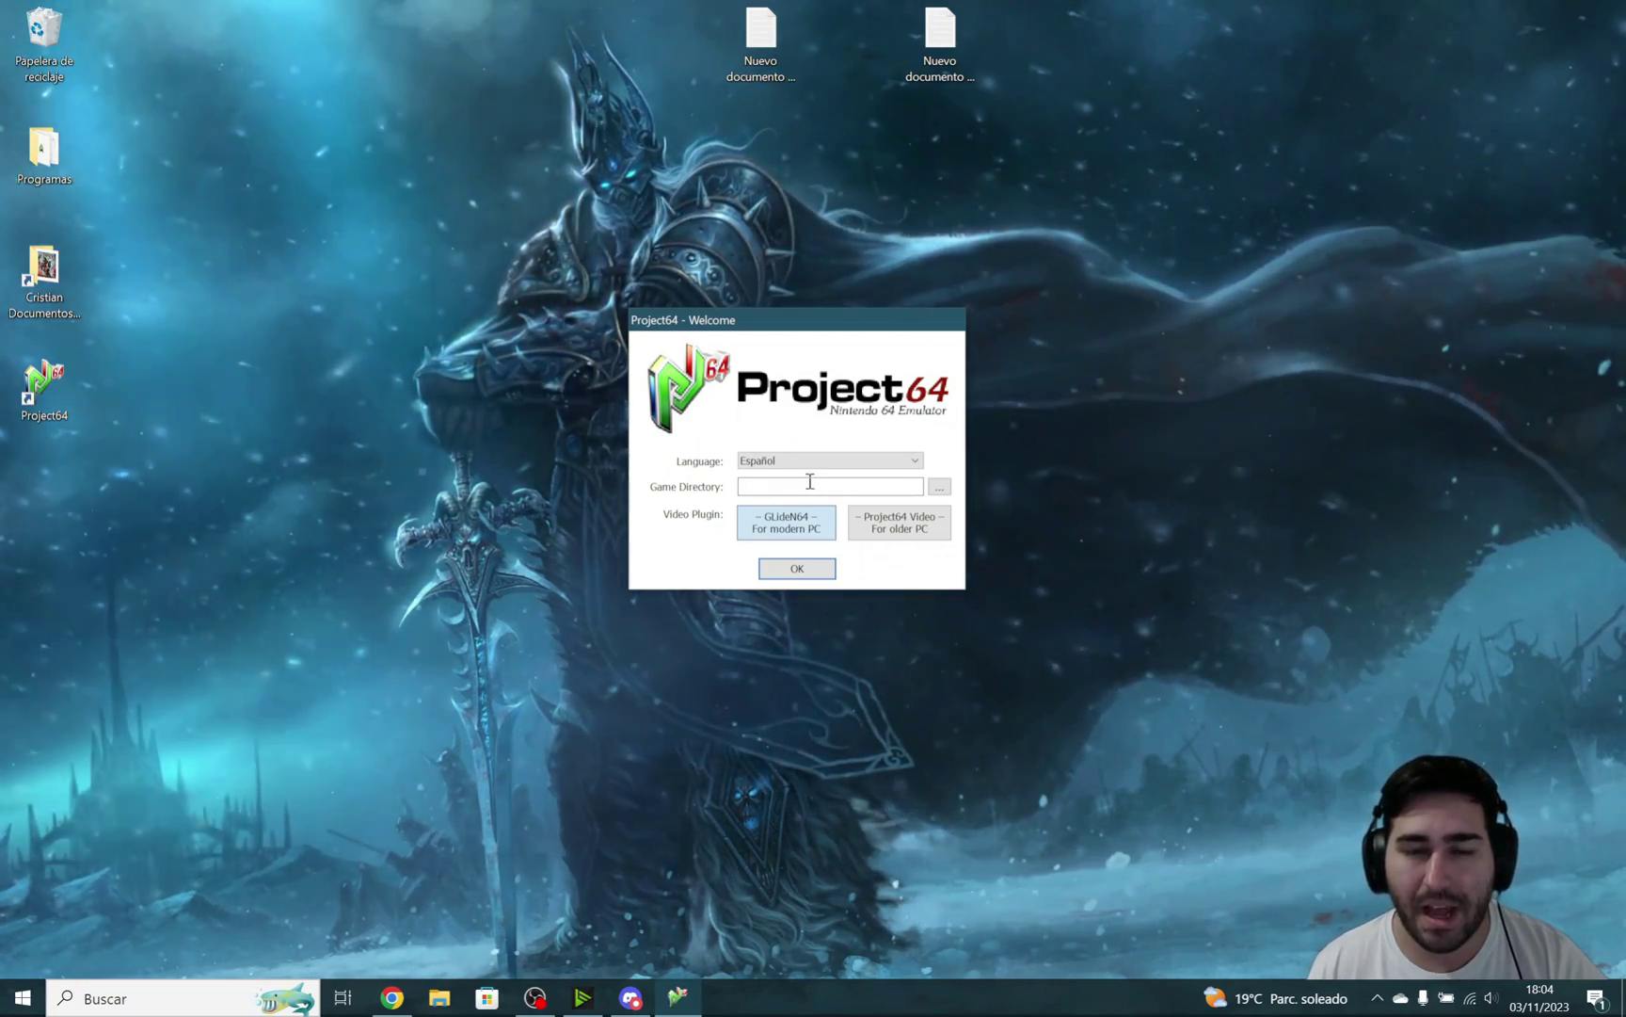
Set the game directory to F:\Juegos Emuladores\Juegos N64 and confirm the welcome dialog with the GLideN64 video plugin
left_click(939, 487)
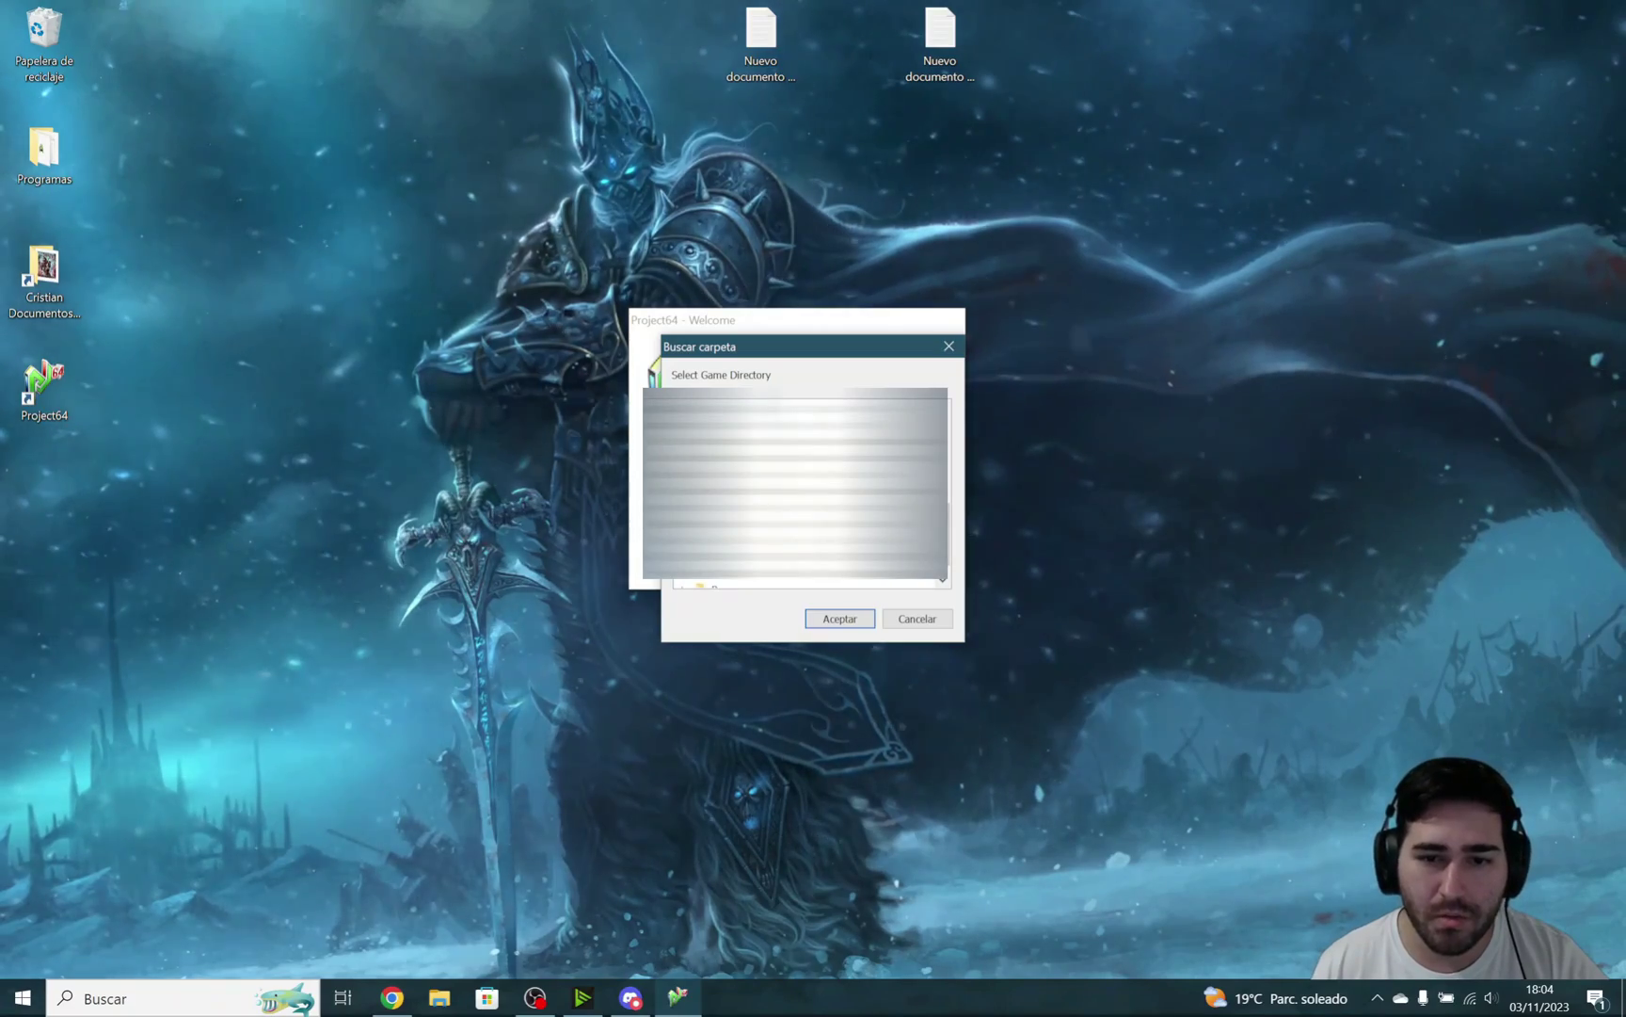
scroll(795, 485, "down", 1)
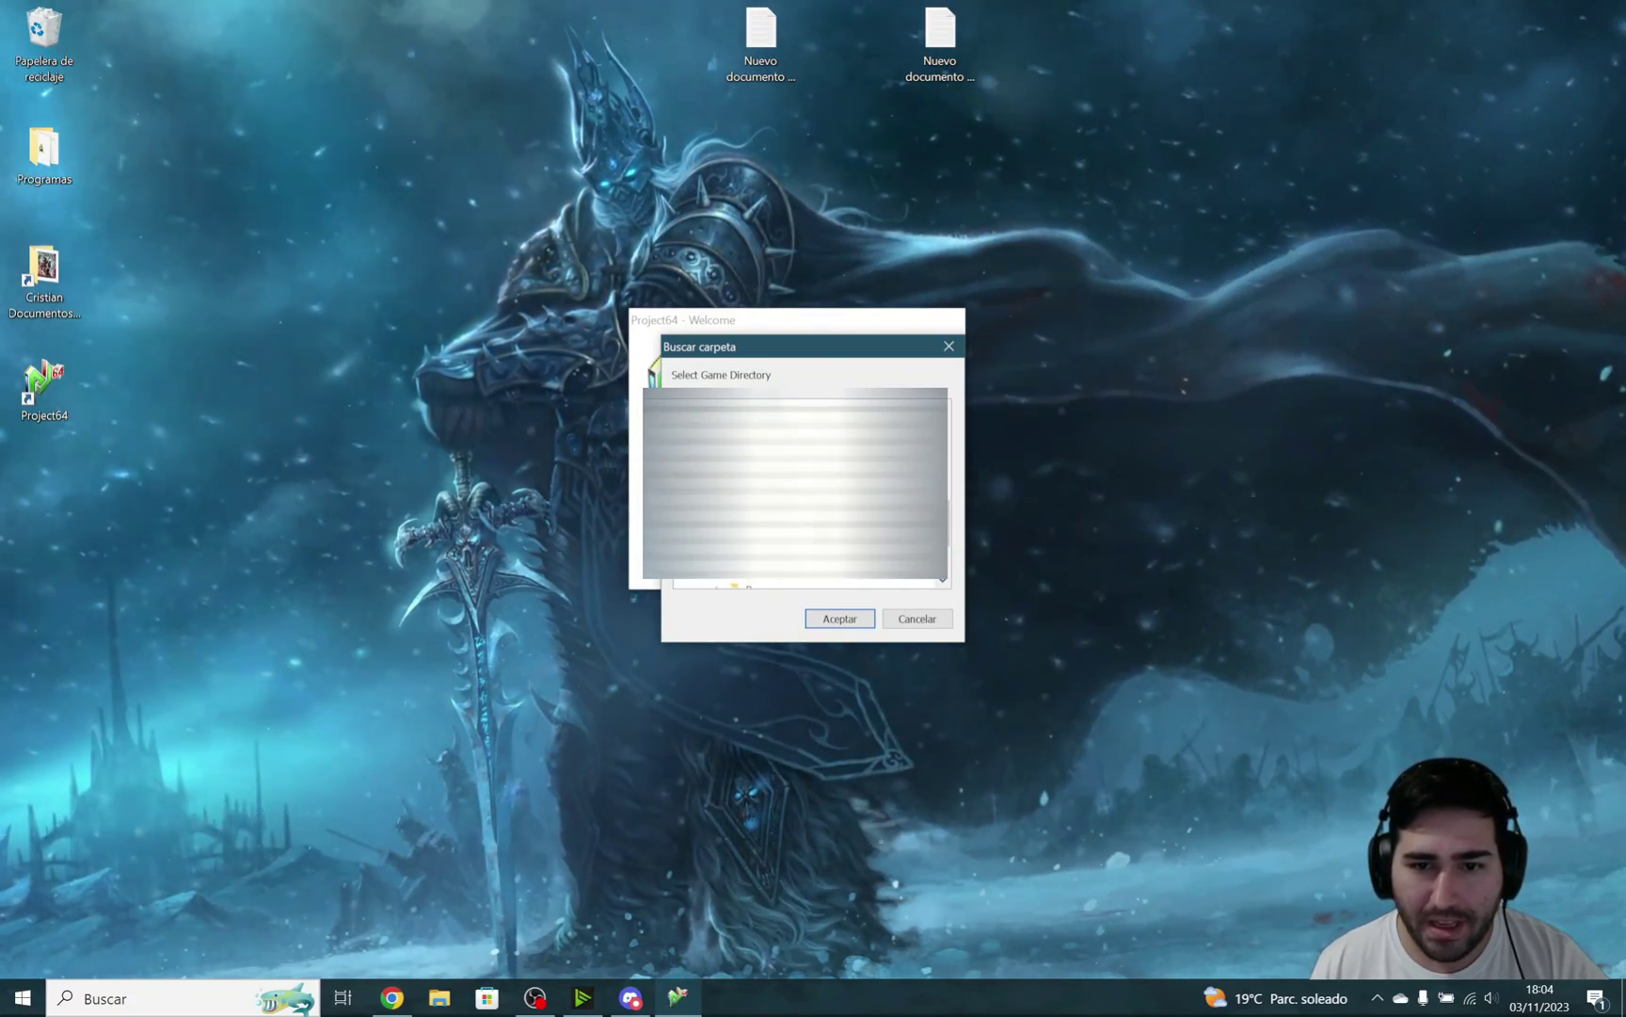
left_click(840, 619)
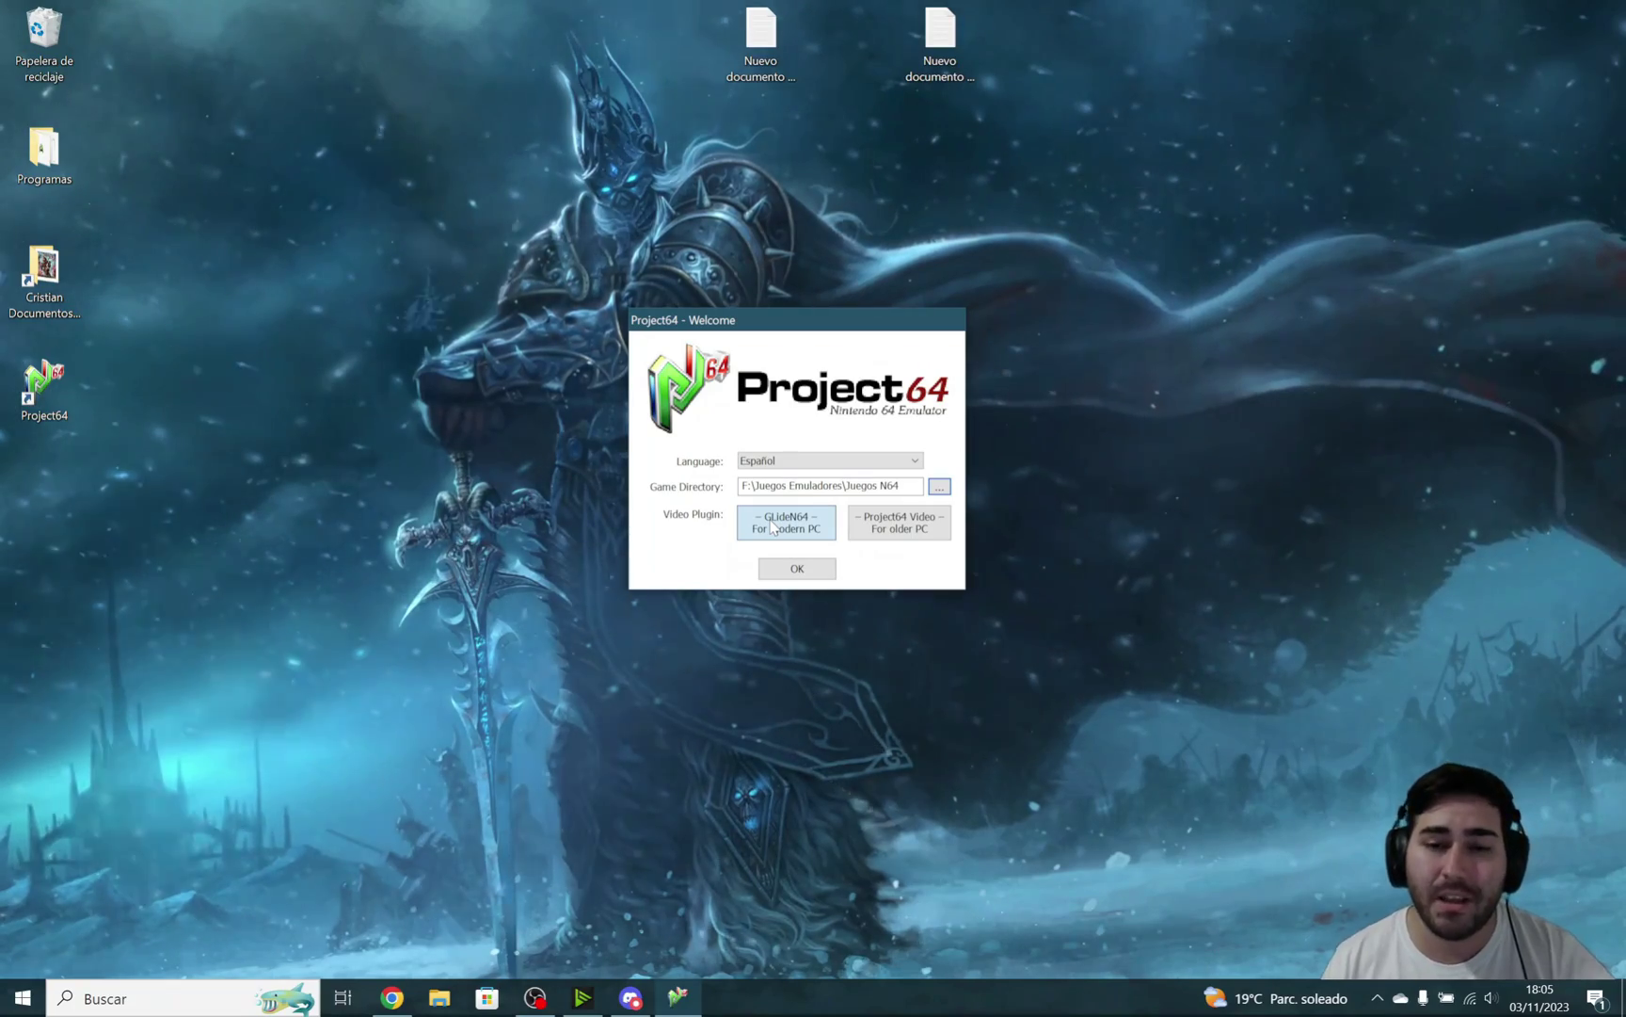
left_click(923, 524)
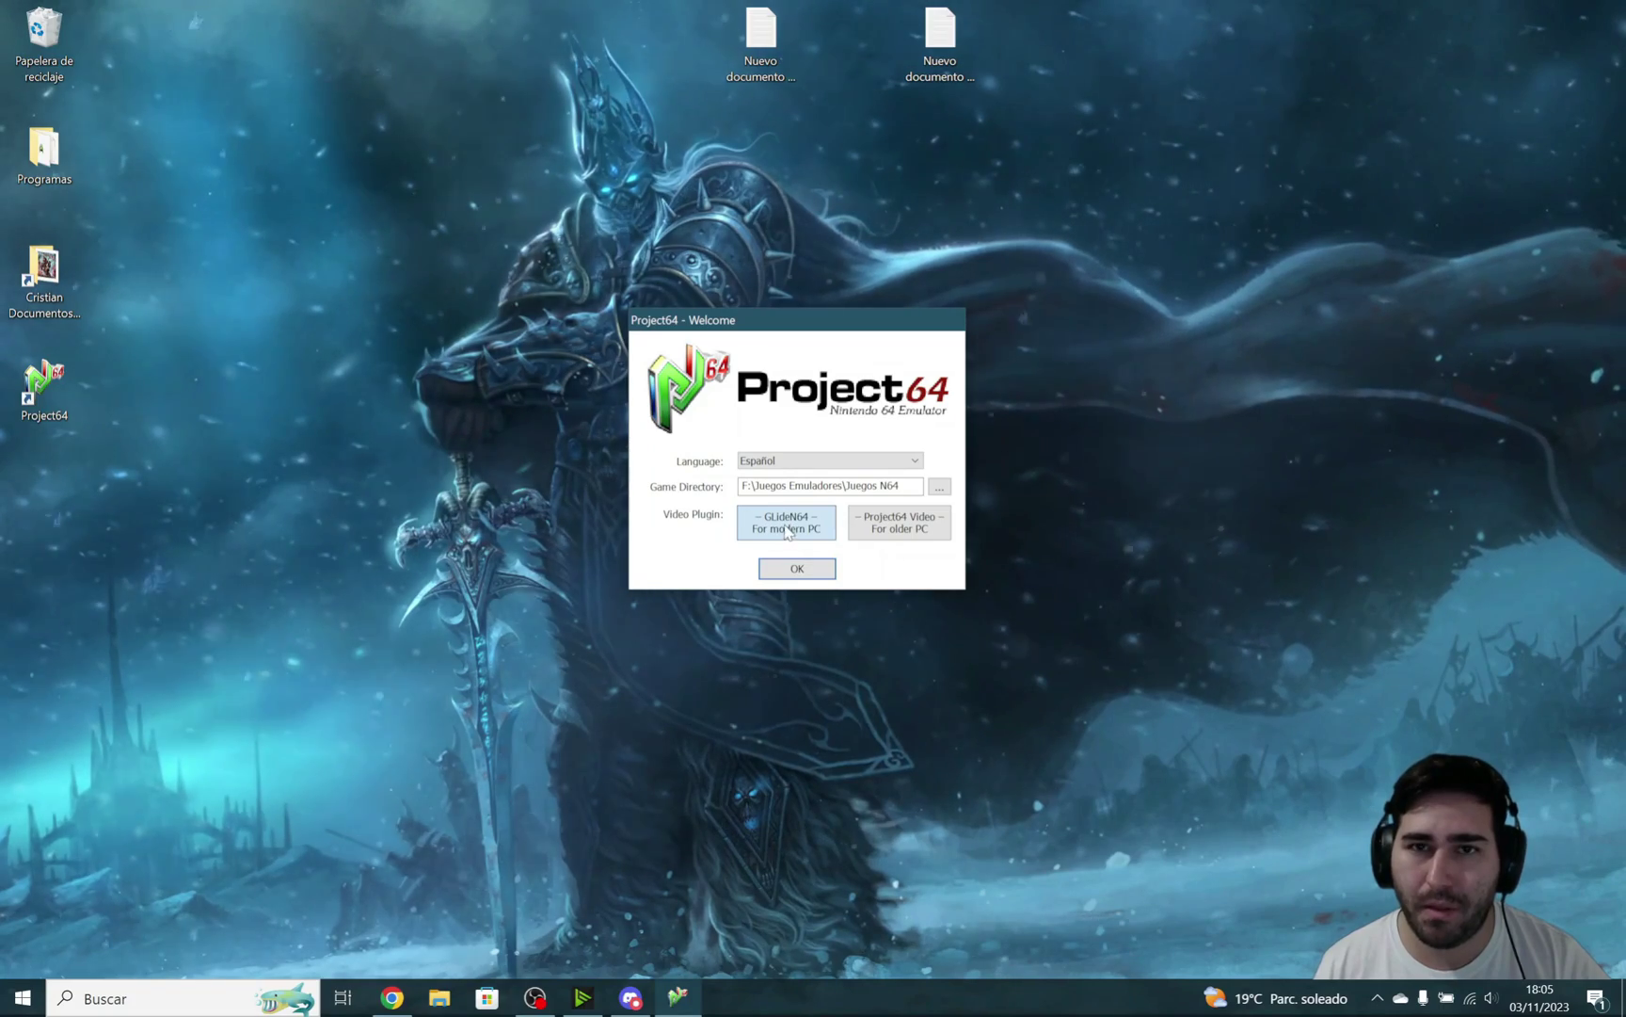
left_click(797, 571)
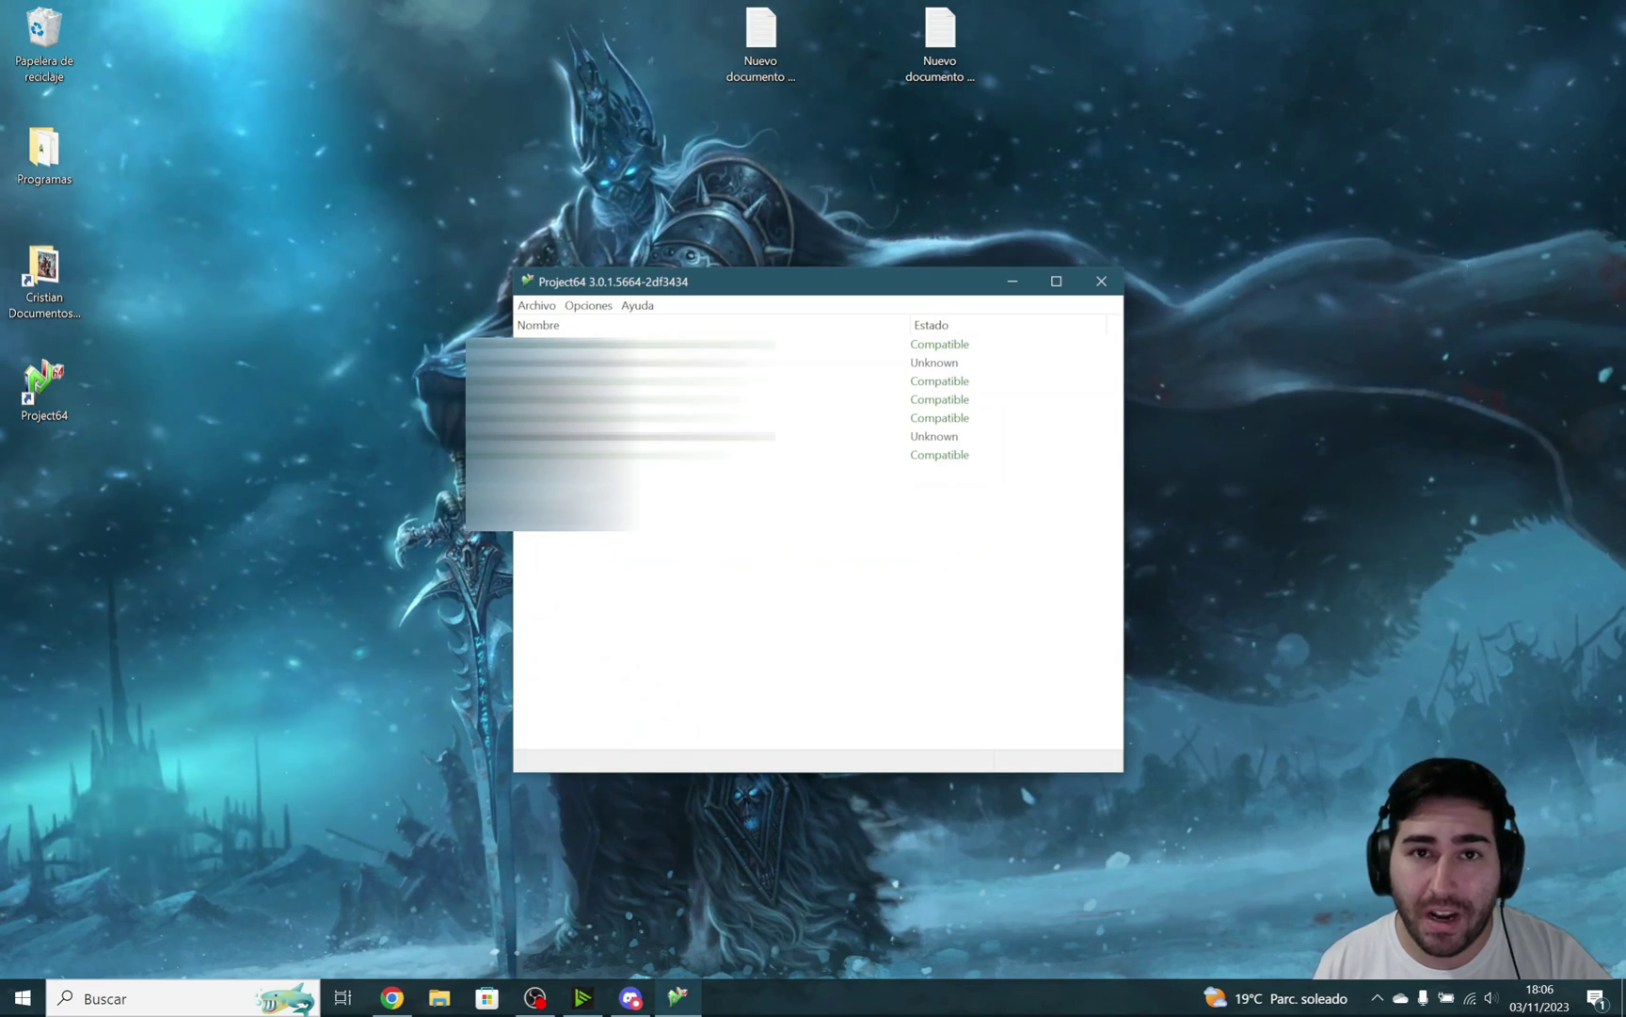
Examine the Player 1 button assignments in the controller configuration and leave without saving
left_click(587, 307)
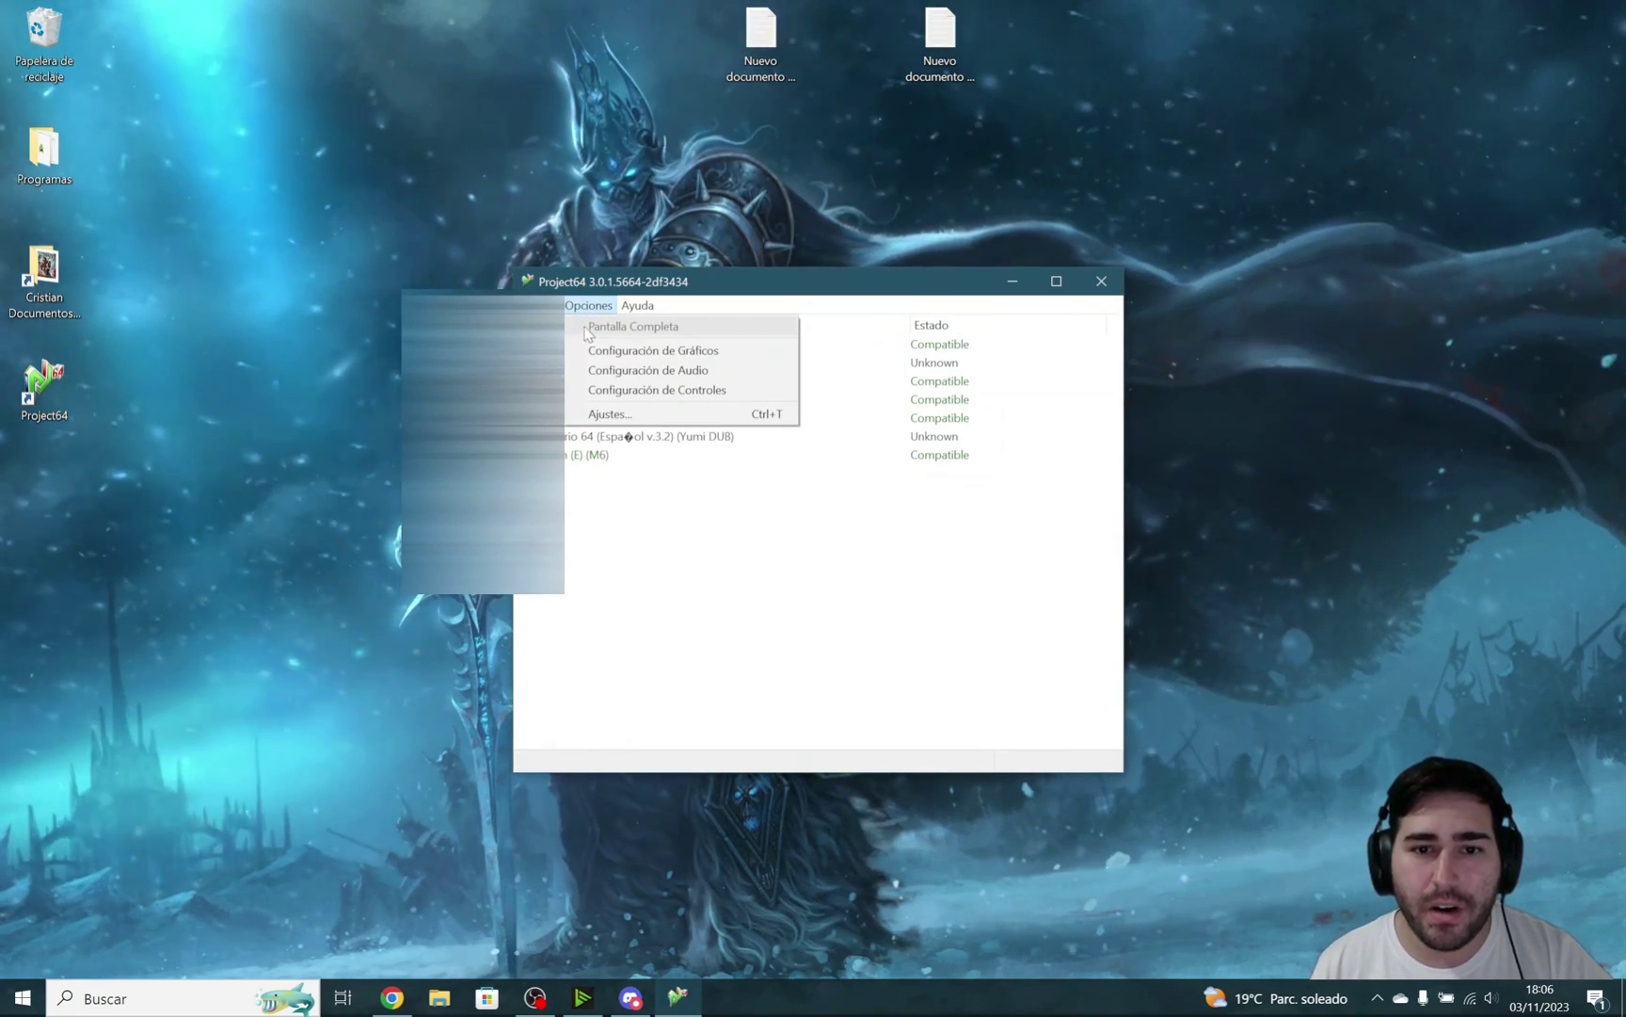
left_click(629, 393)
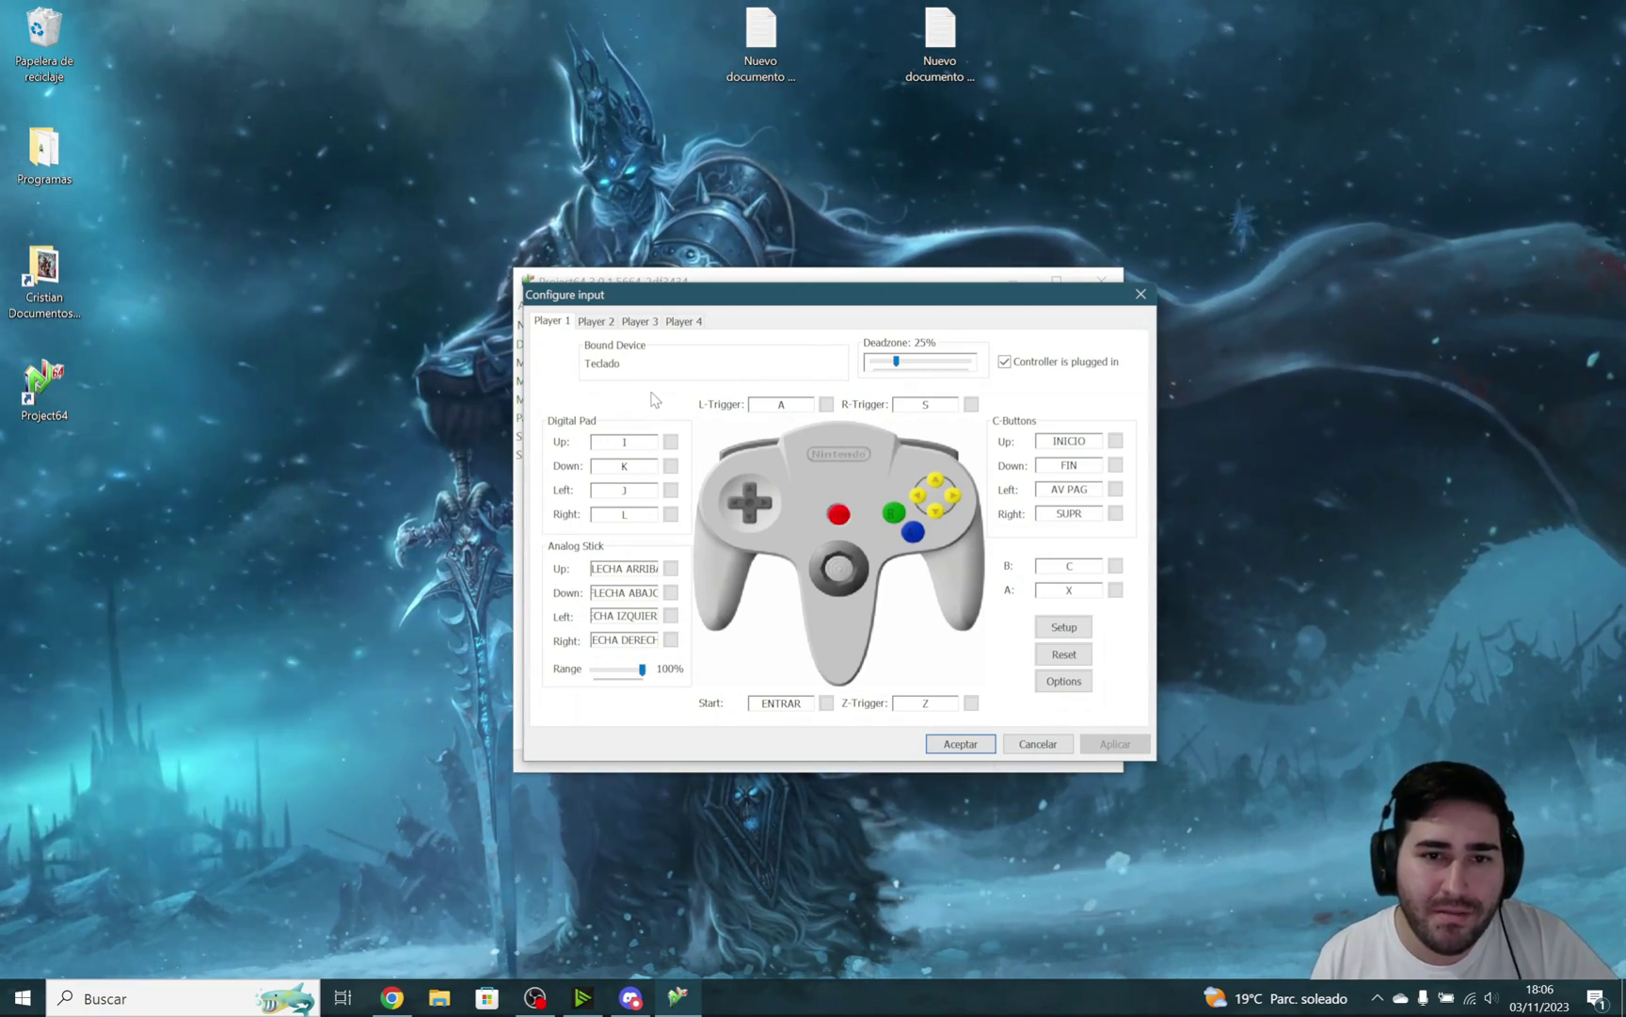
left_click(1026, 744)
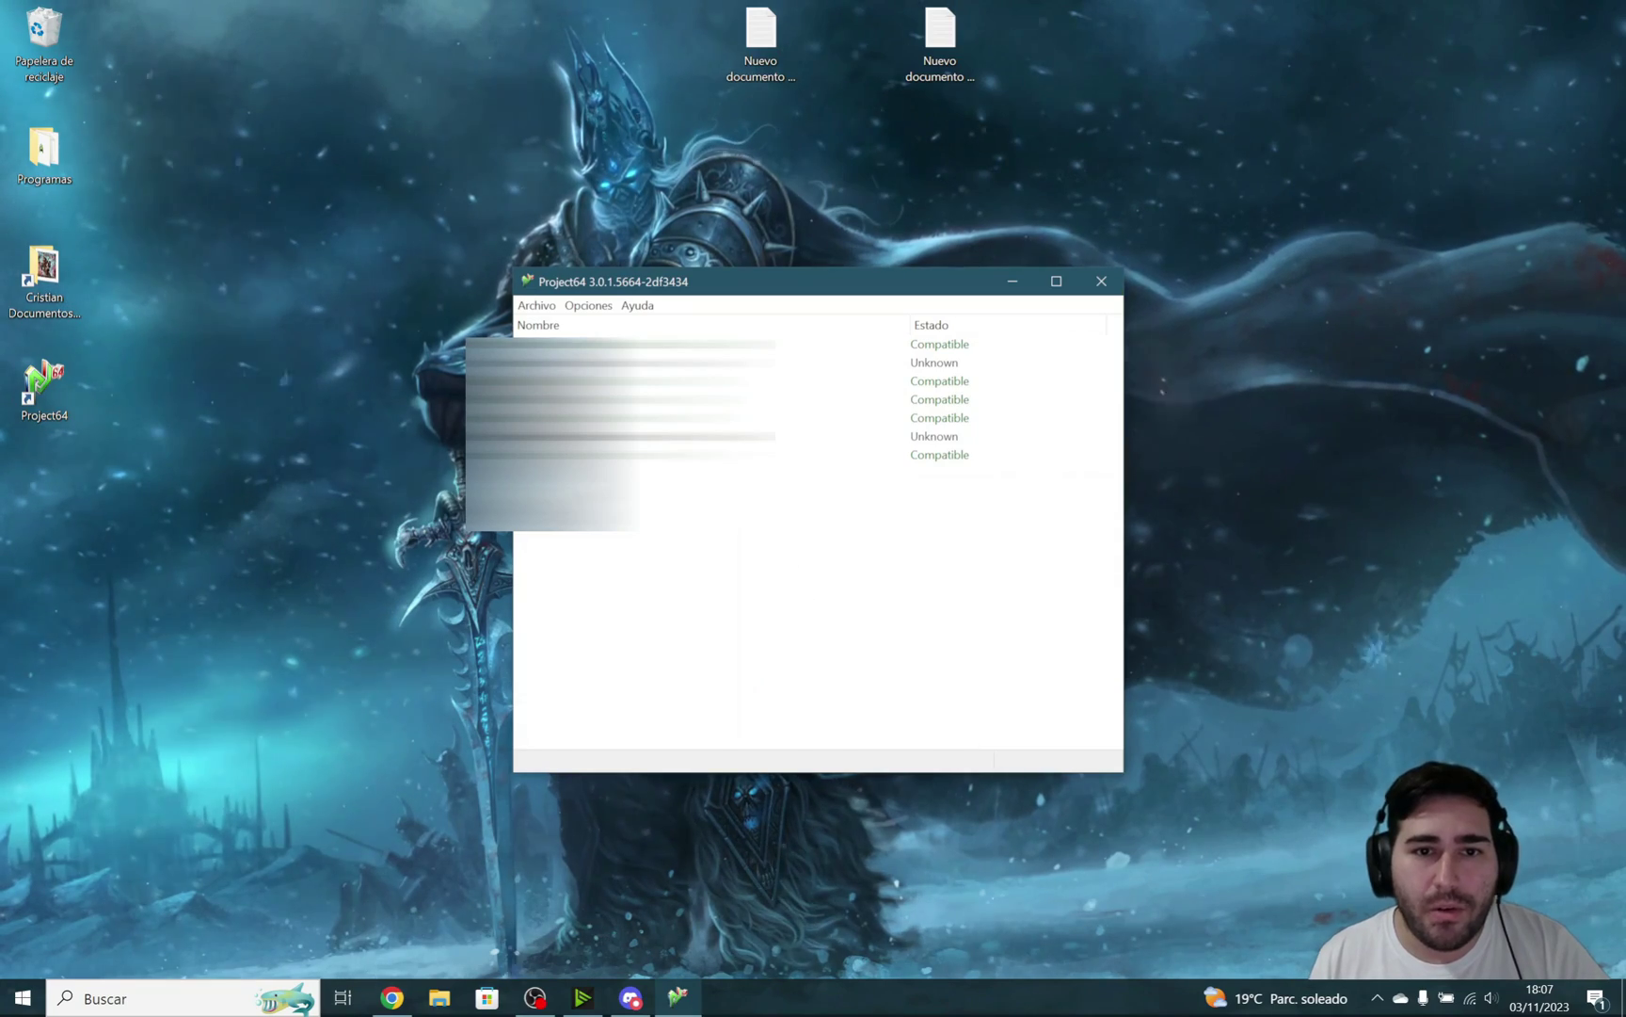
Choose GLideN64 rev.c36ffa9 as the video plugin in the emulator settings and accept them
left_click(587, 307)
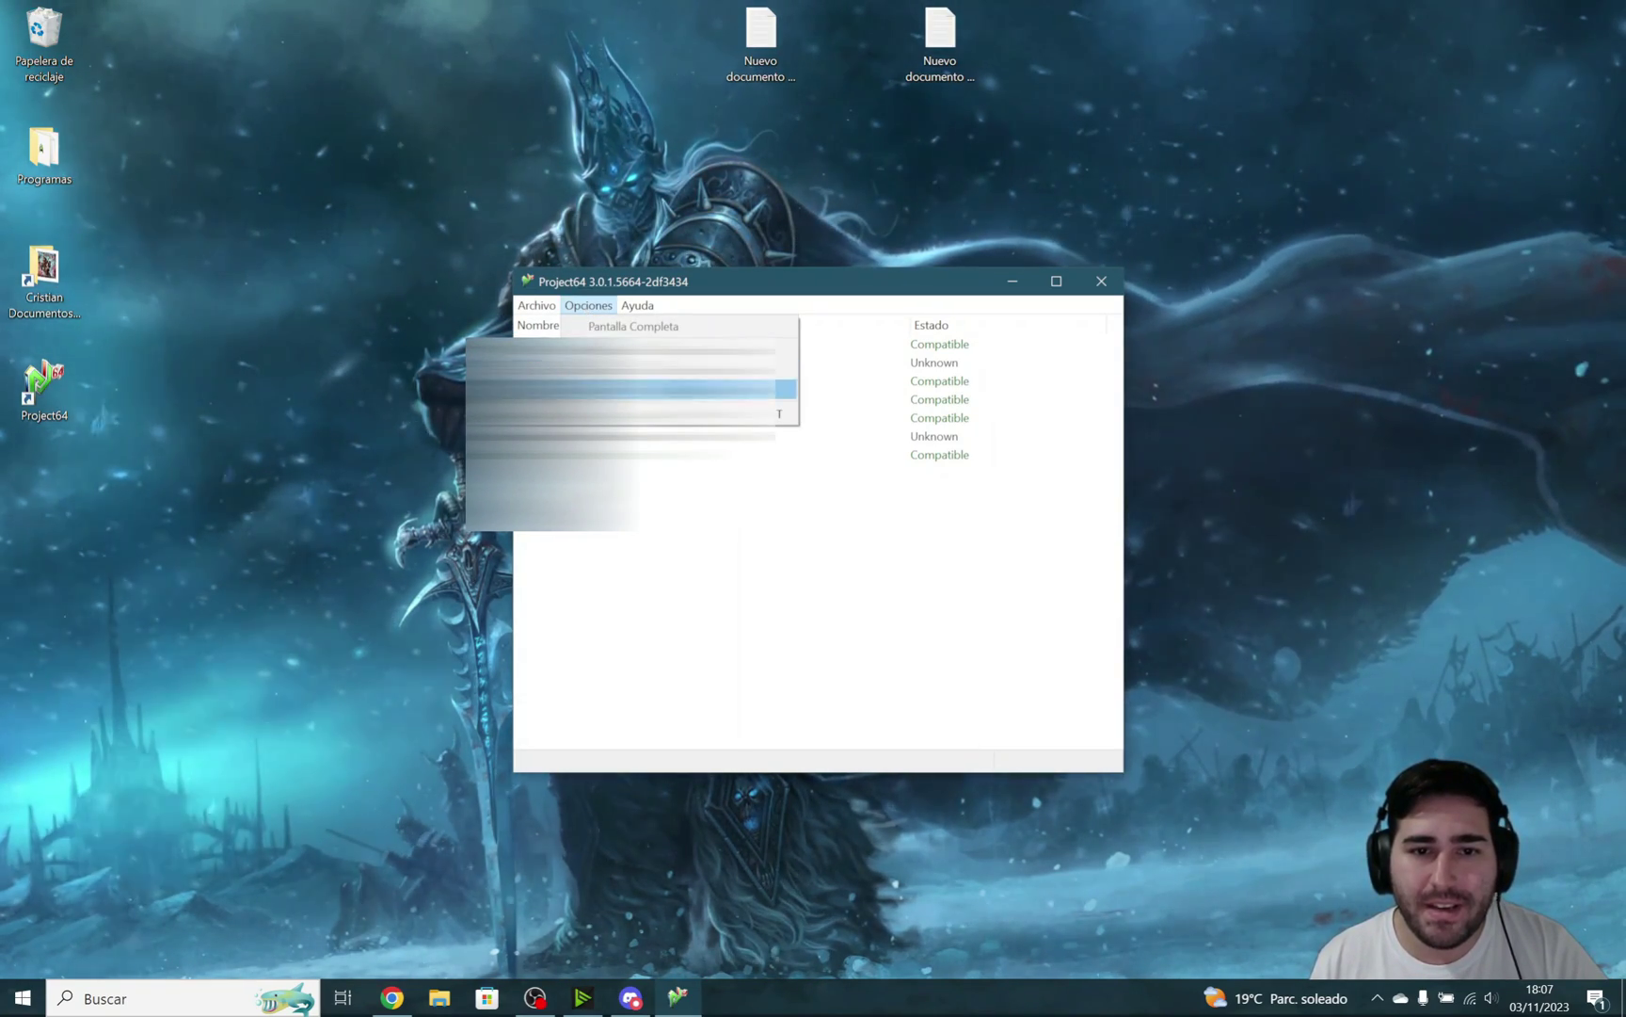
left_click(607, 415)
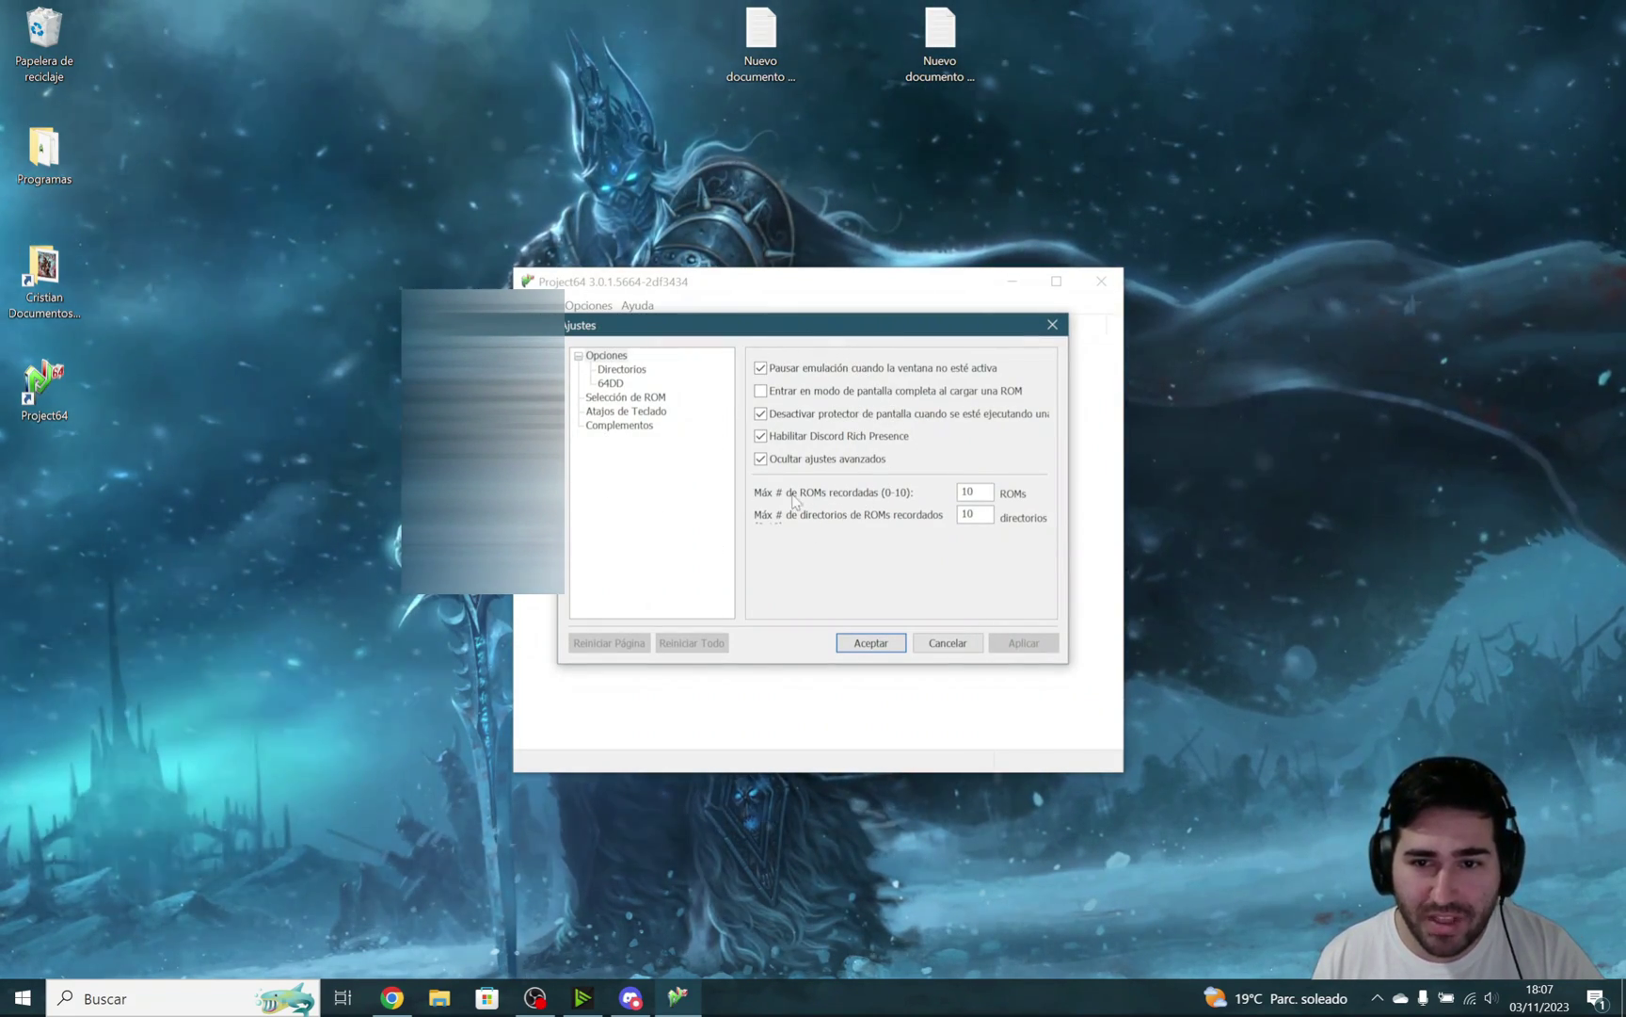
left_click(626, 424)
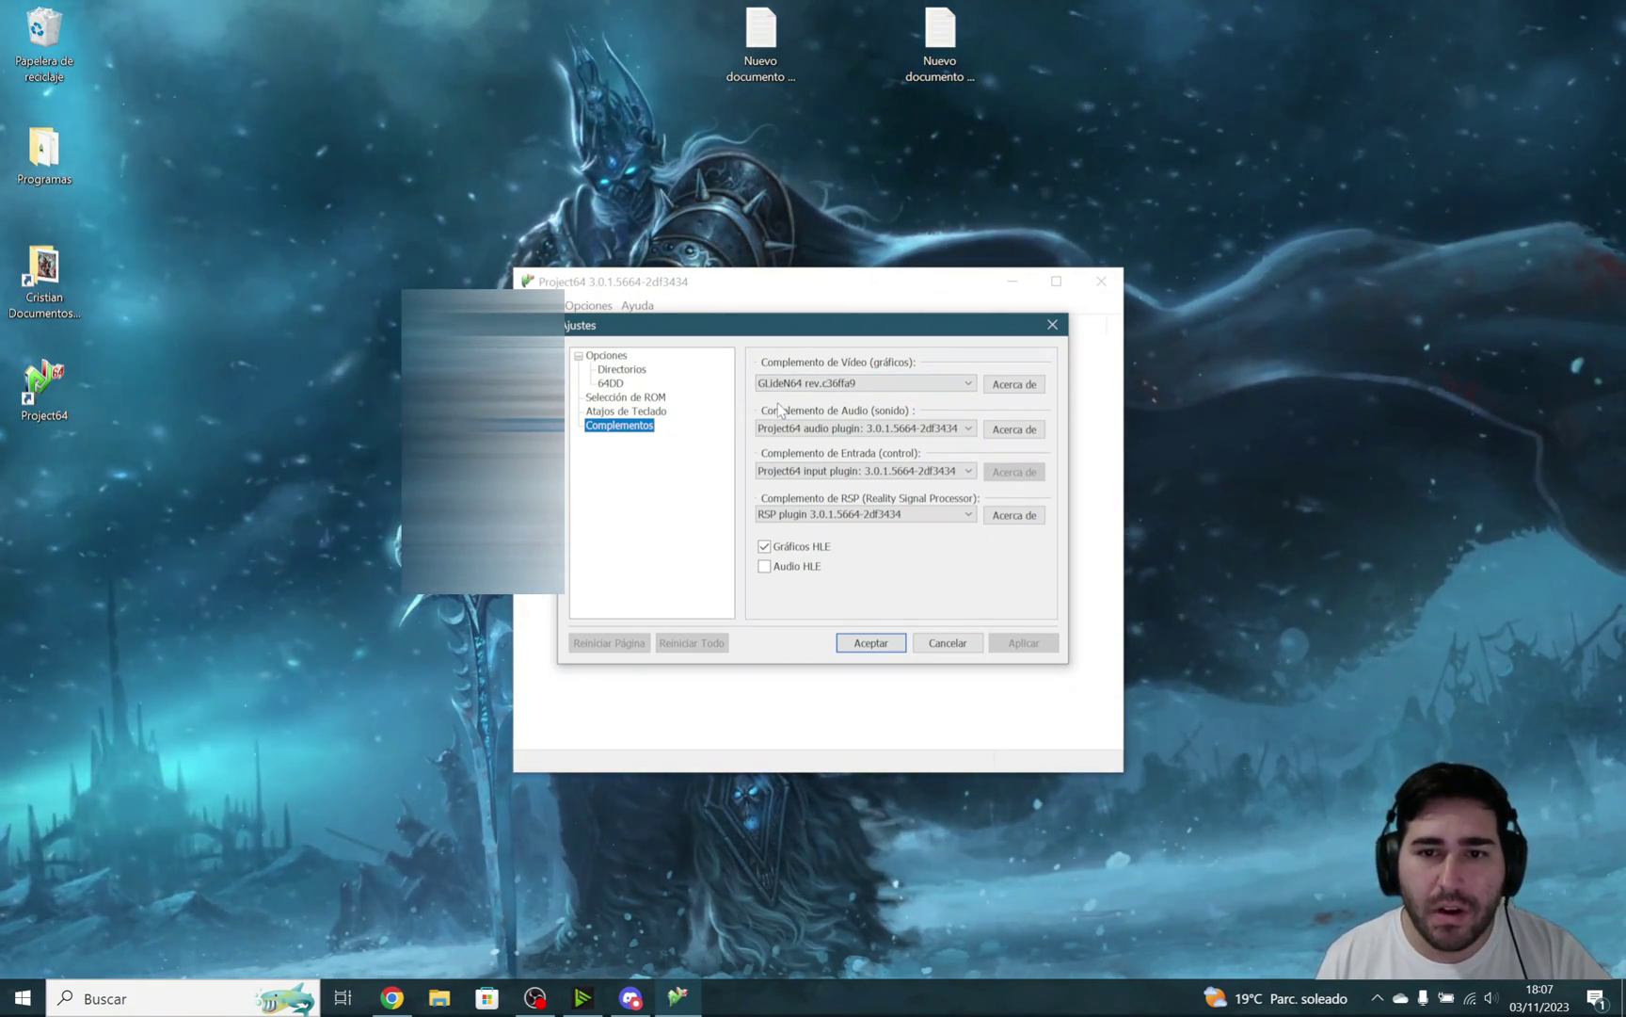
left_click(808, 383)
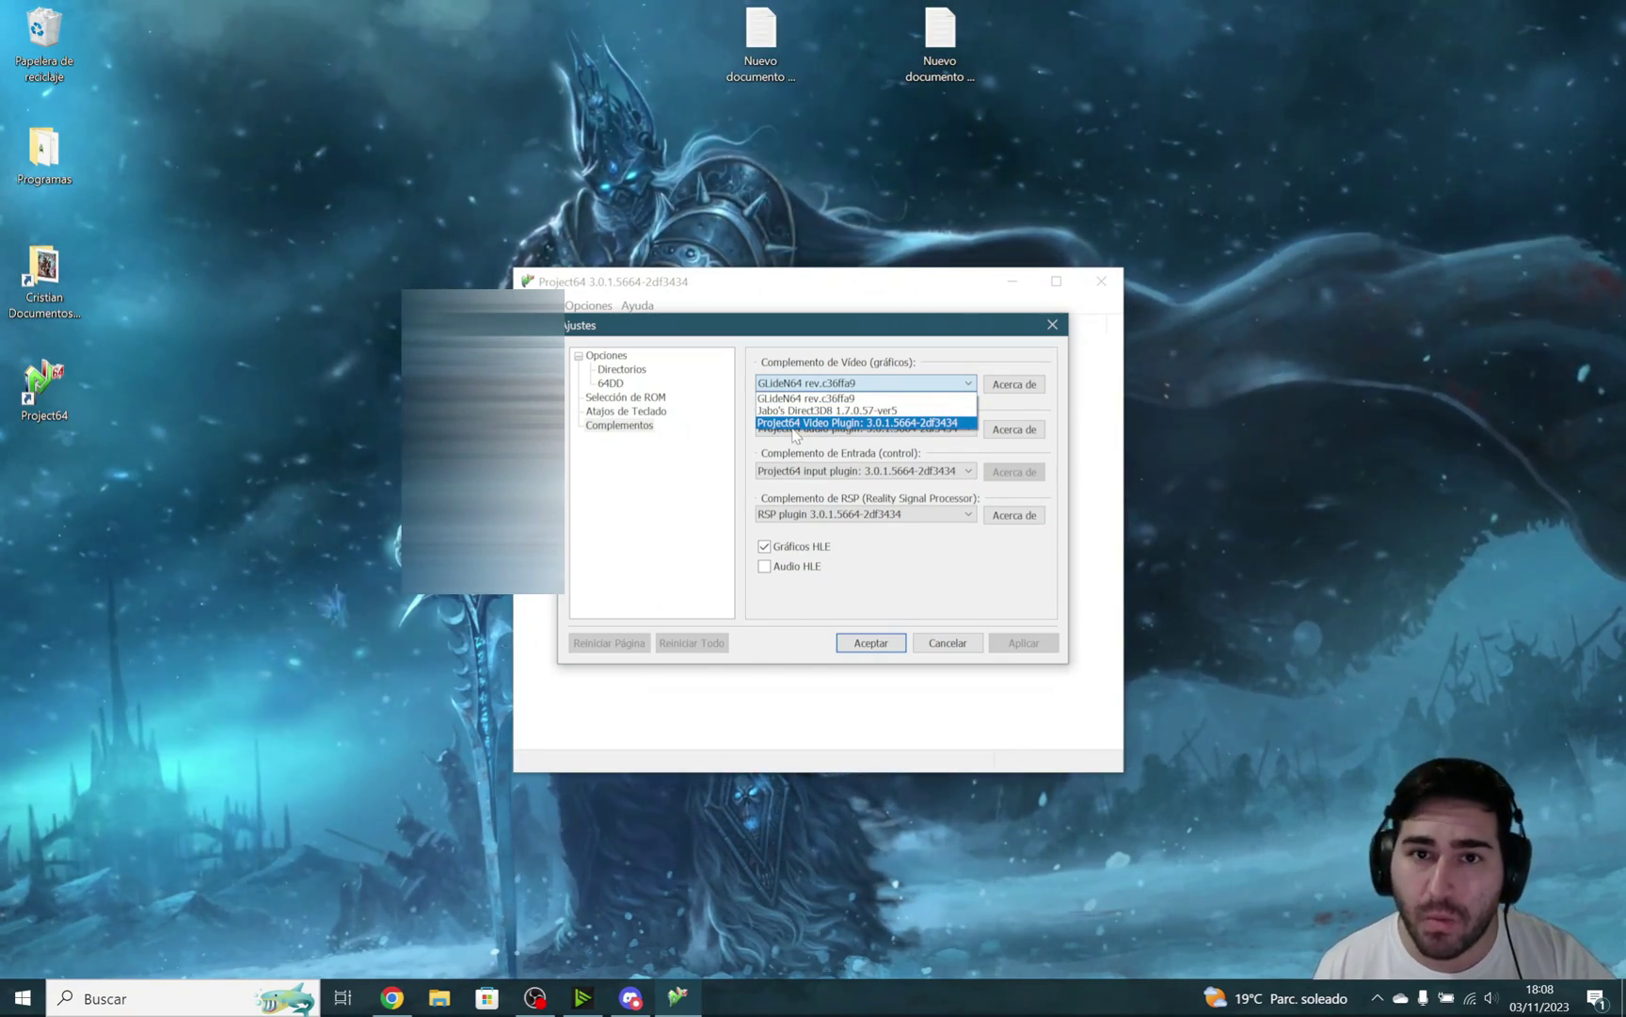
left_click(807, 398)
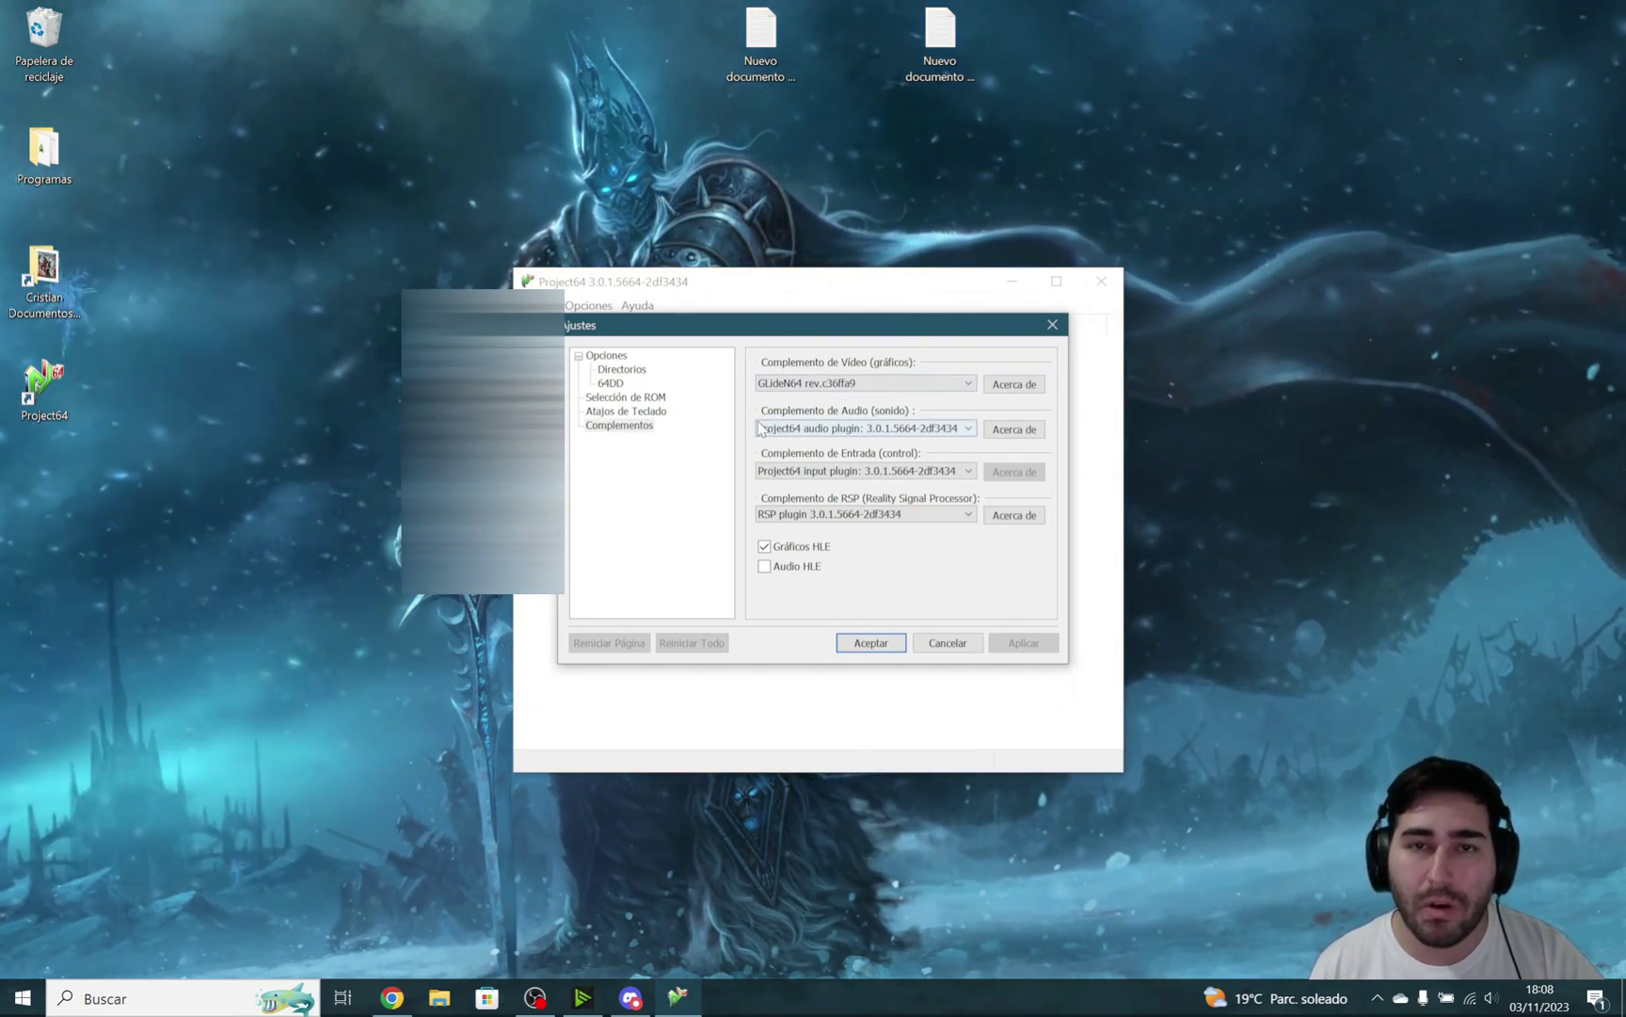
left_click(870, 641)
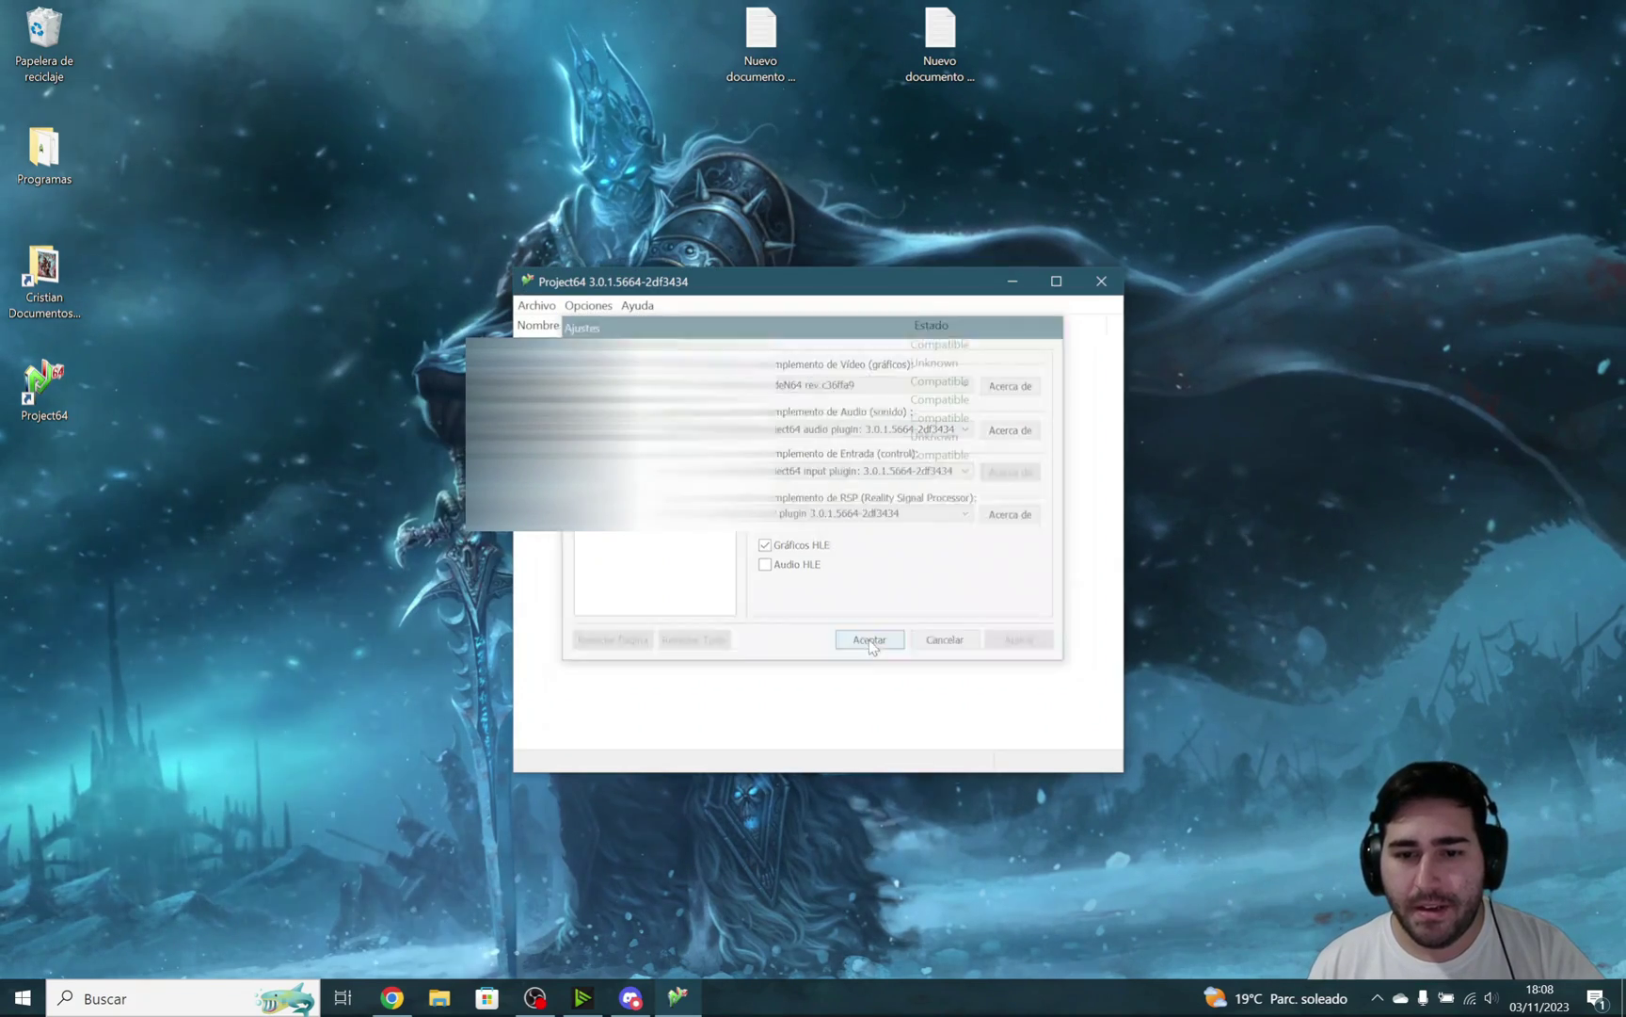
In the GLideN64 graphics configuration, set the full screen resolution to 2560 x 1600 (16:10) and the windowed resolution to 1600 x 1200
left_click(589, 309)
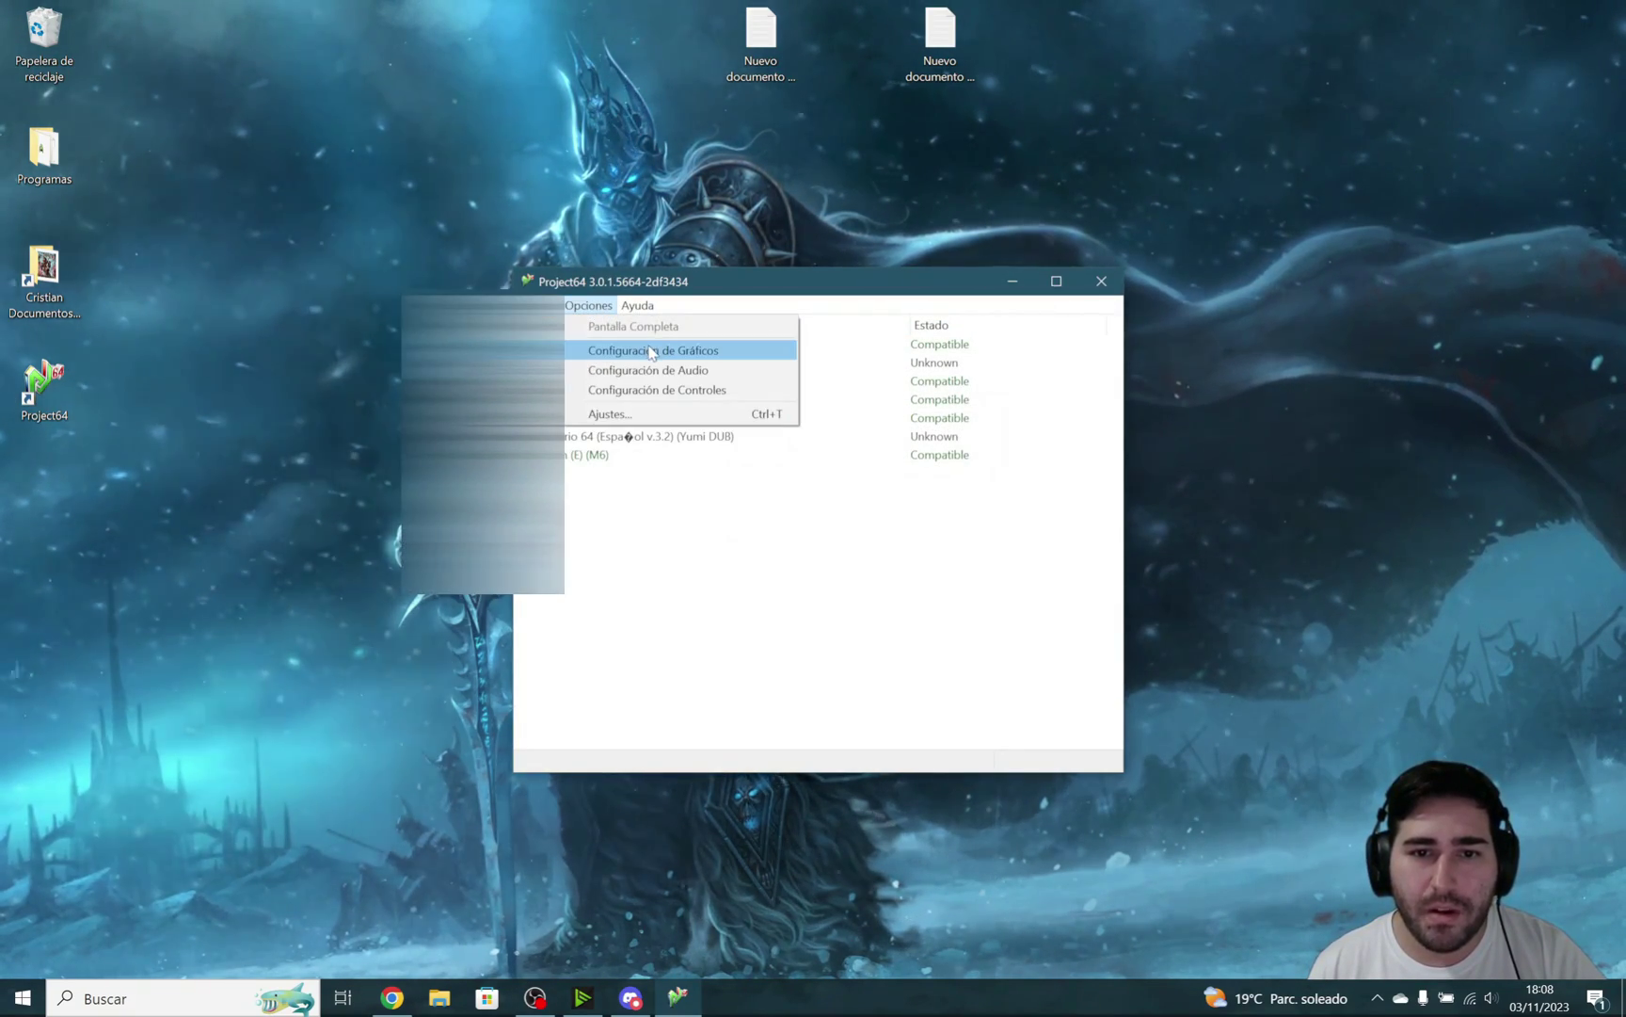
left_click(631, 352)
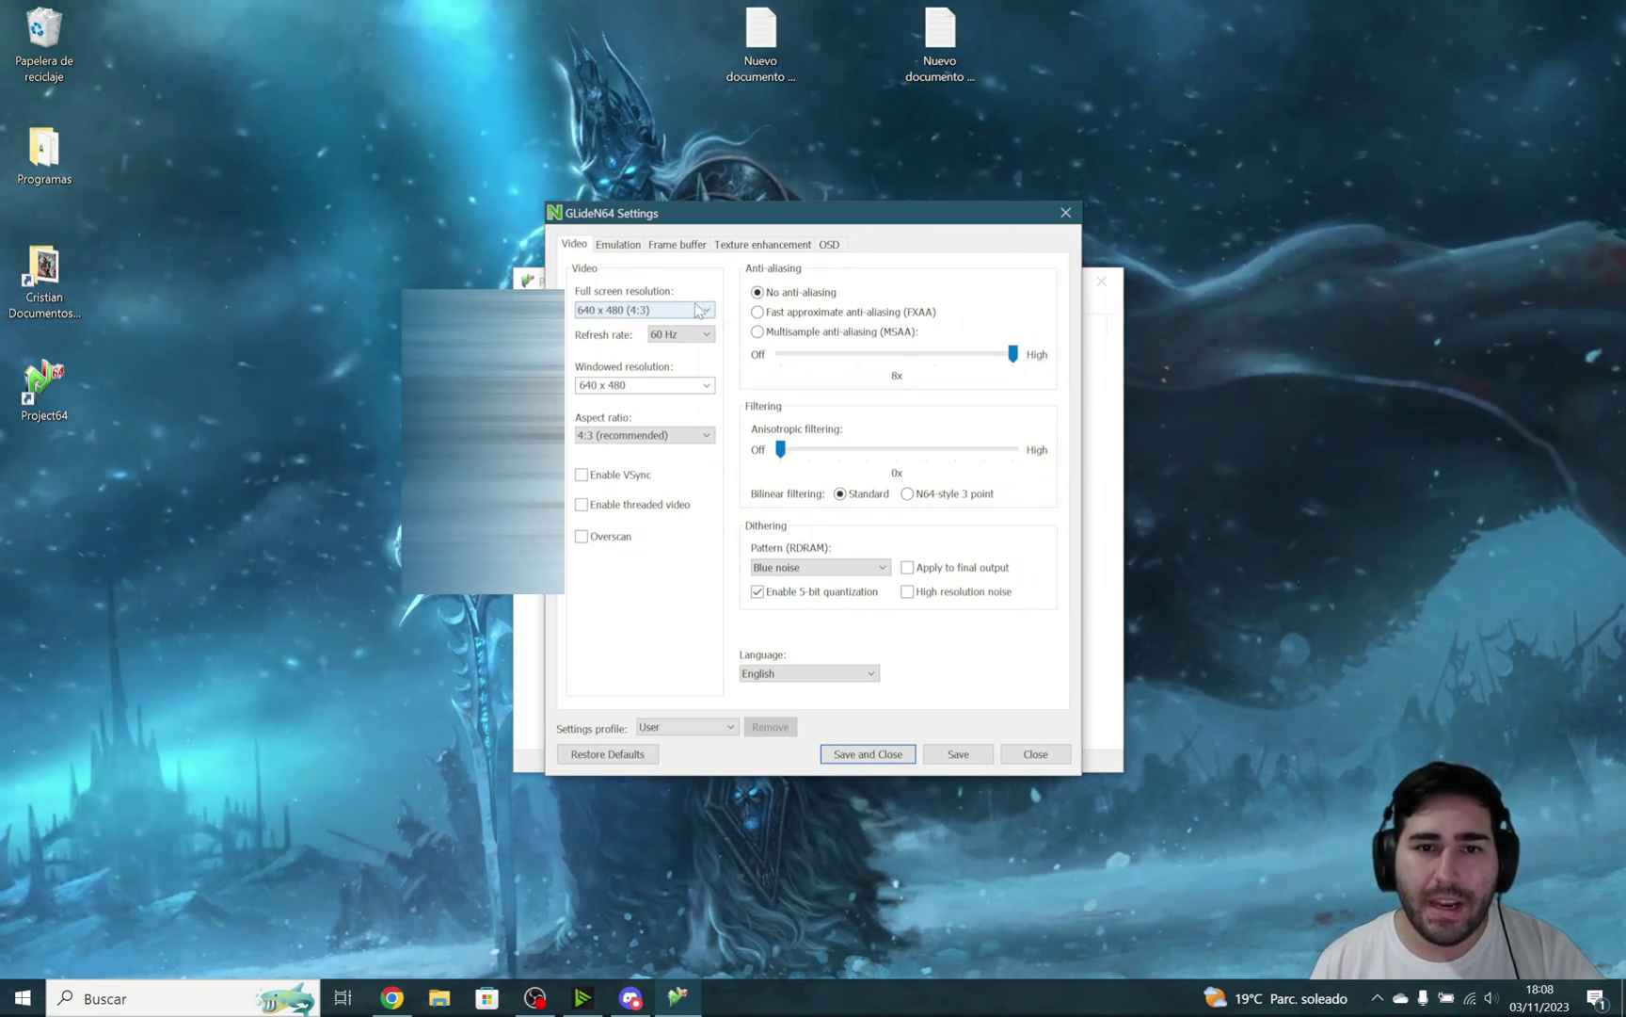
left_click(647, 311)
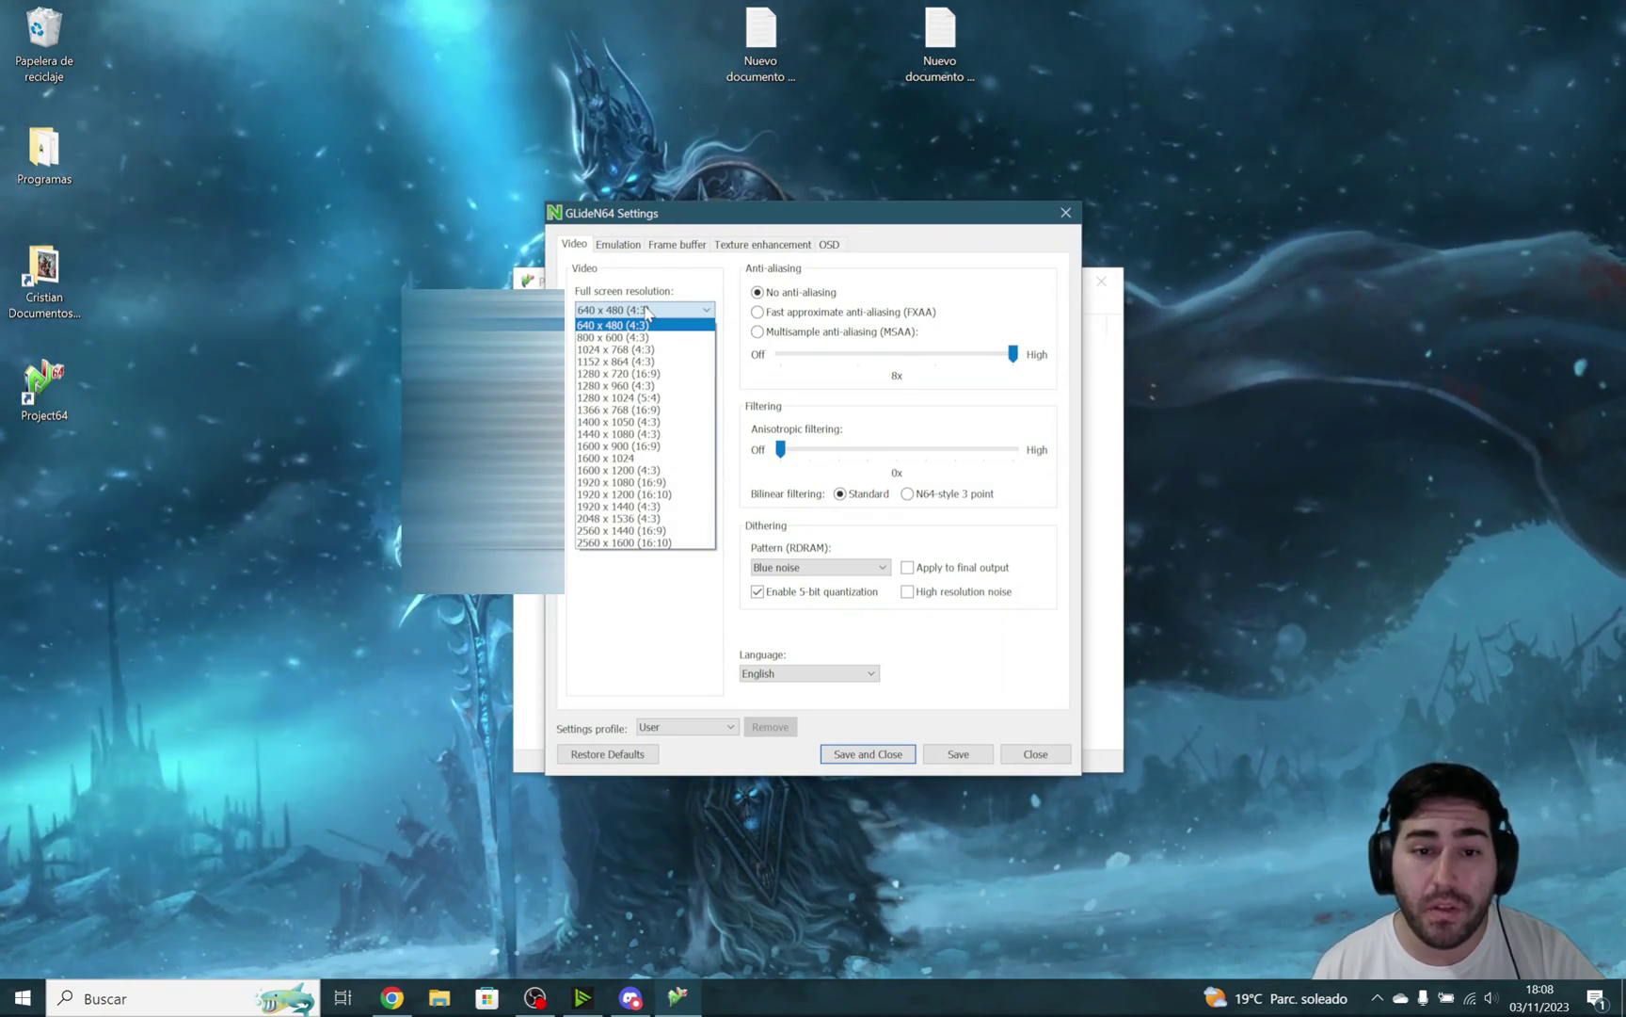
left_click(618, 543)
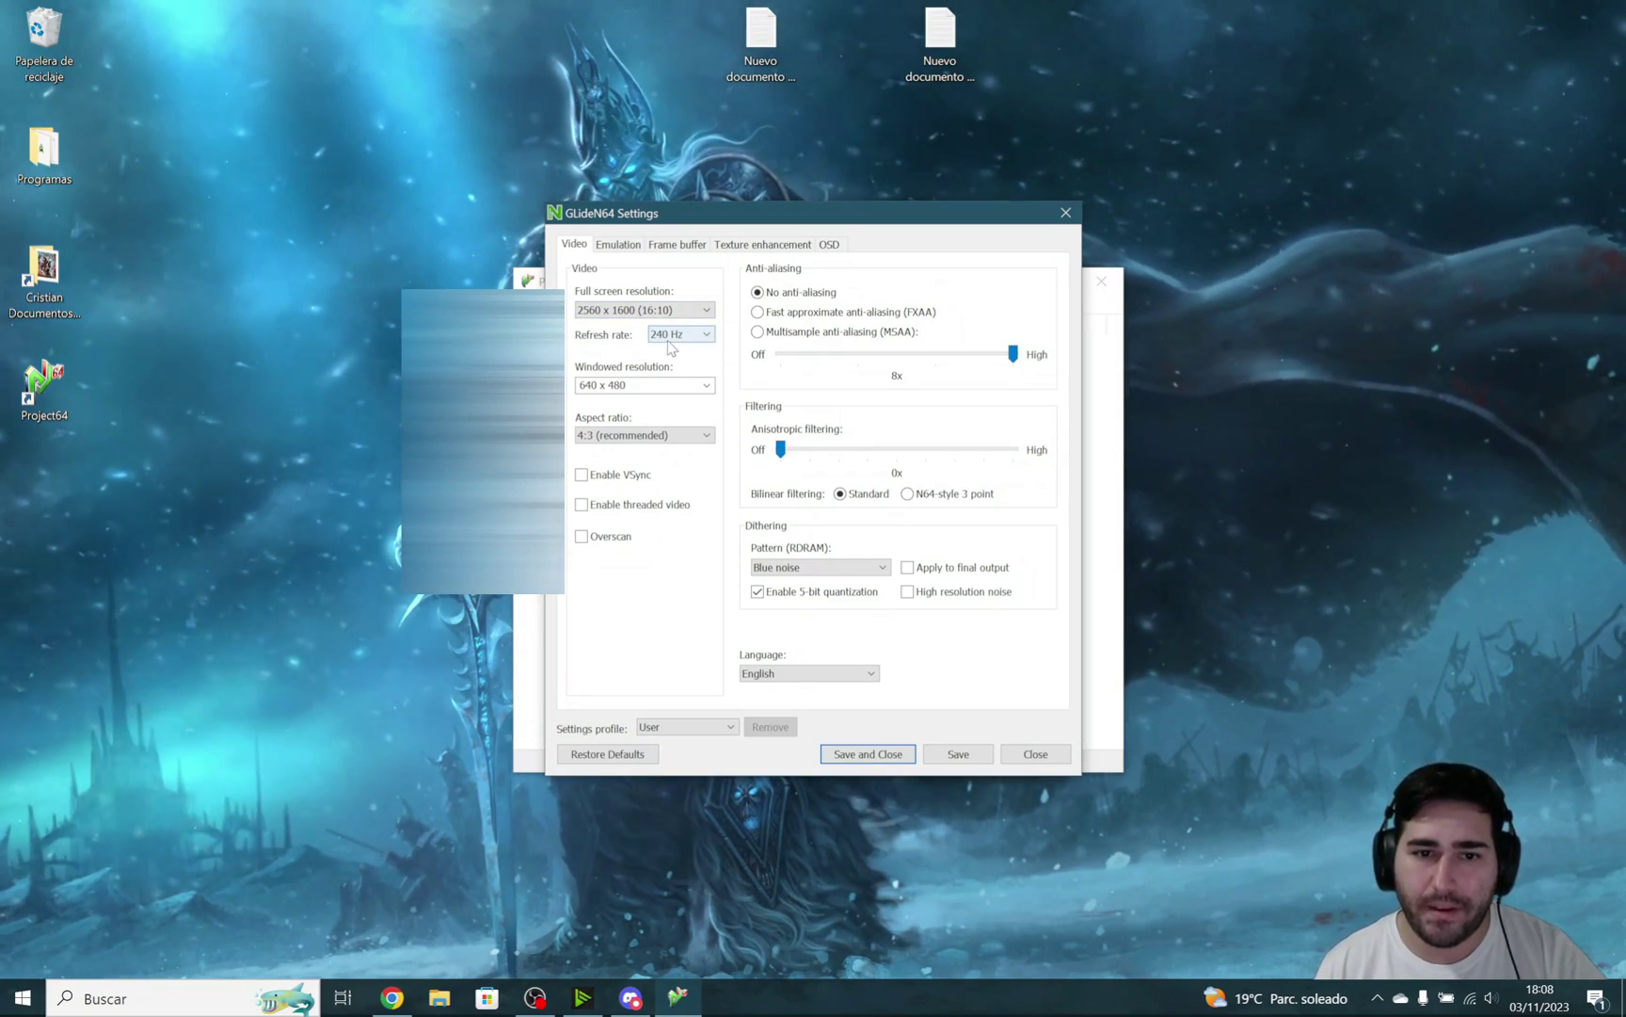
left_click(675, 385)
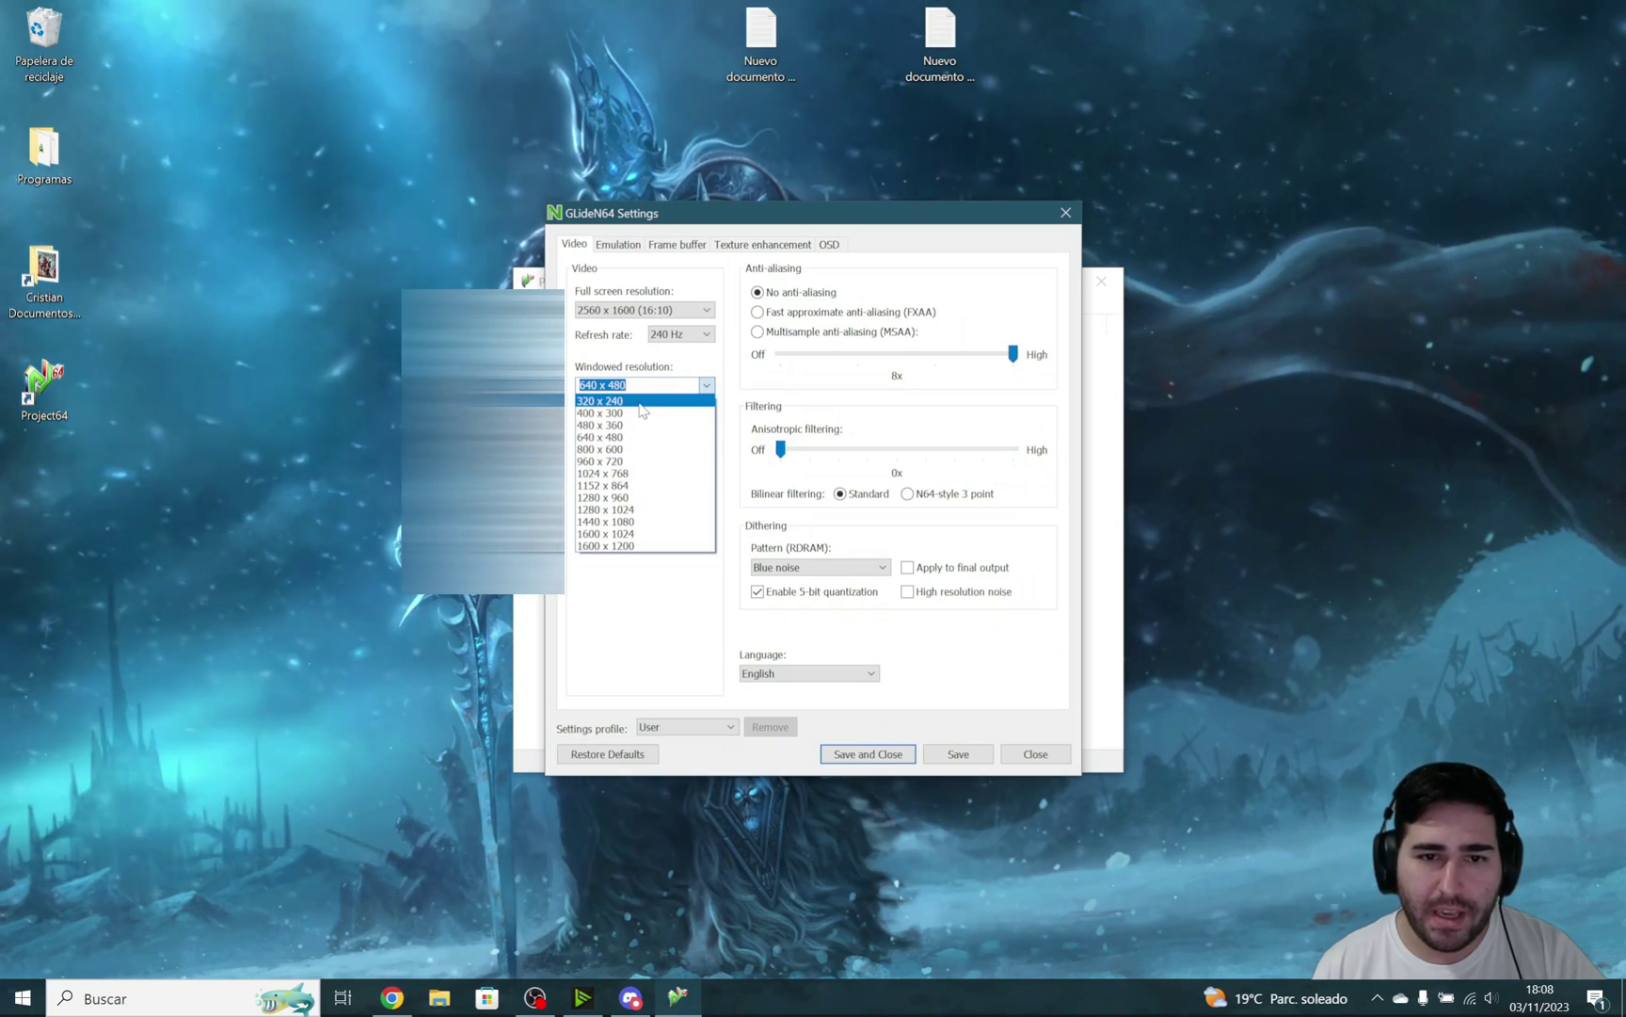
left_click(630, 550)
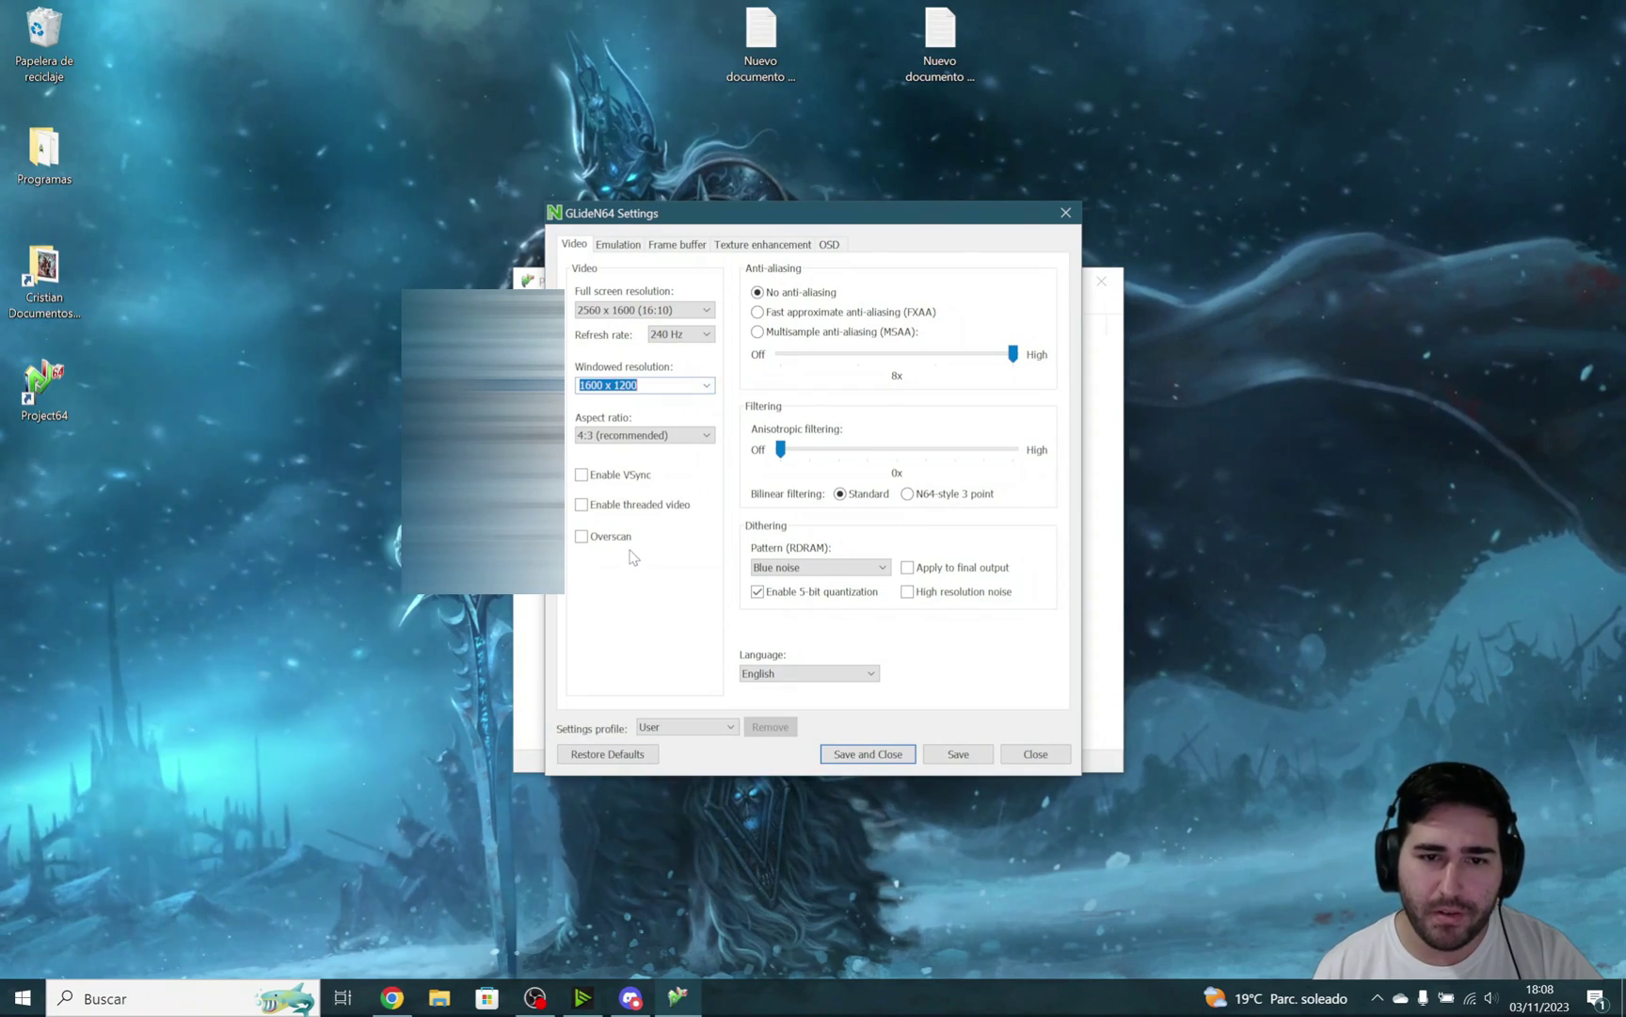
Set the aspect ratio to Stretch and enable VSync and threaded video
left_click(637, 442)
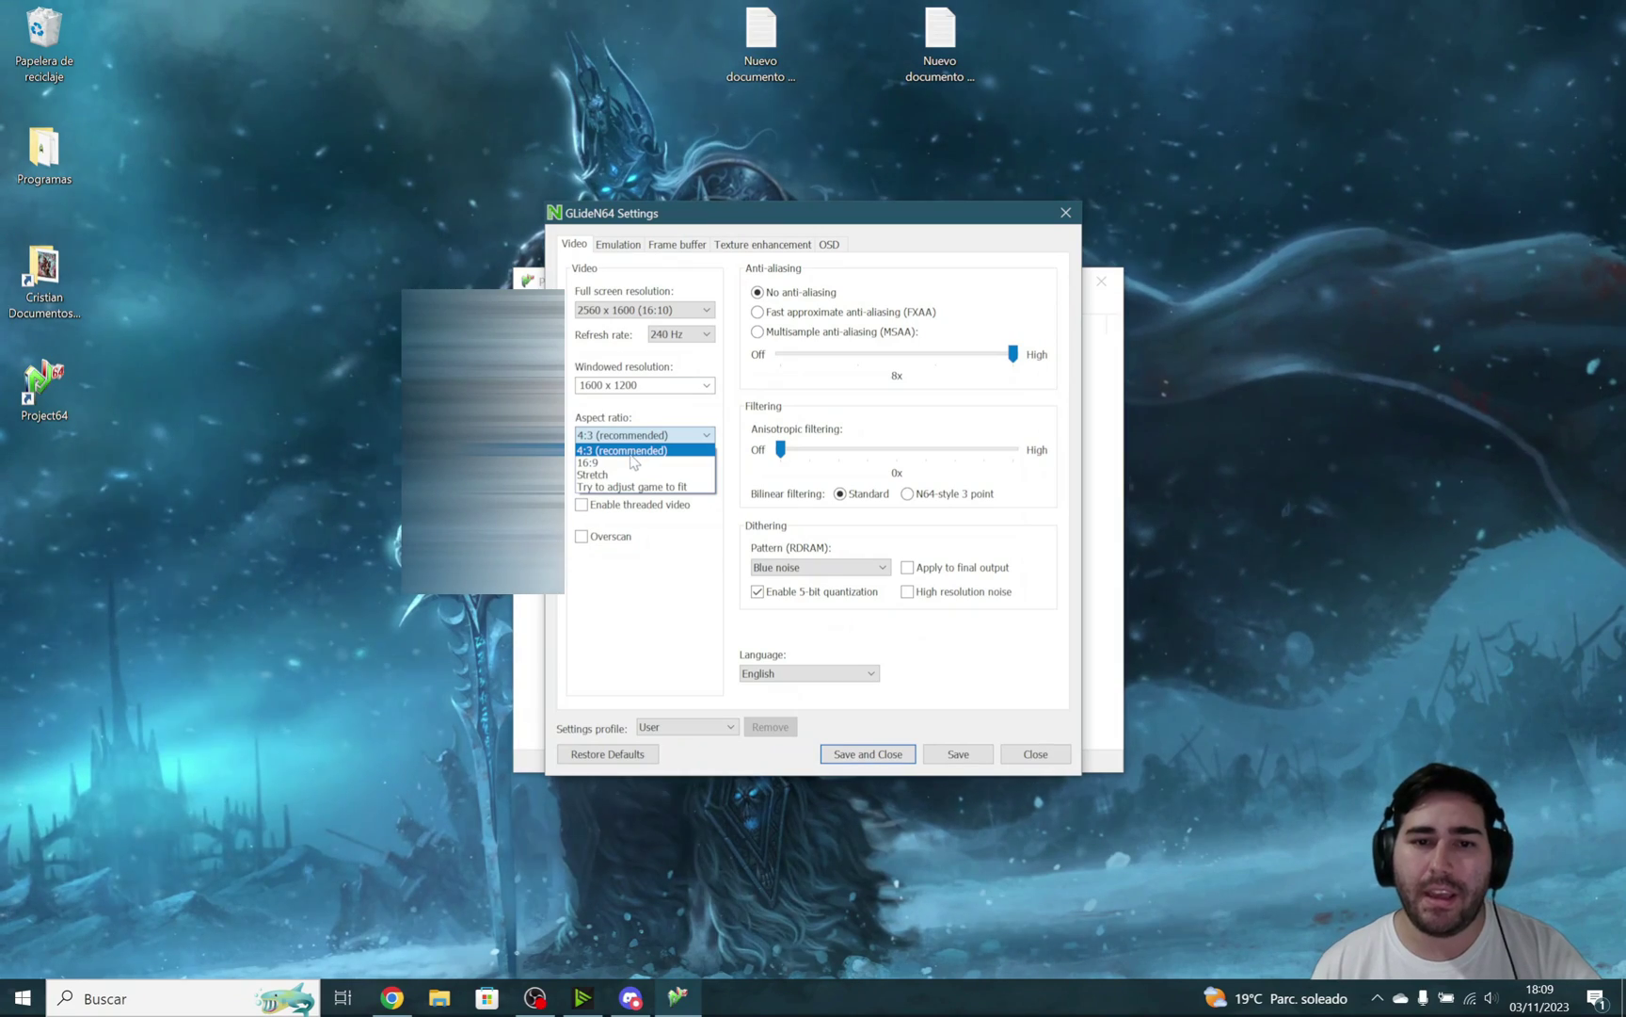
left_click(637, 452)
left_click(632, 435)
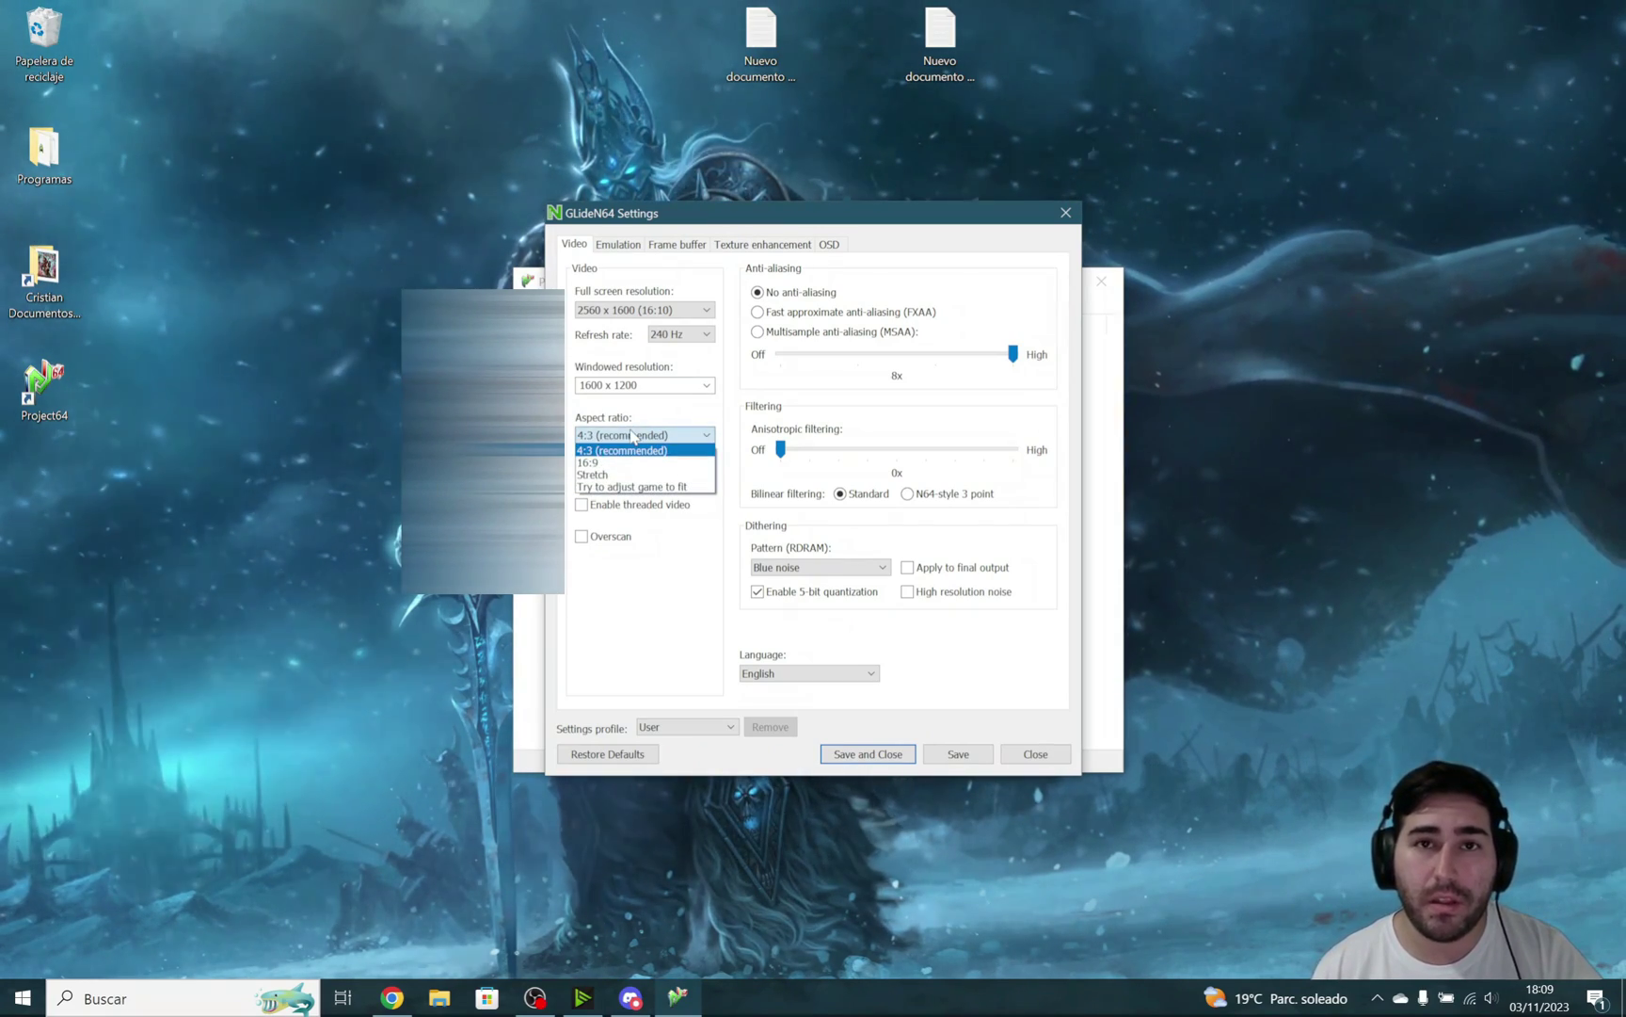
left_click(628, 440)
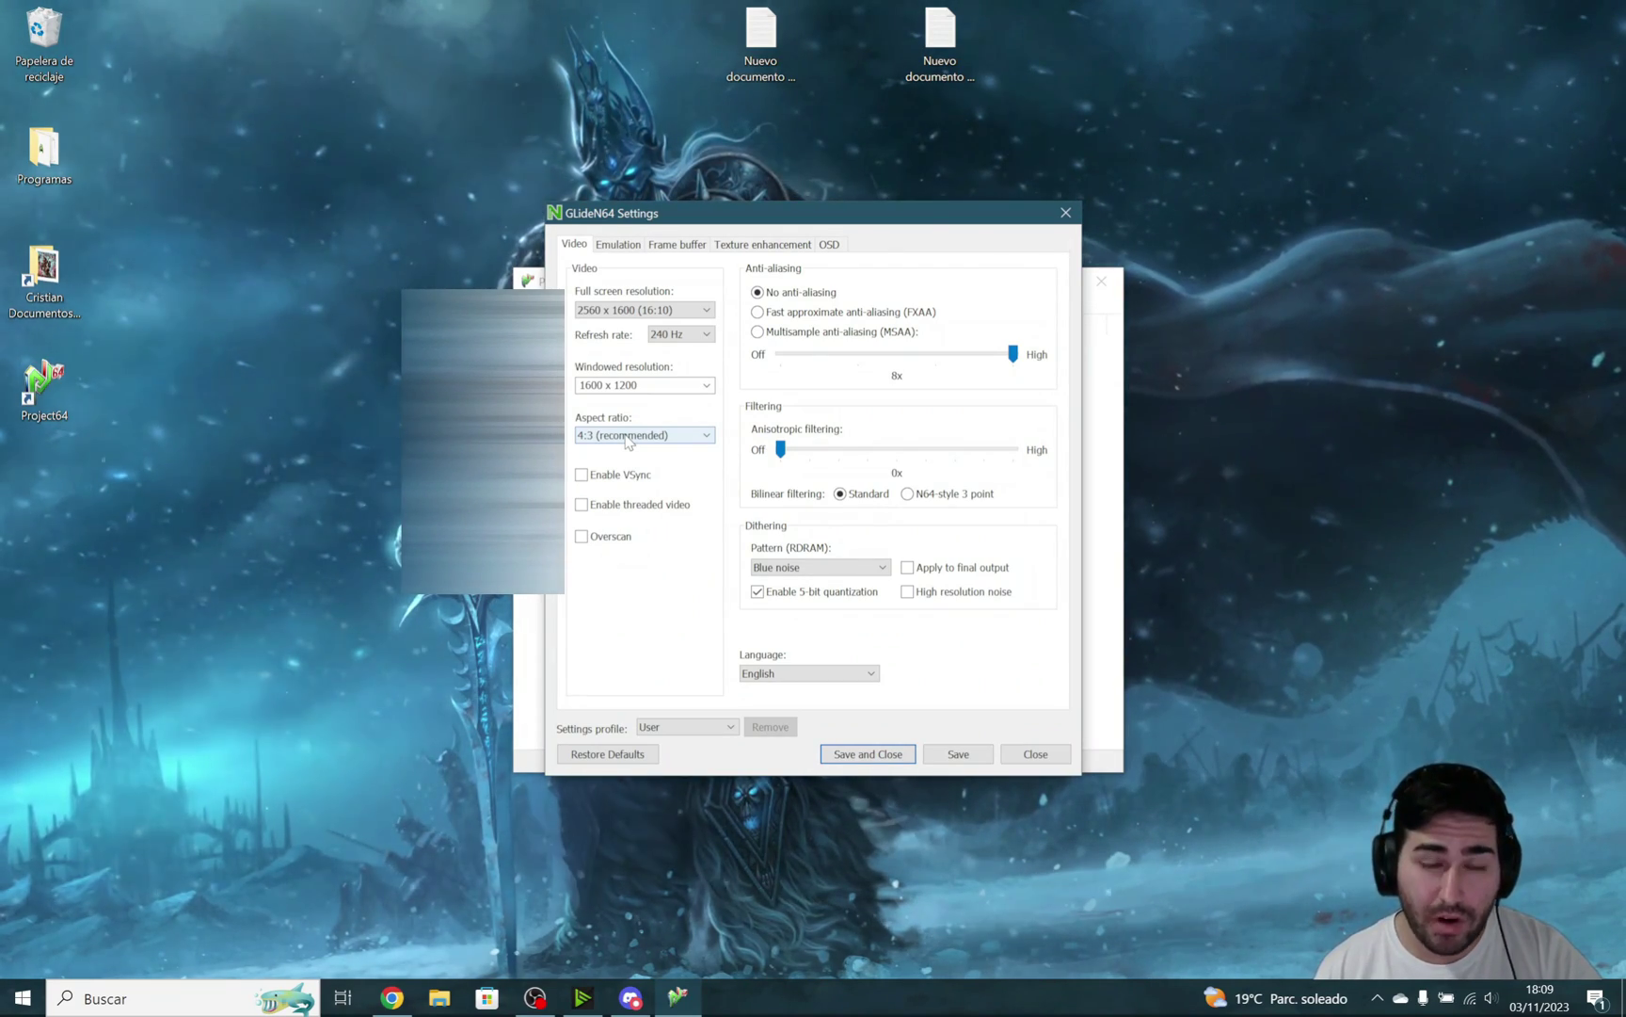
left_click(629, 438)
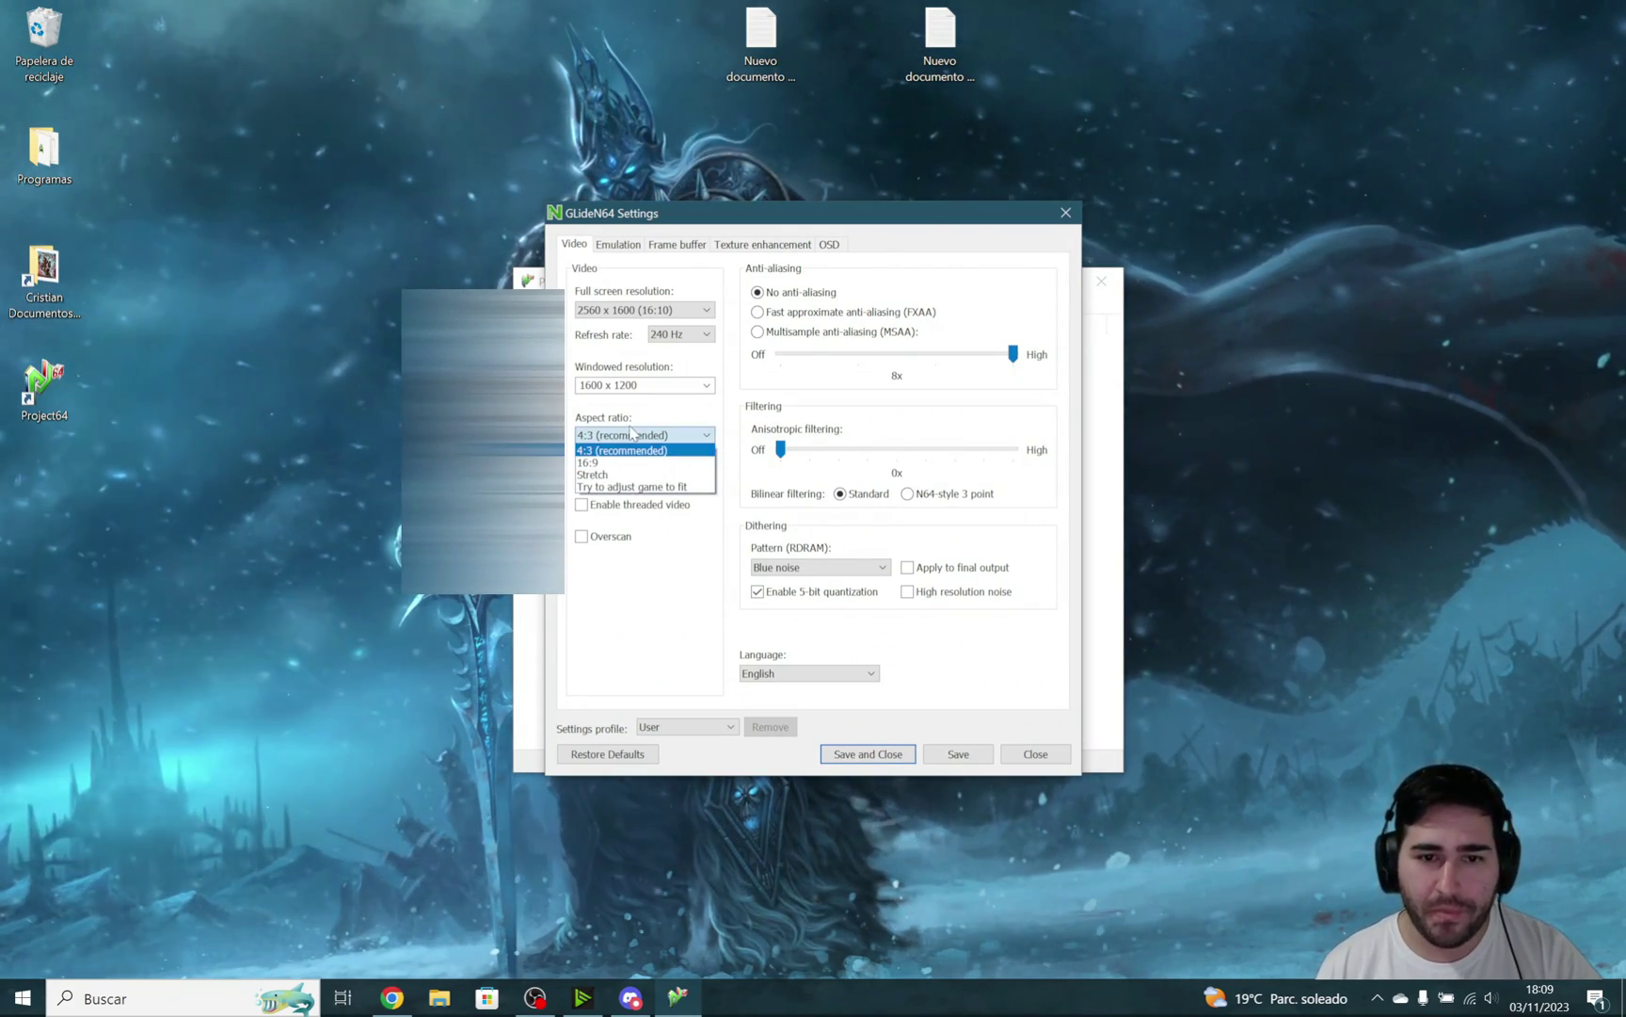
left_click(614, 475)
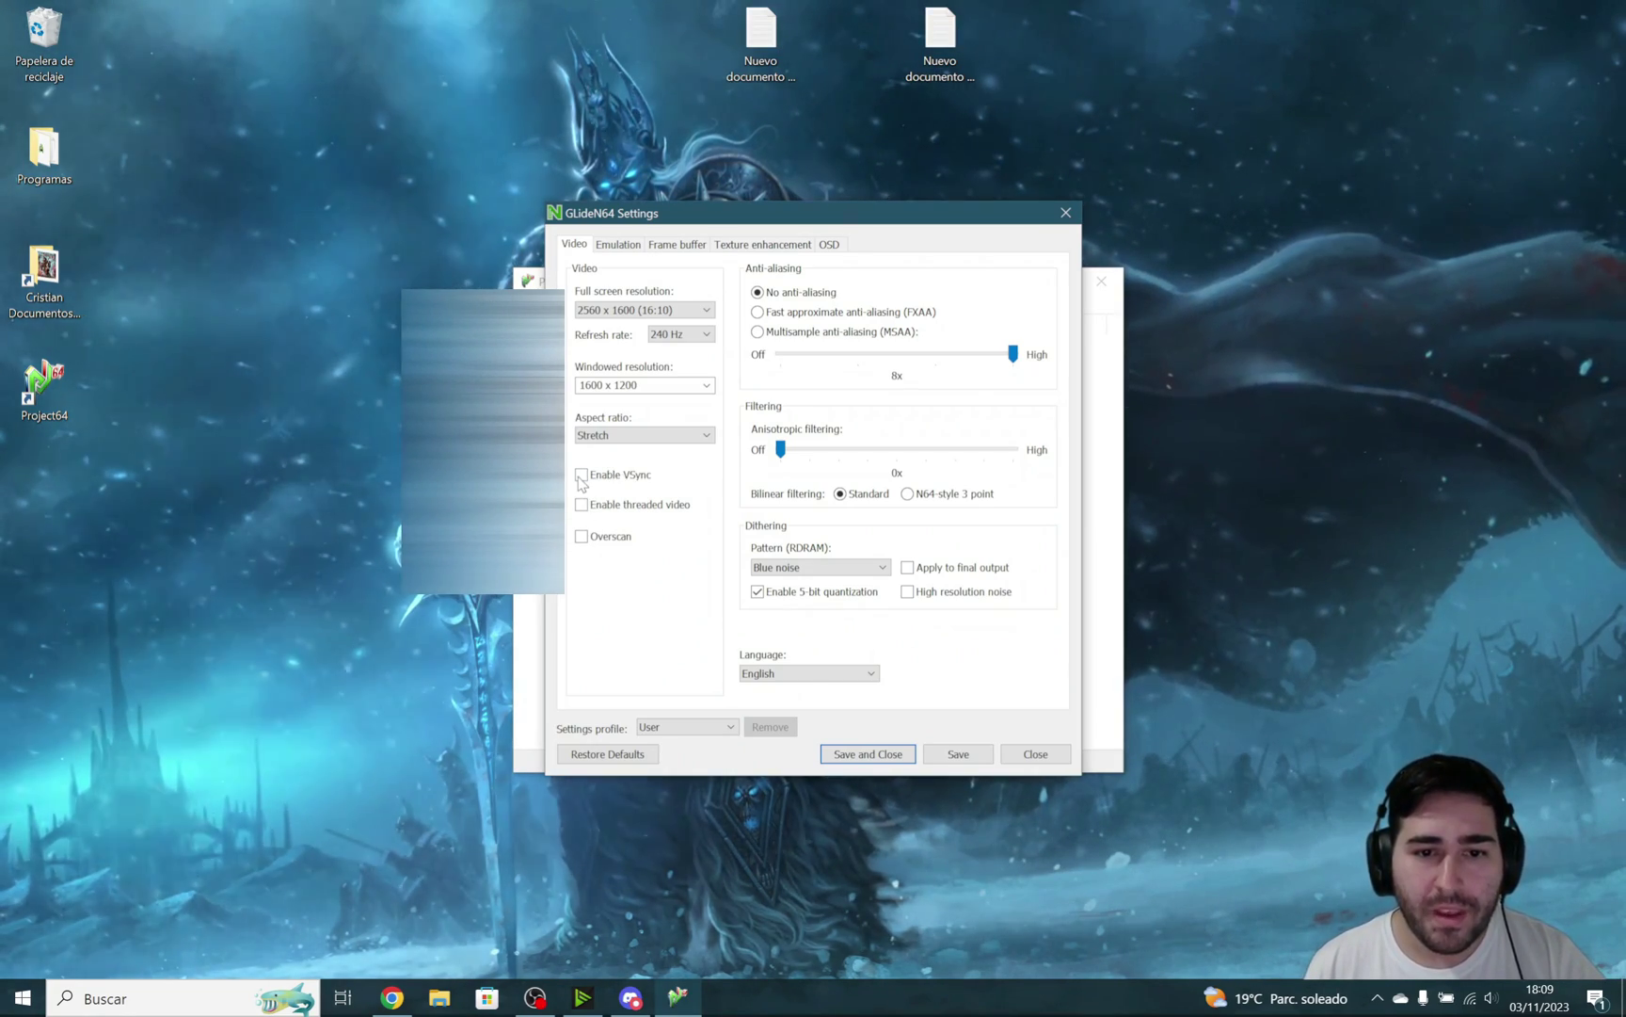
left_click(629, 476)
left_click(583, 506)
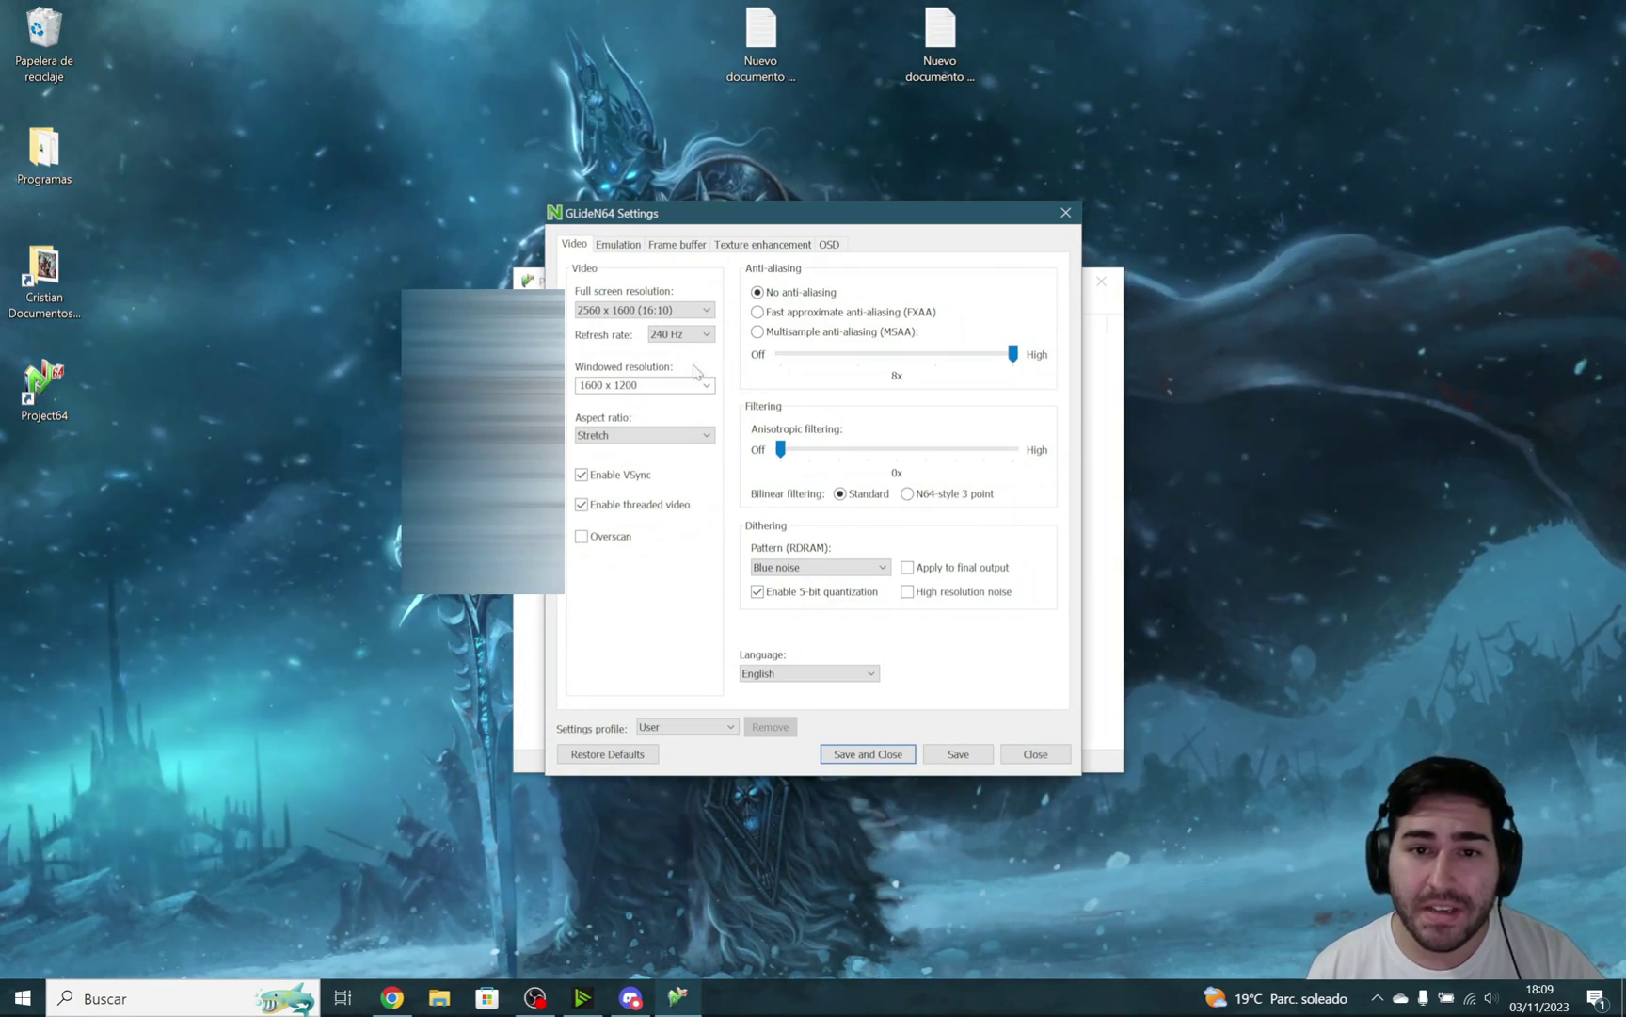
Choose multisample anti-aliasing (MSAA) and raise anisotropic filtering to 16x
left_click(759, 333)
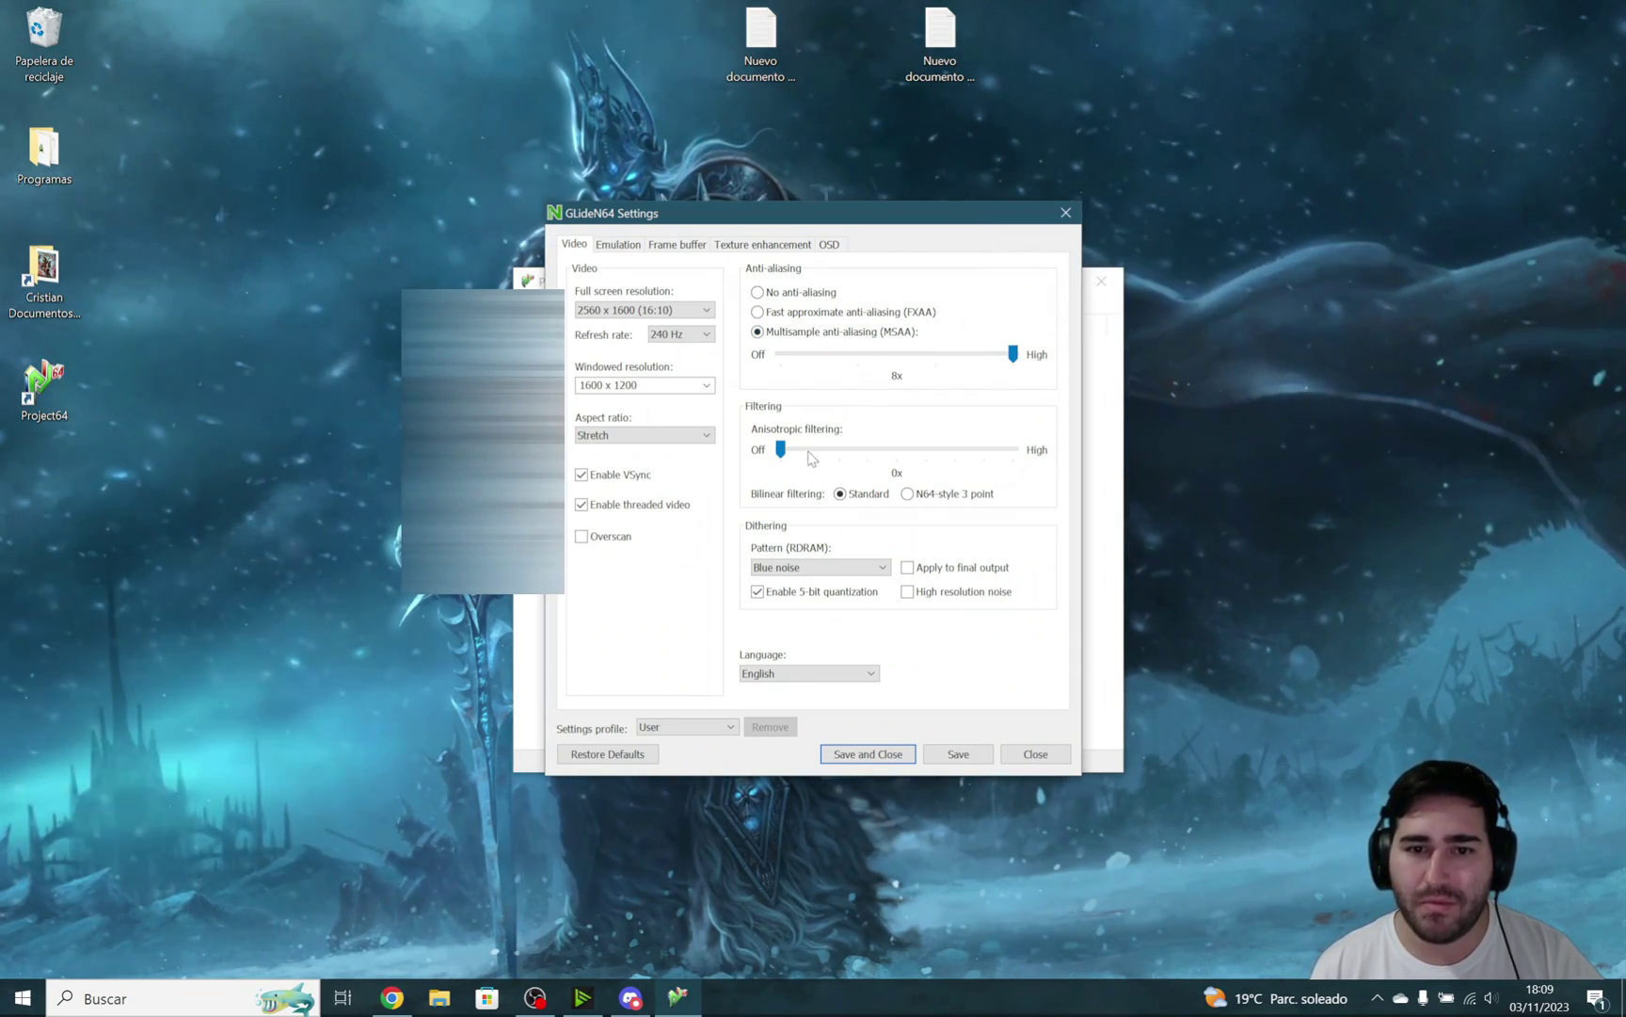
left_click_drag(999, 450, 953, 452)
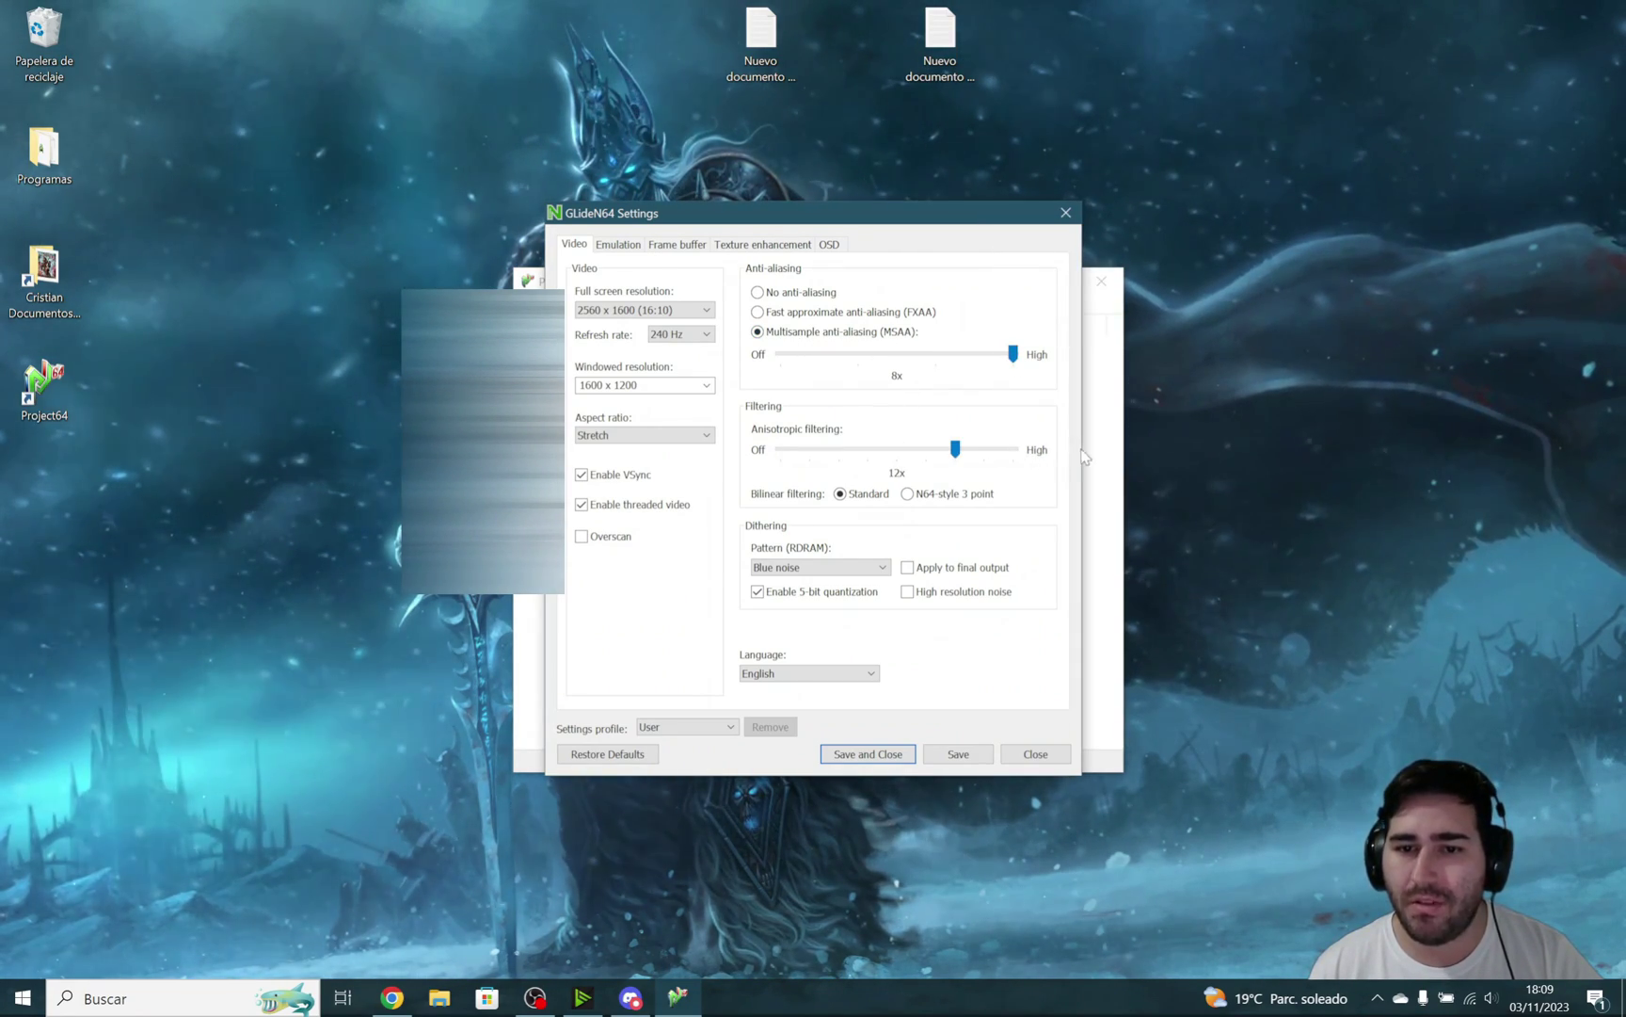
left_click_drag(1057, 460, 1014, 475)
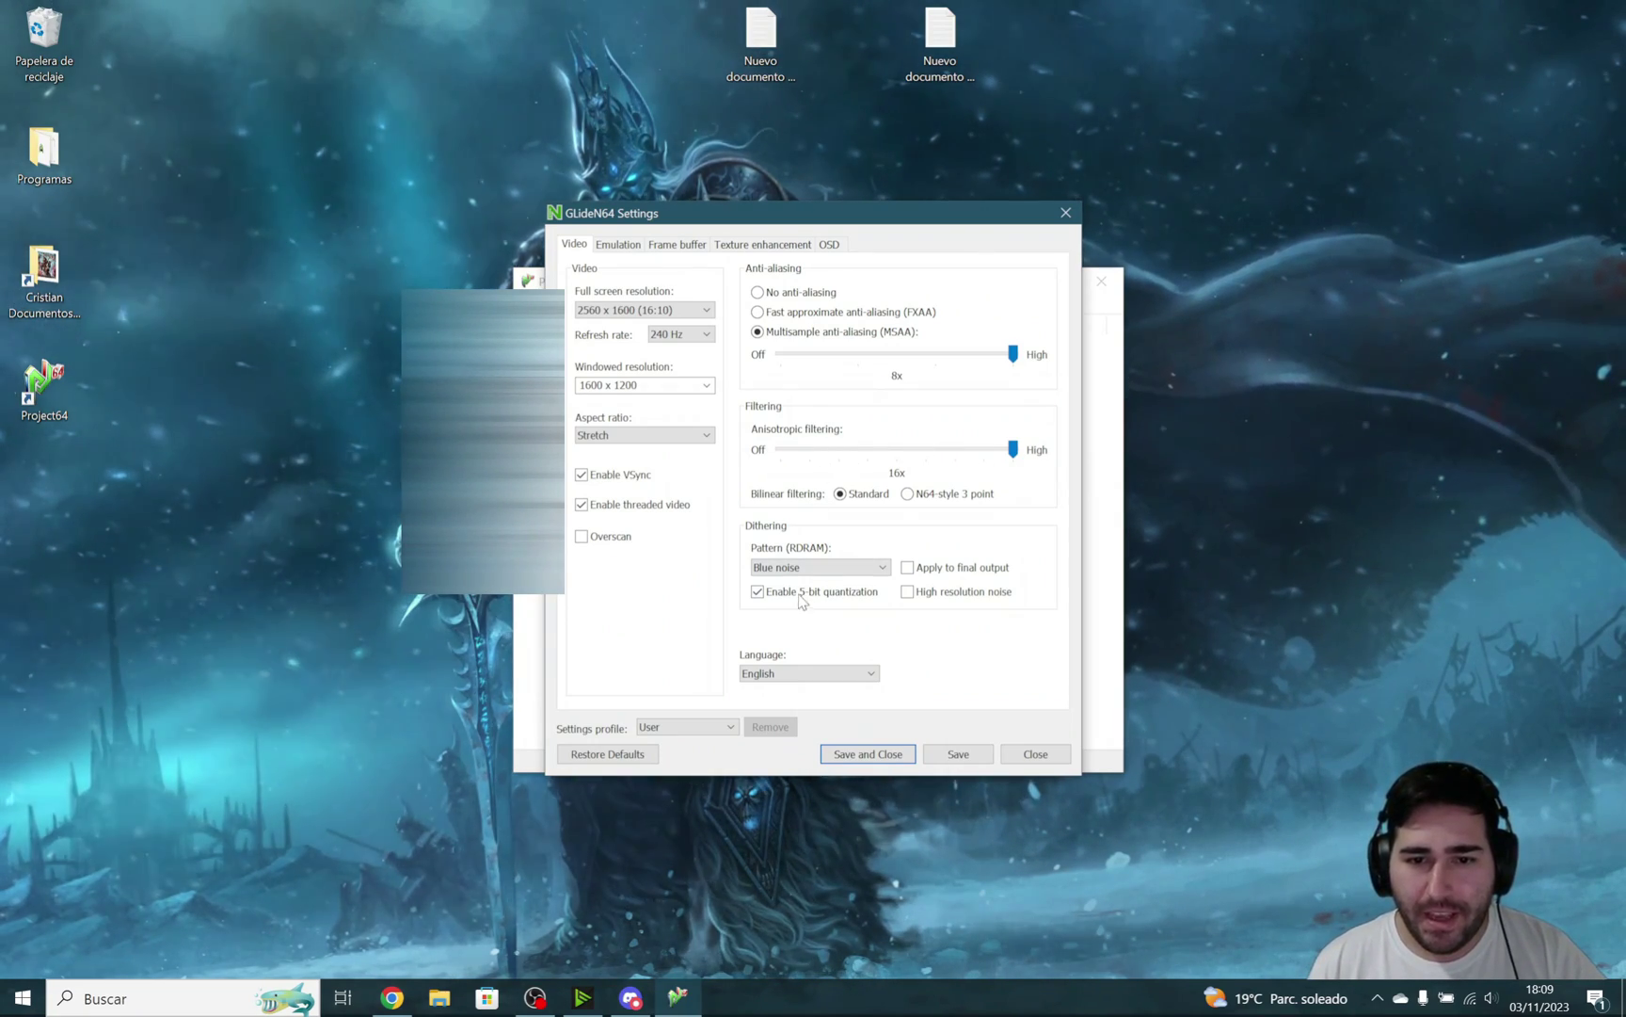
Check the available dithering patterns and set the GLideN64 settings language to Español
left_click(811, 568)
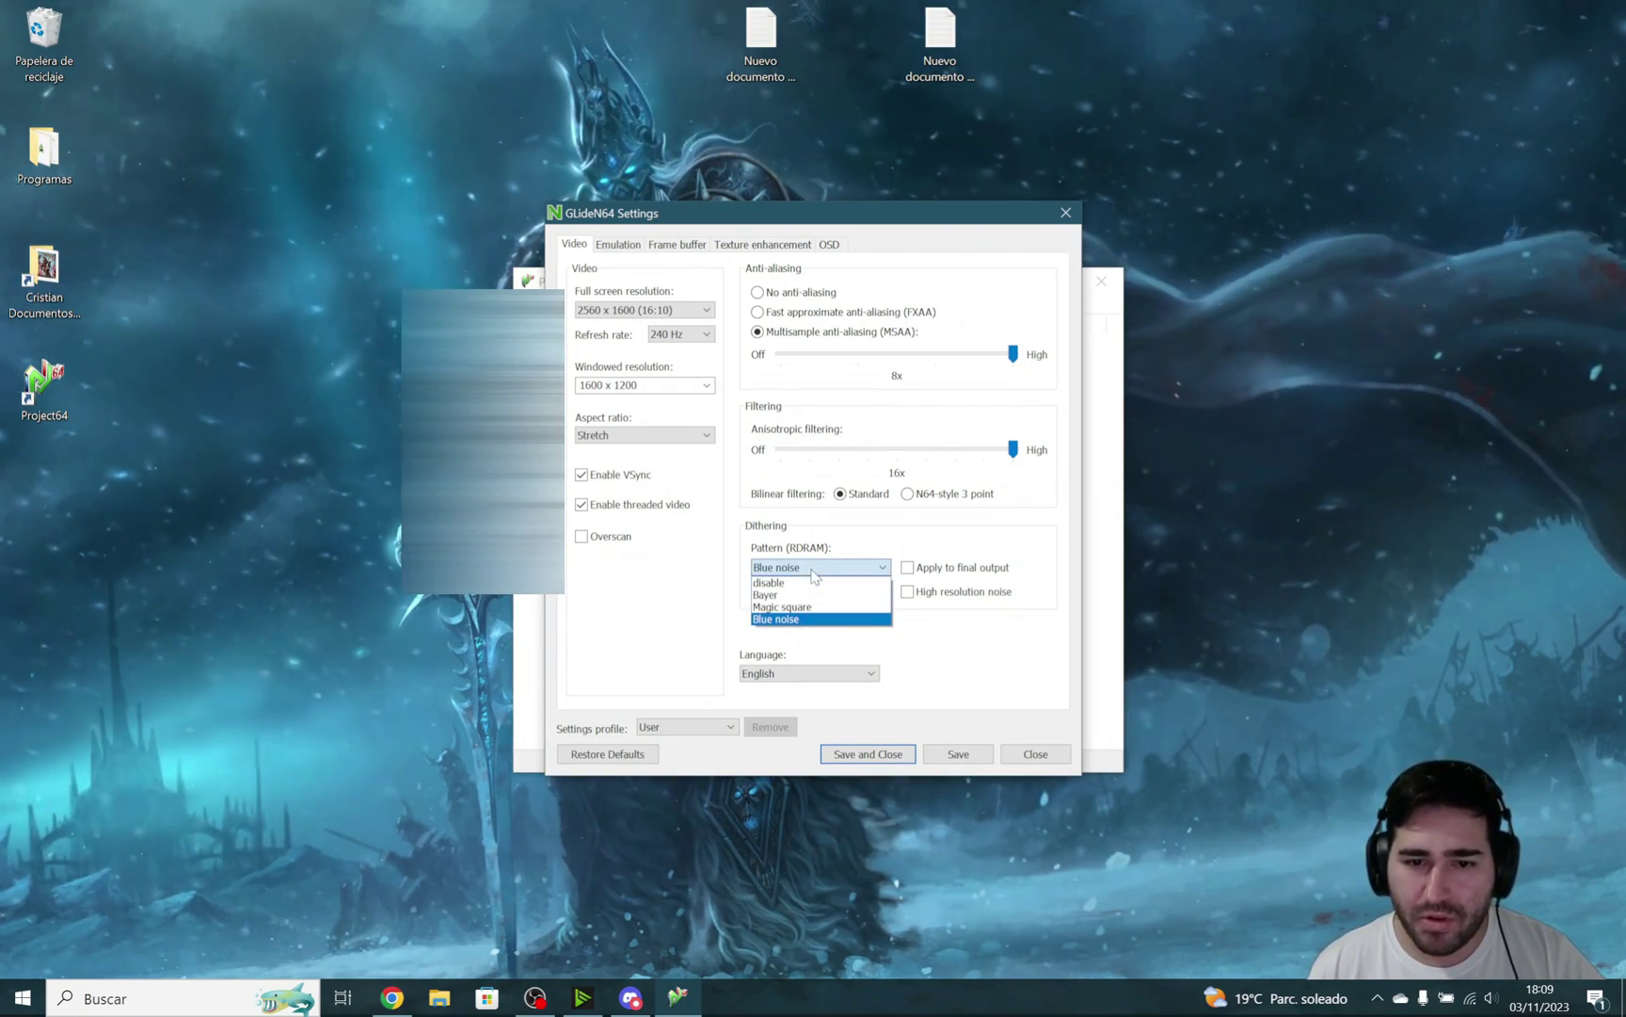
left_click(699, 580)
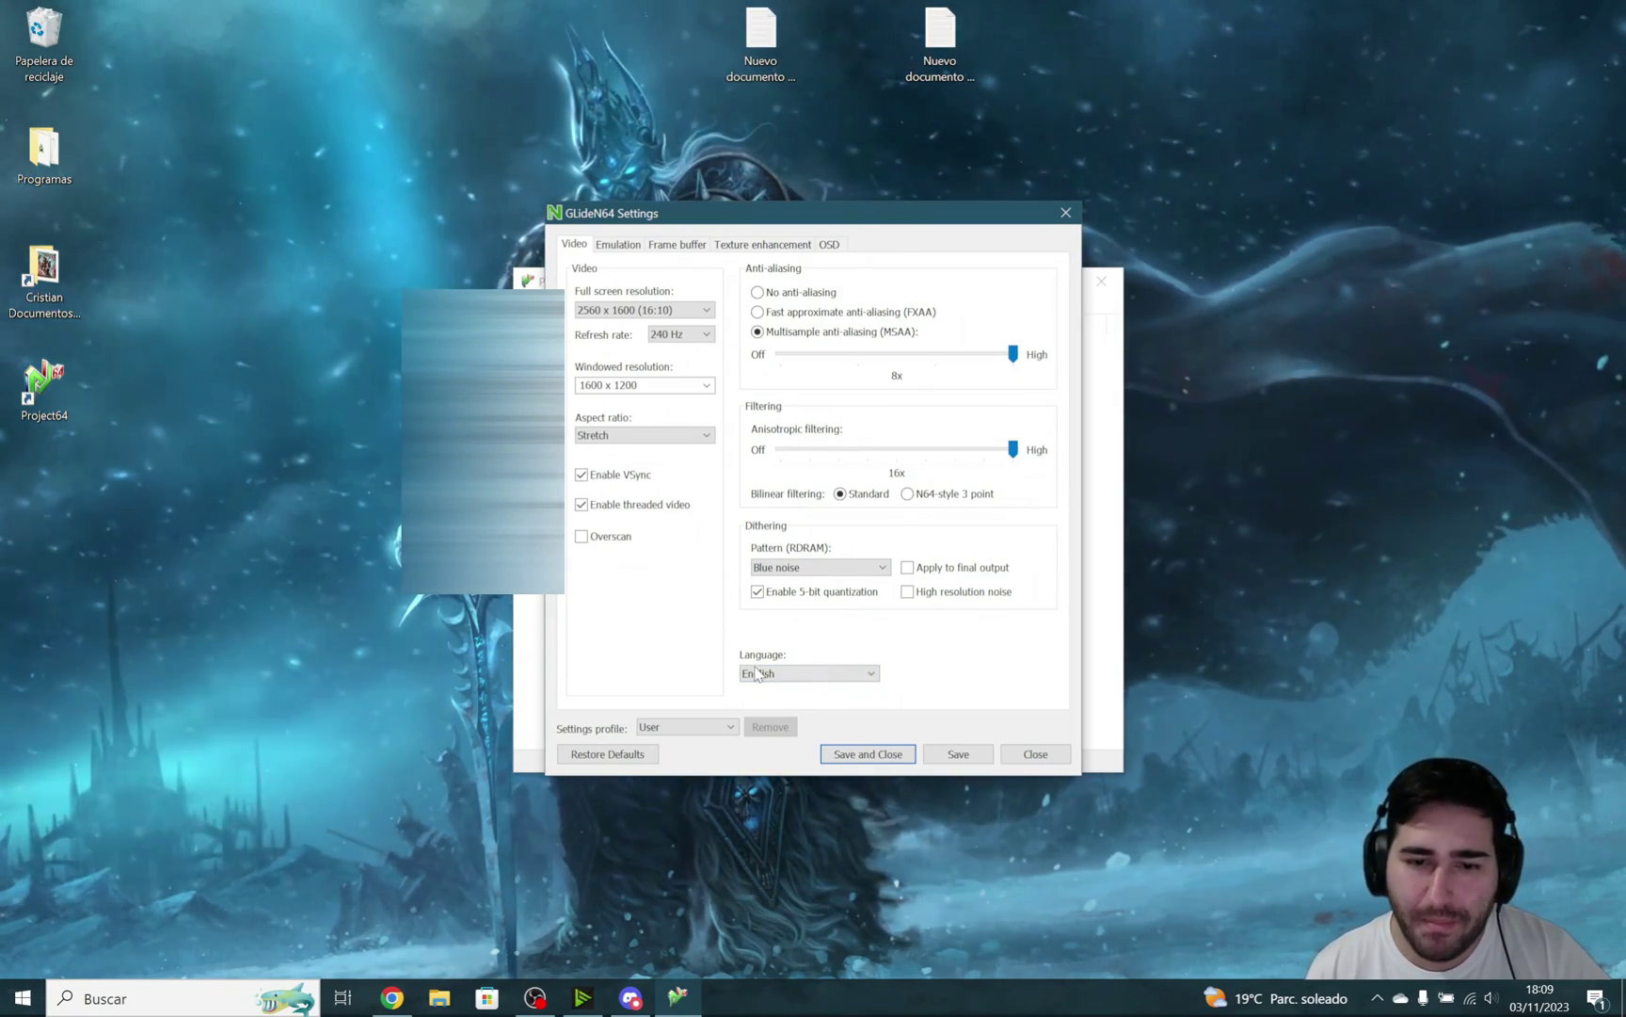
left_click(809, 673)
left_click(772, 721)
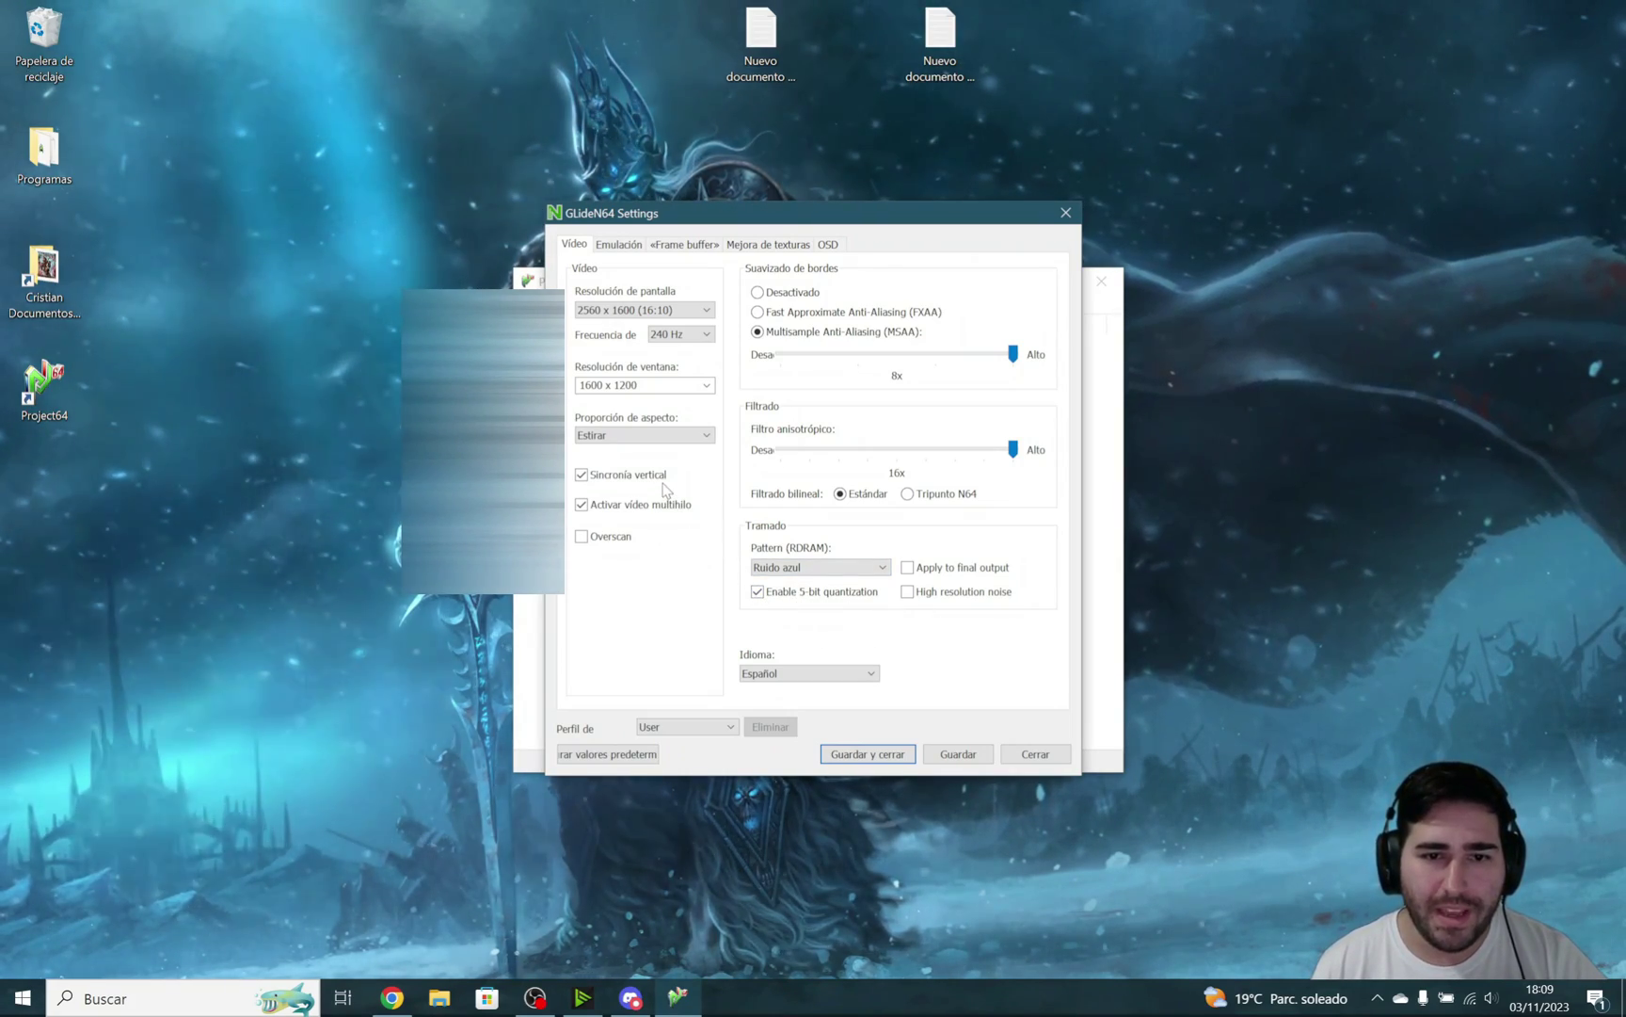
Examine the emulation and frame buffer settings of GLideN64
left_click(620, 246)
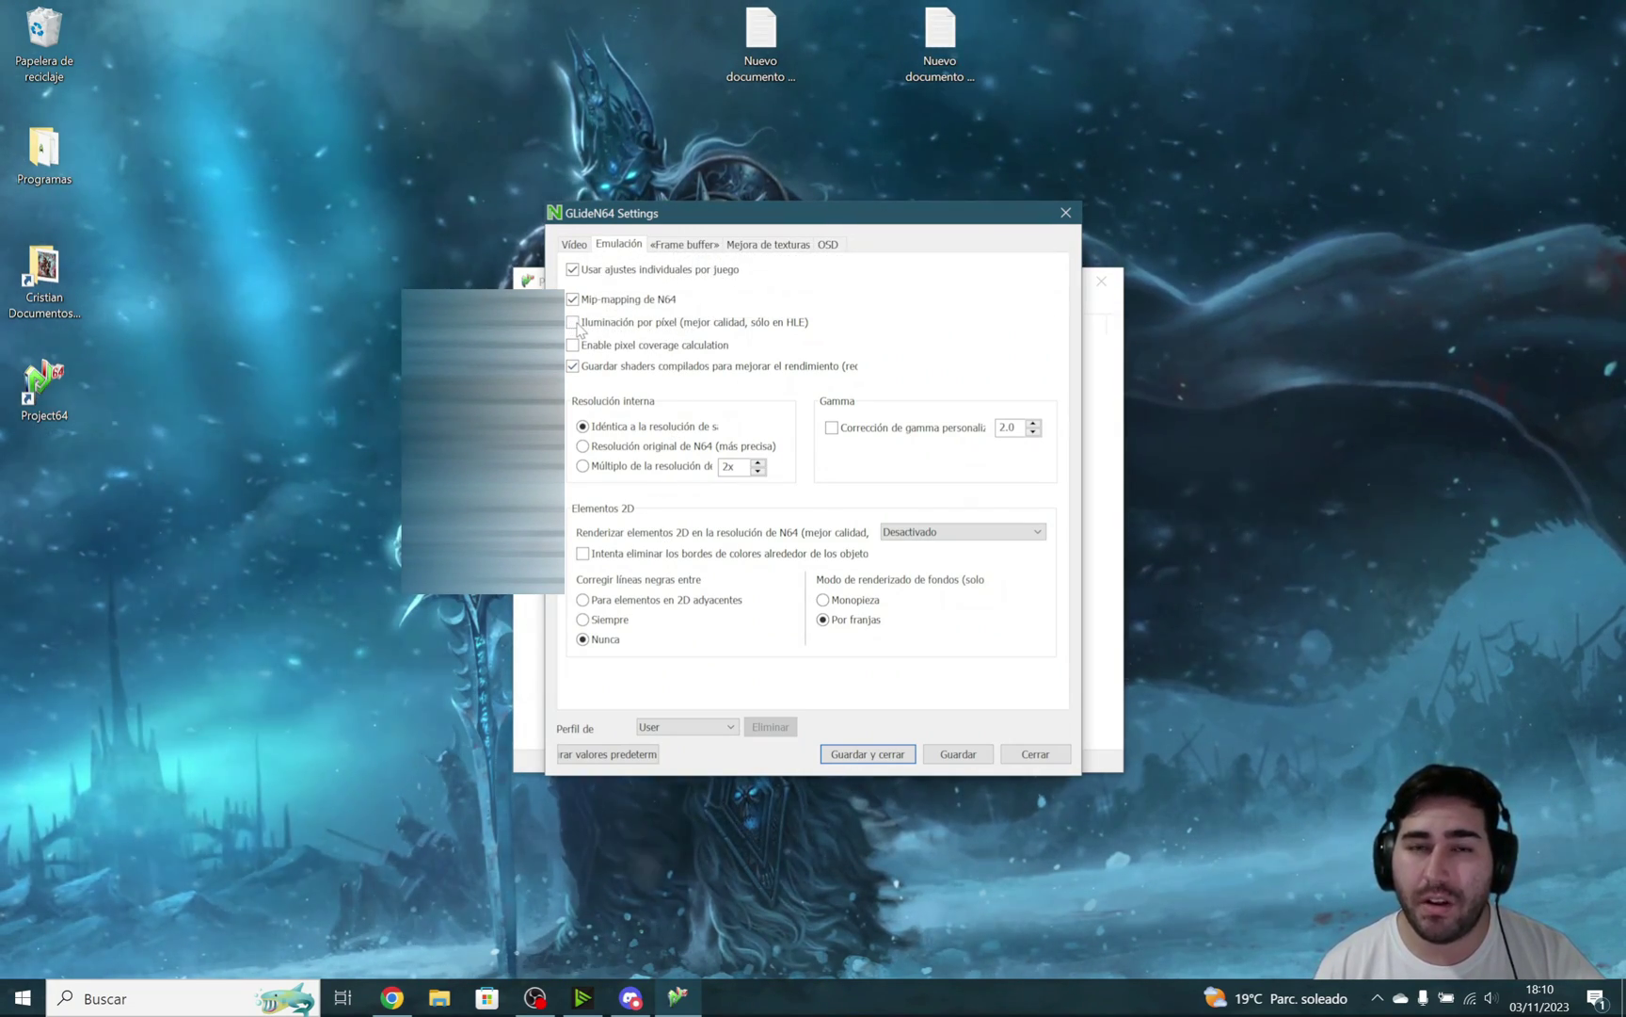
mouse_move(584, 327)
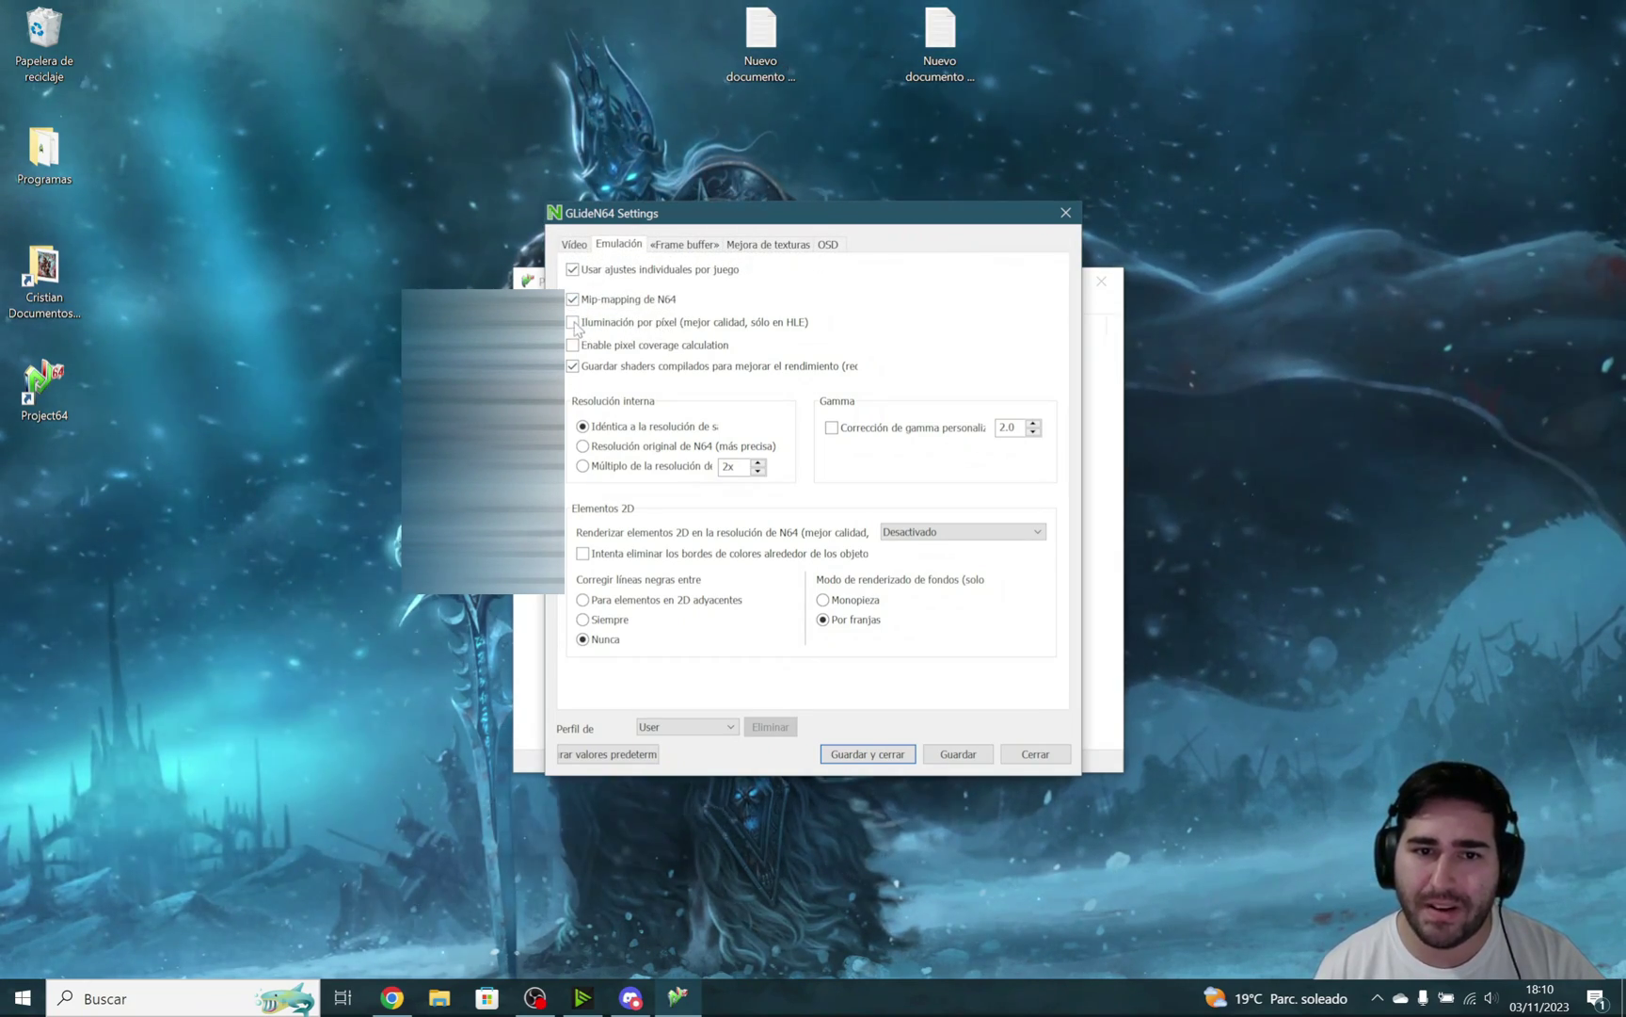
left_click(683, 244)
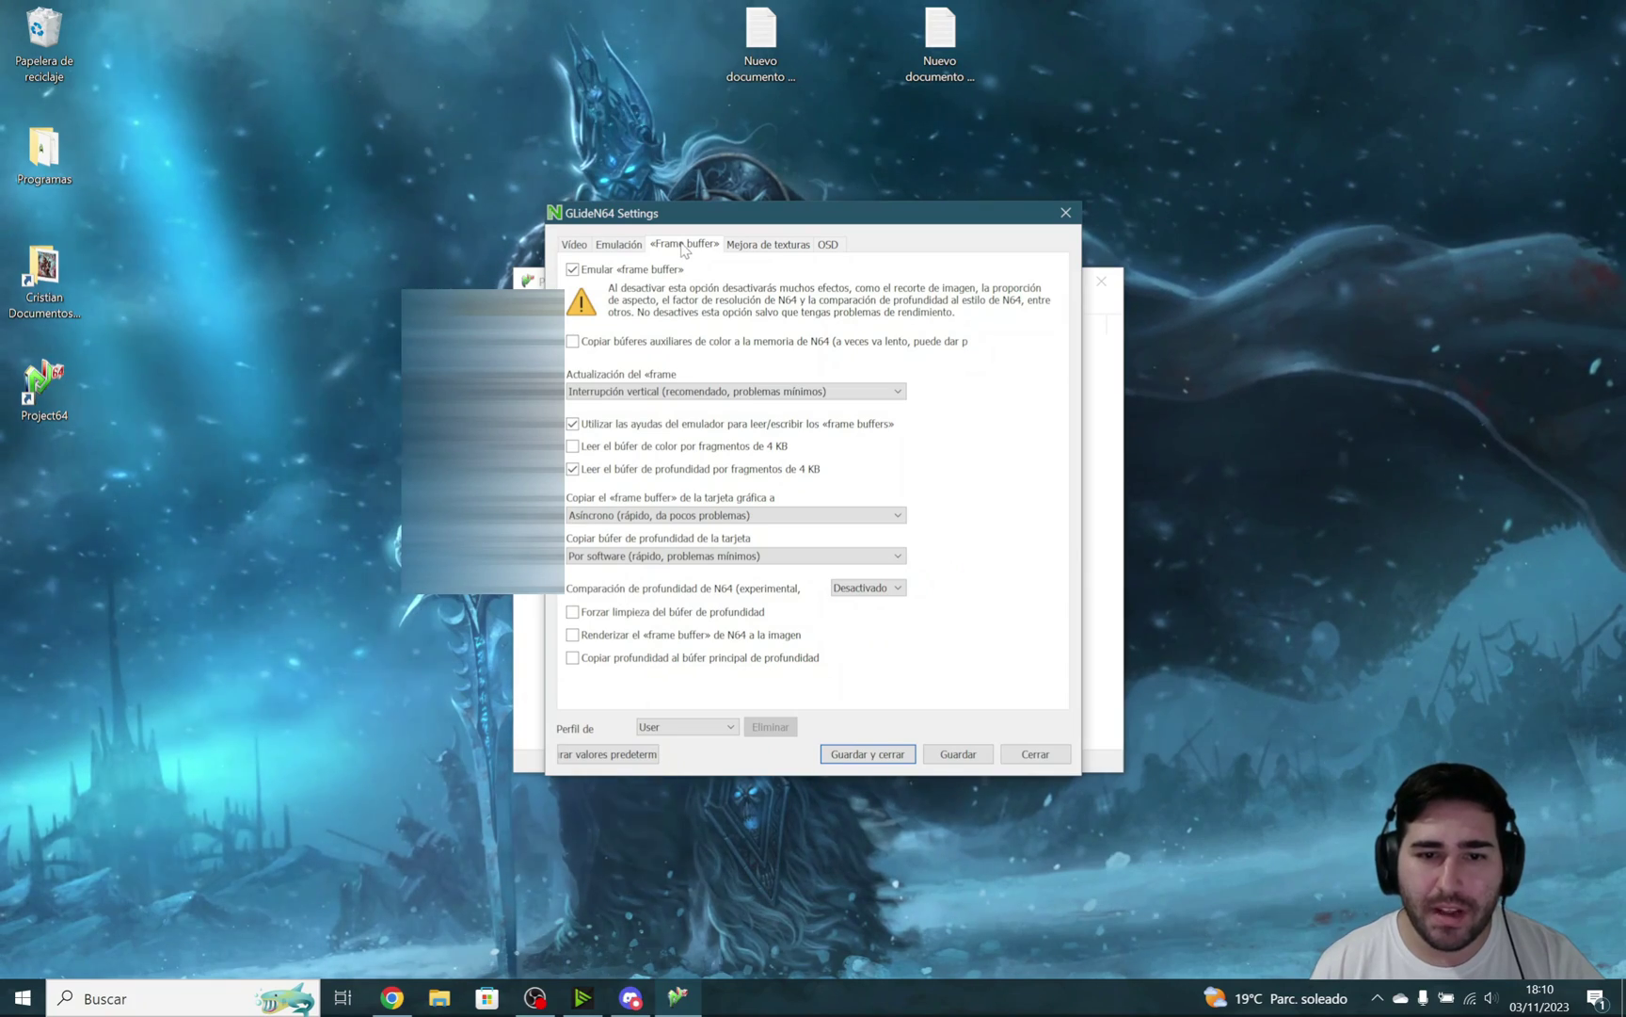
Examine the texture enhancement settings, including the texture pack paths and the choices for texture filter (Filtro) and enhancement (Mejora)
left_click(746, 246)
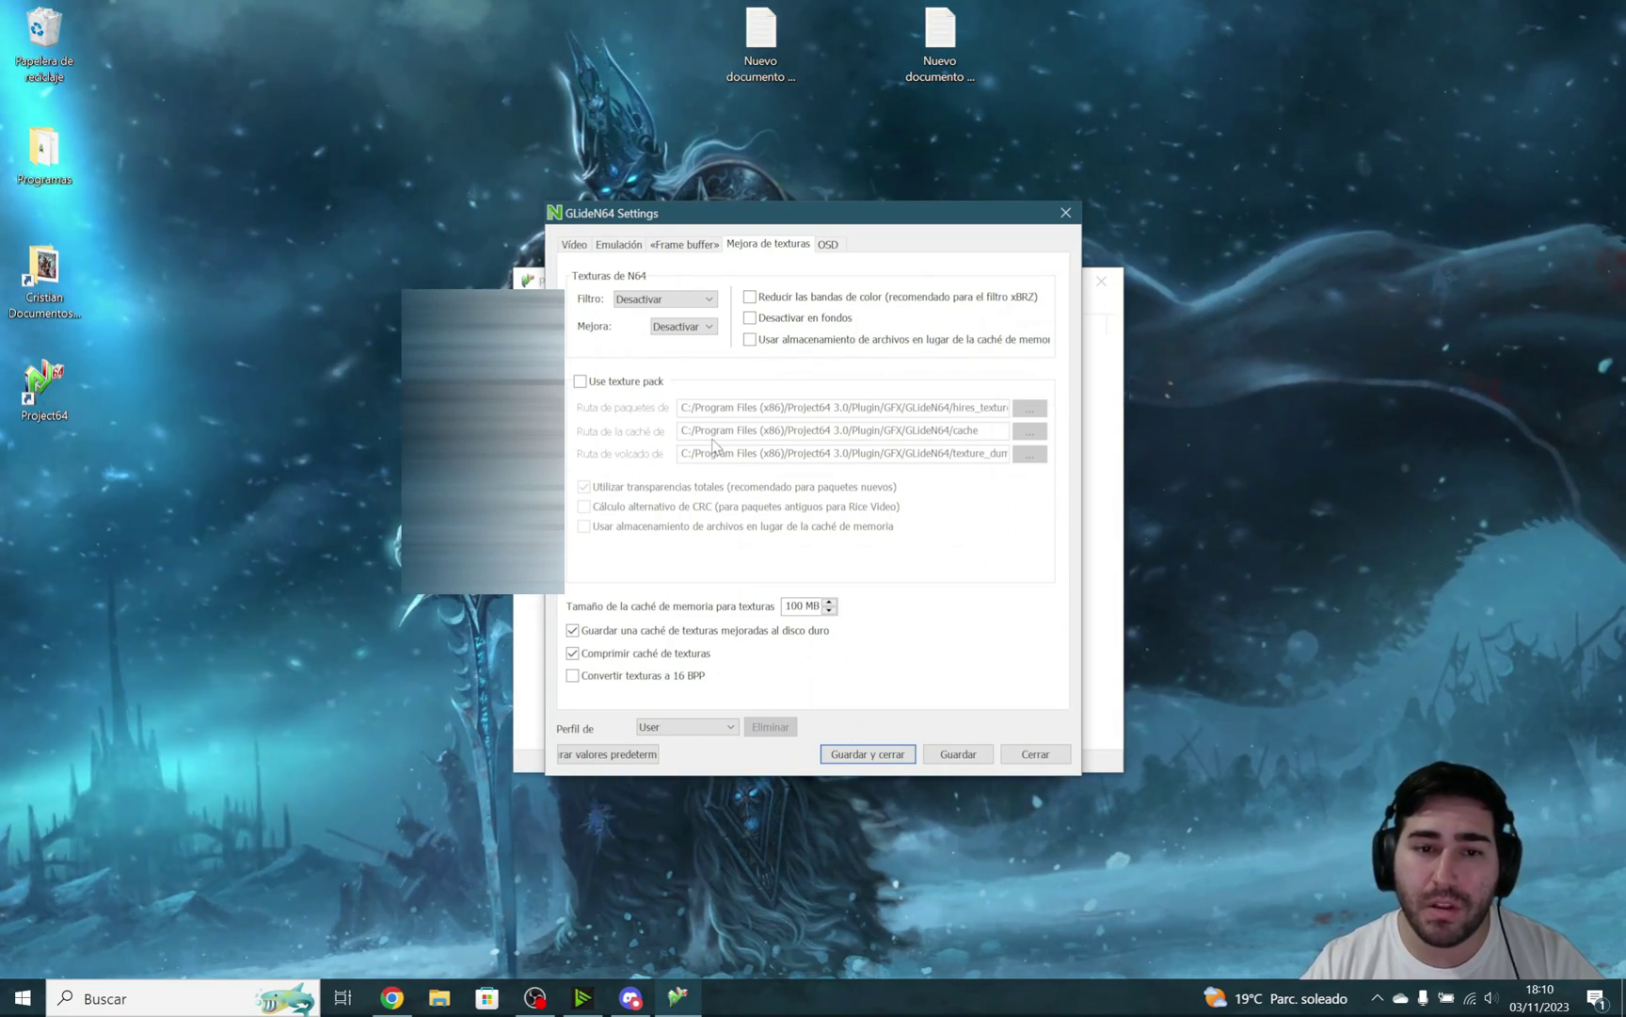
left_click(580, 381)
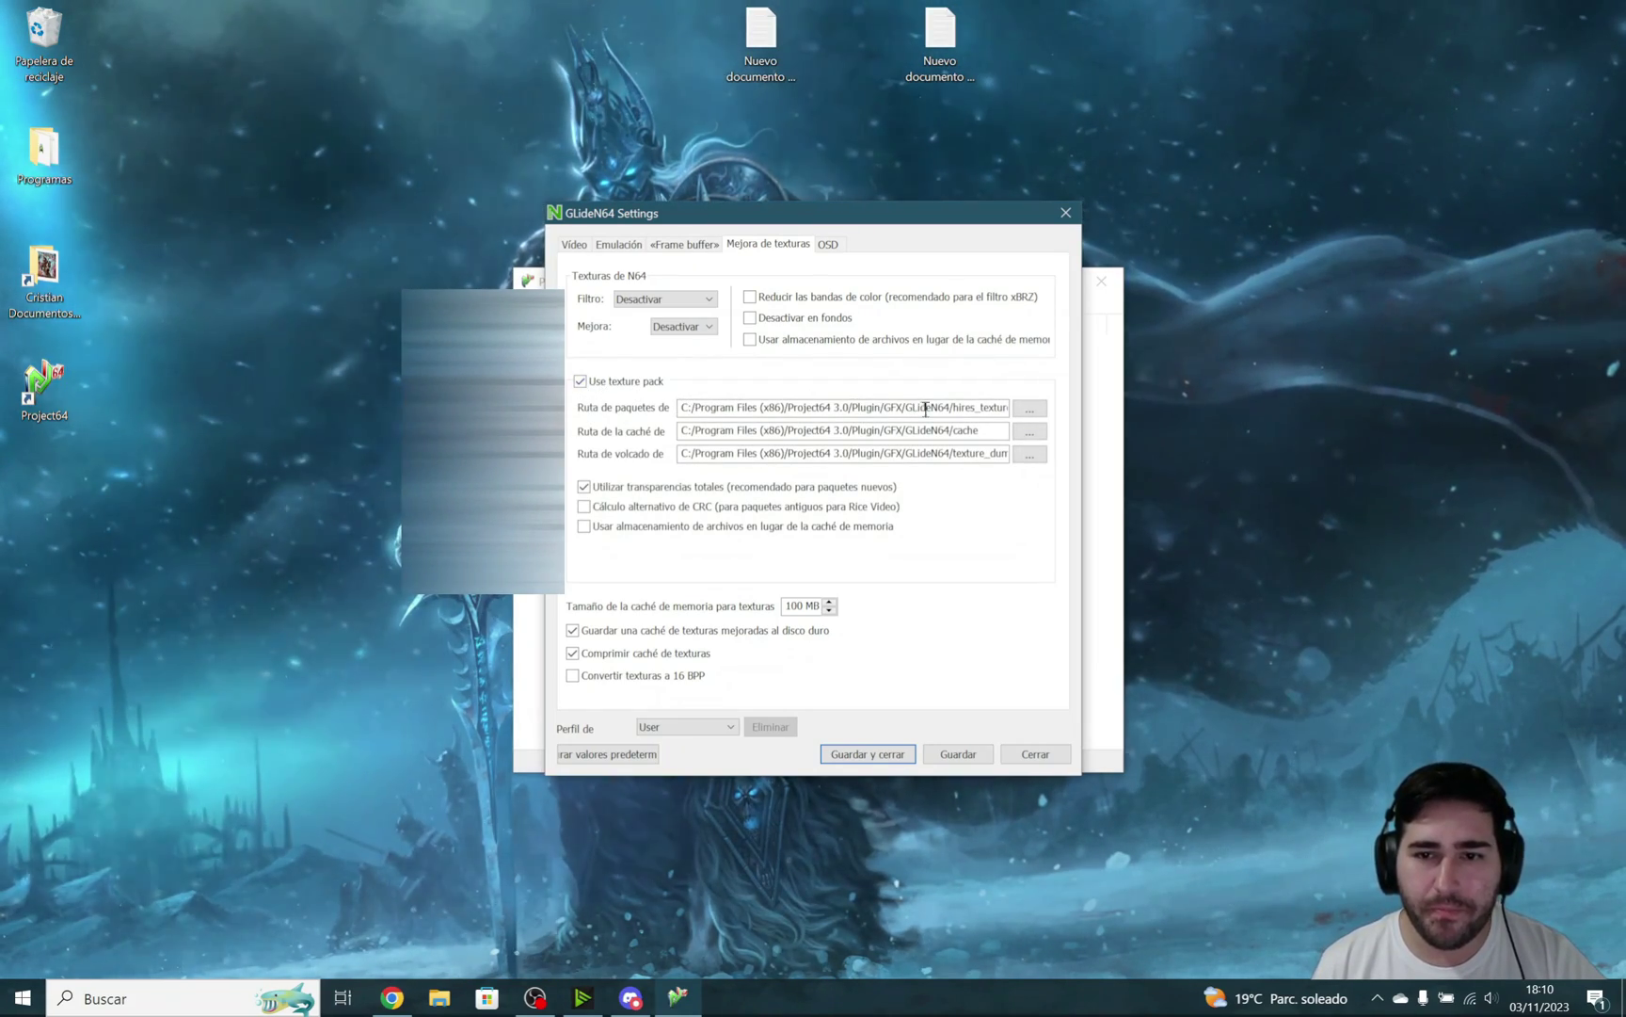
left_click(580, 381)
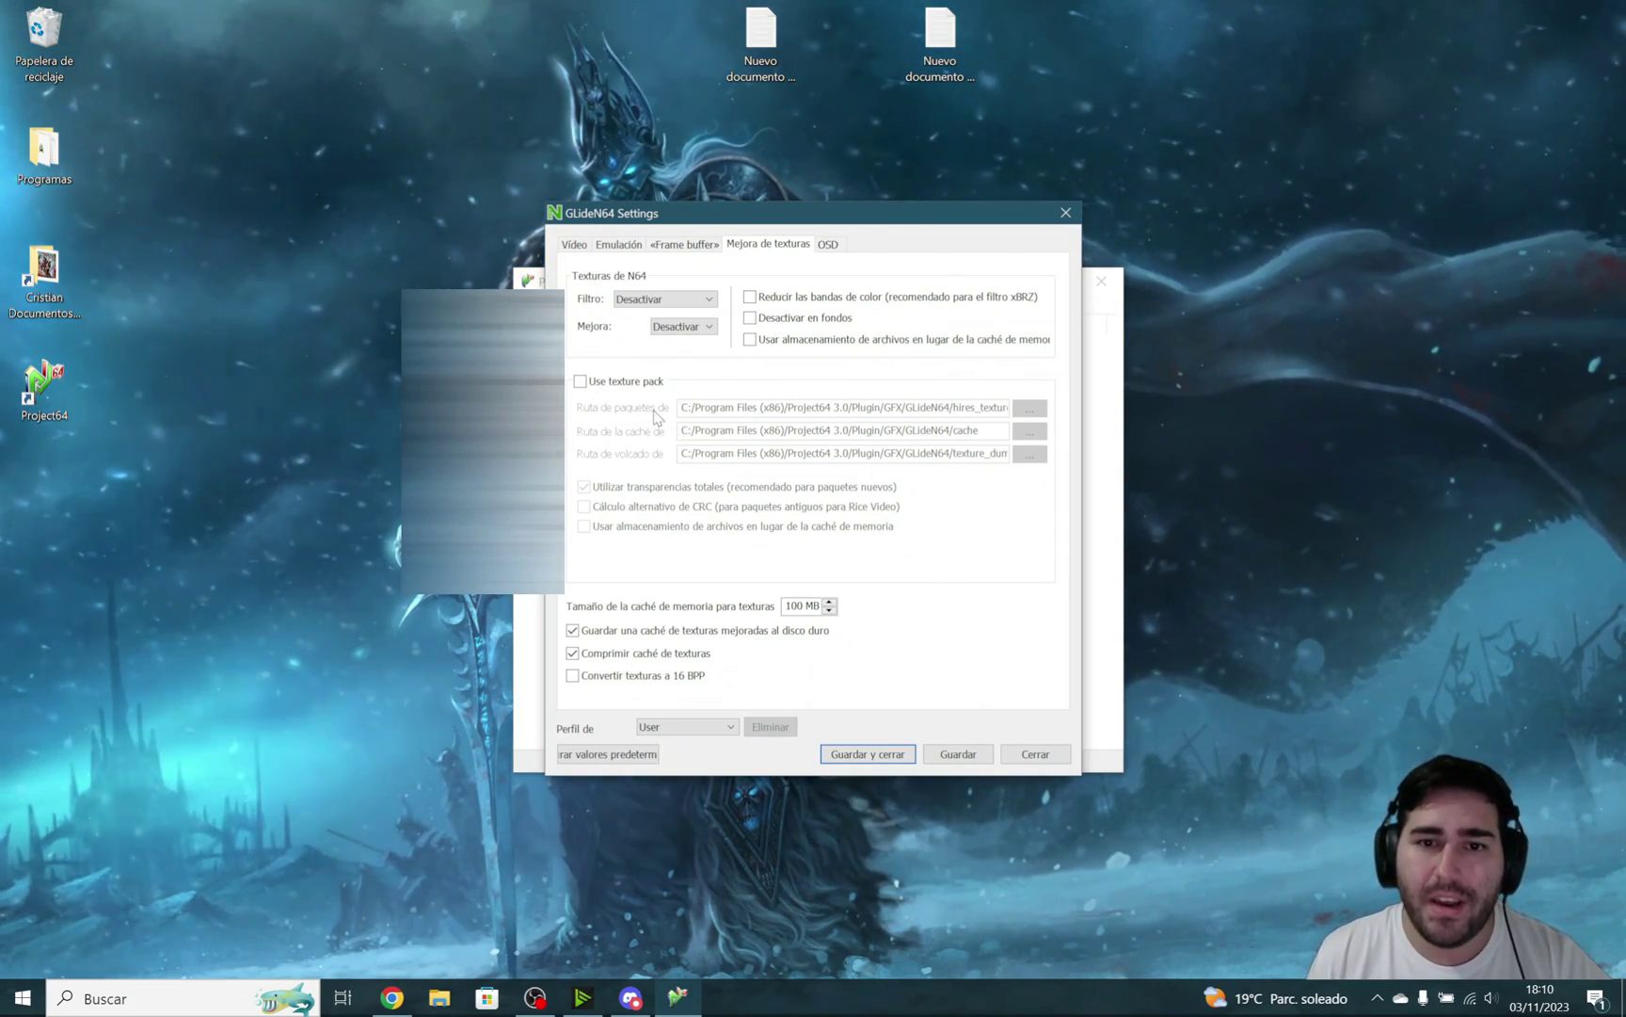
left_click(658, 299)
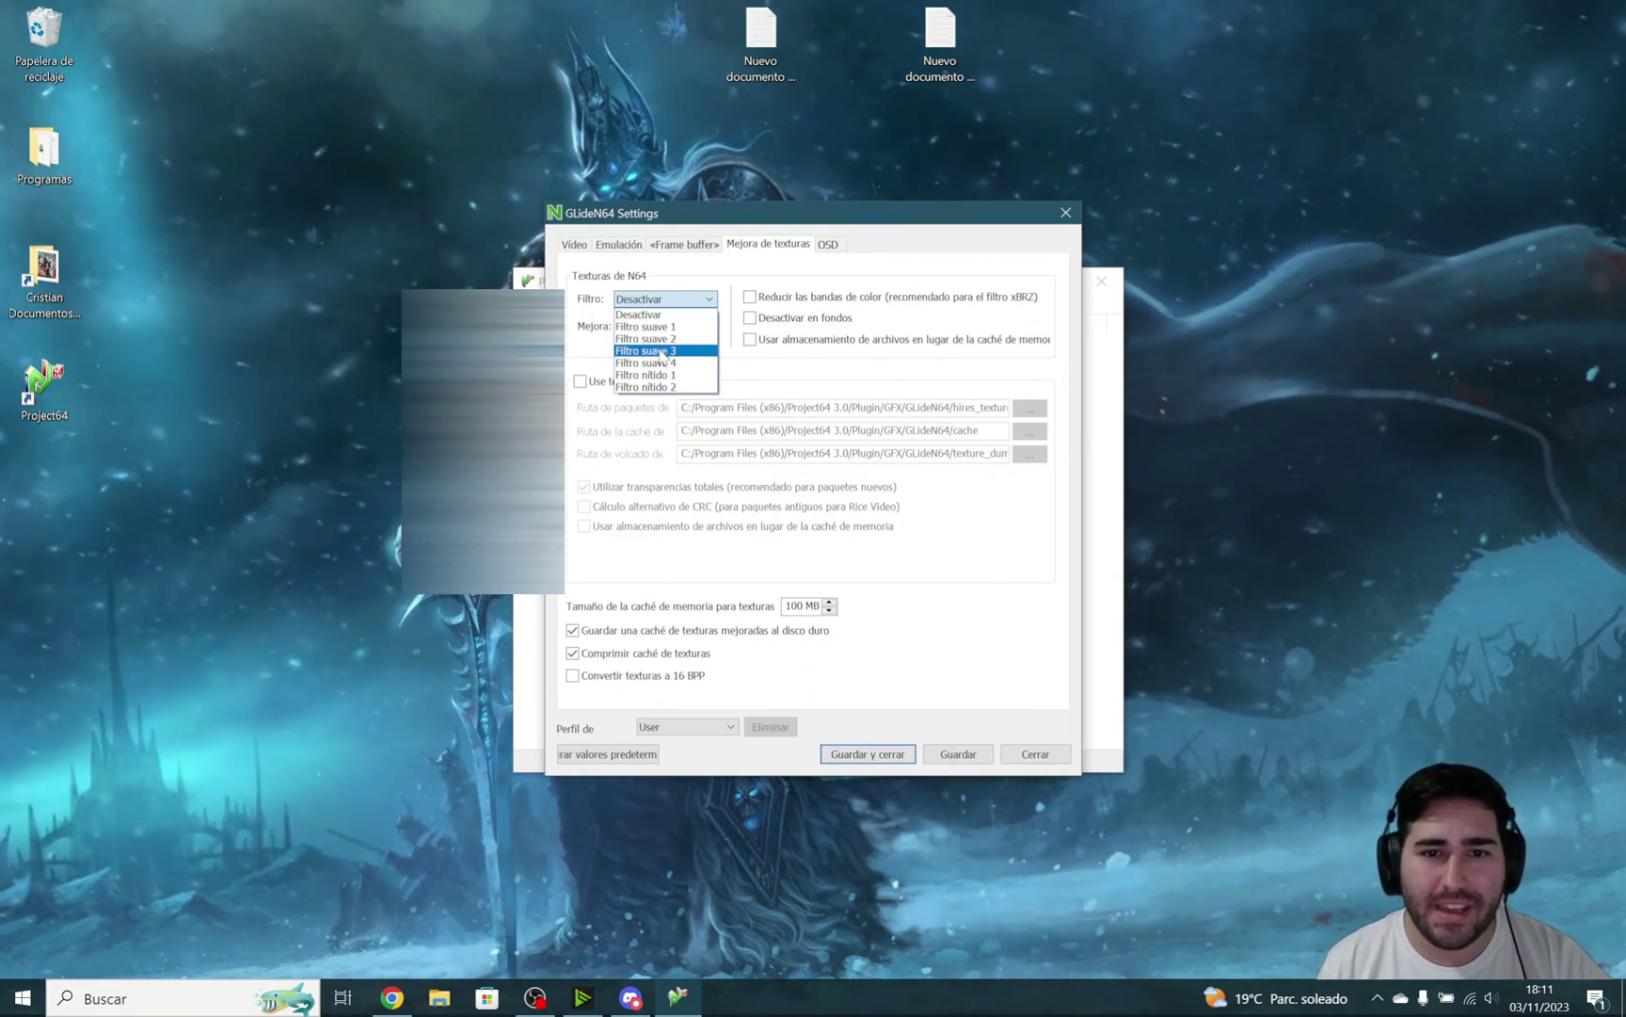
left_click(672, 296)
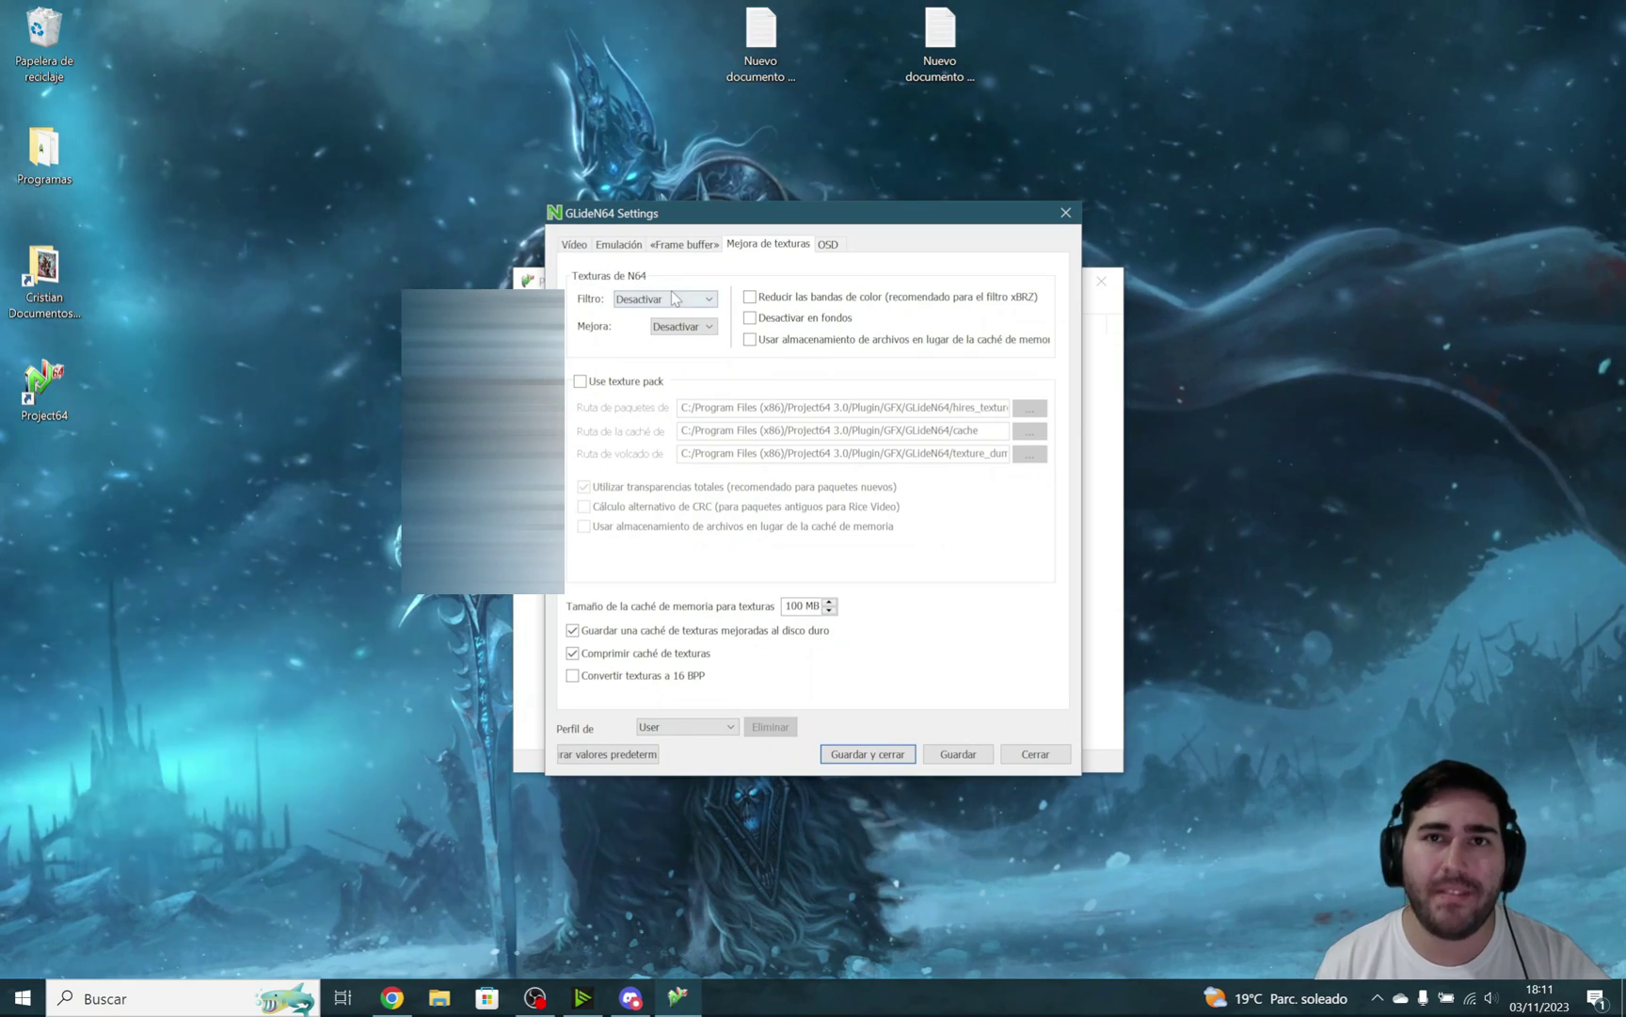
left_click(669, 299)
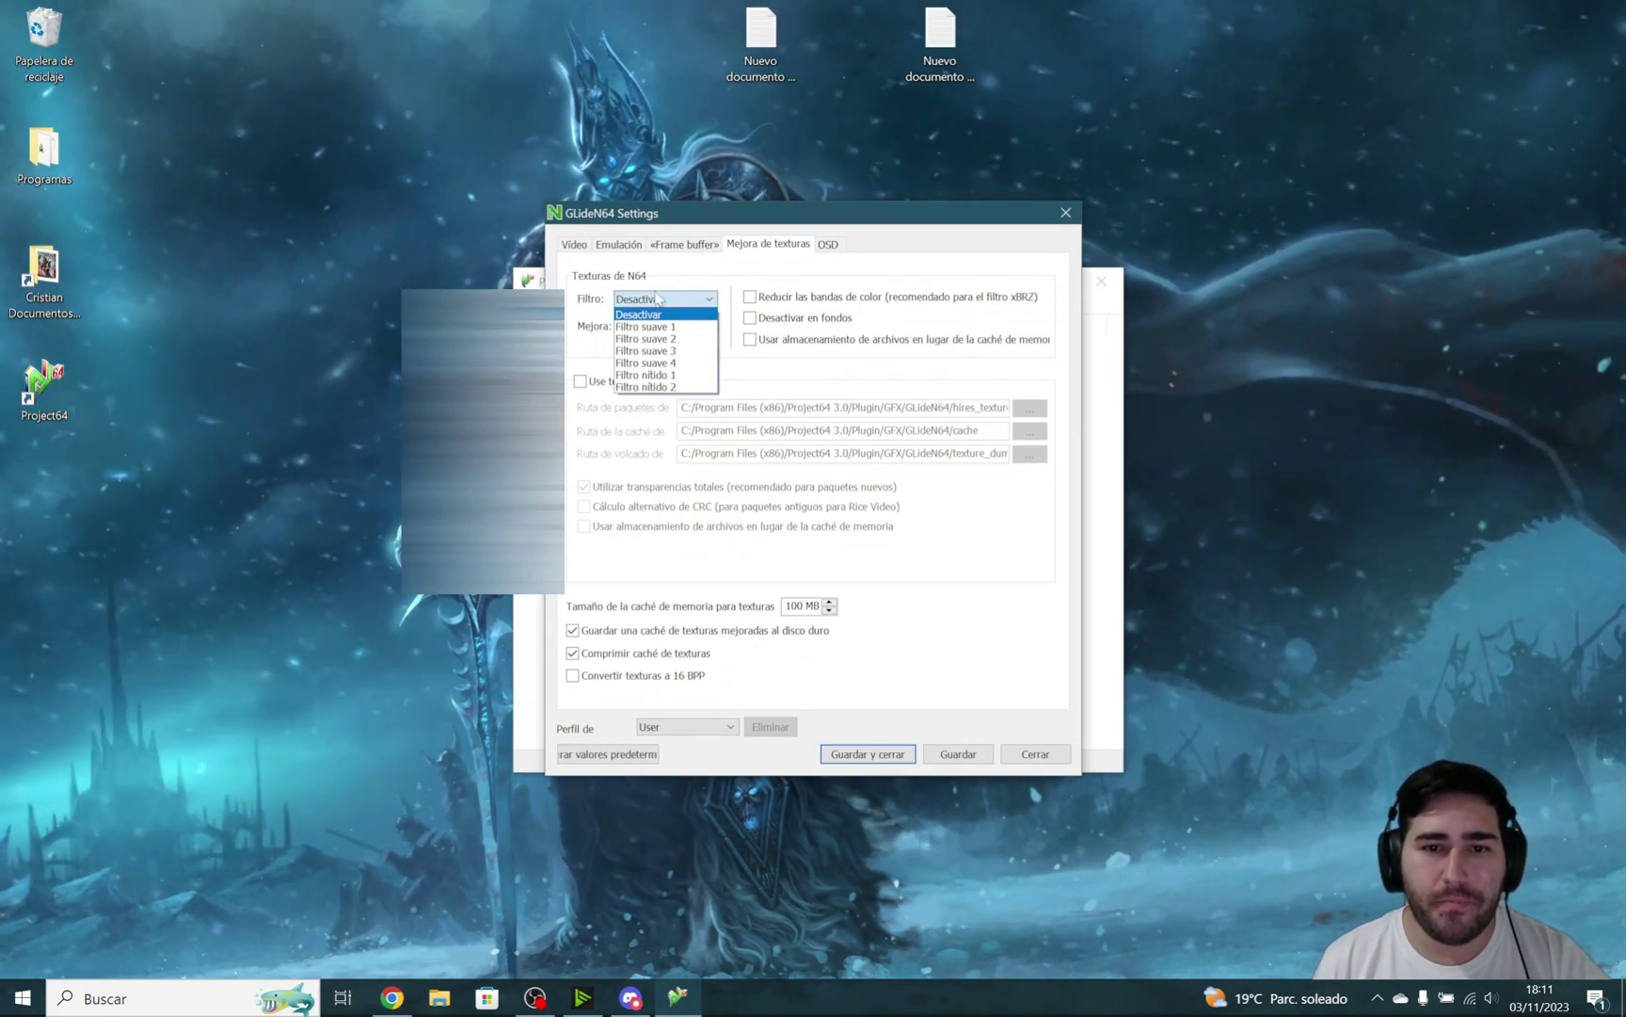
left_click(678, 314)
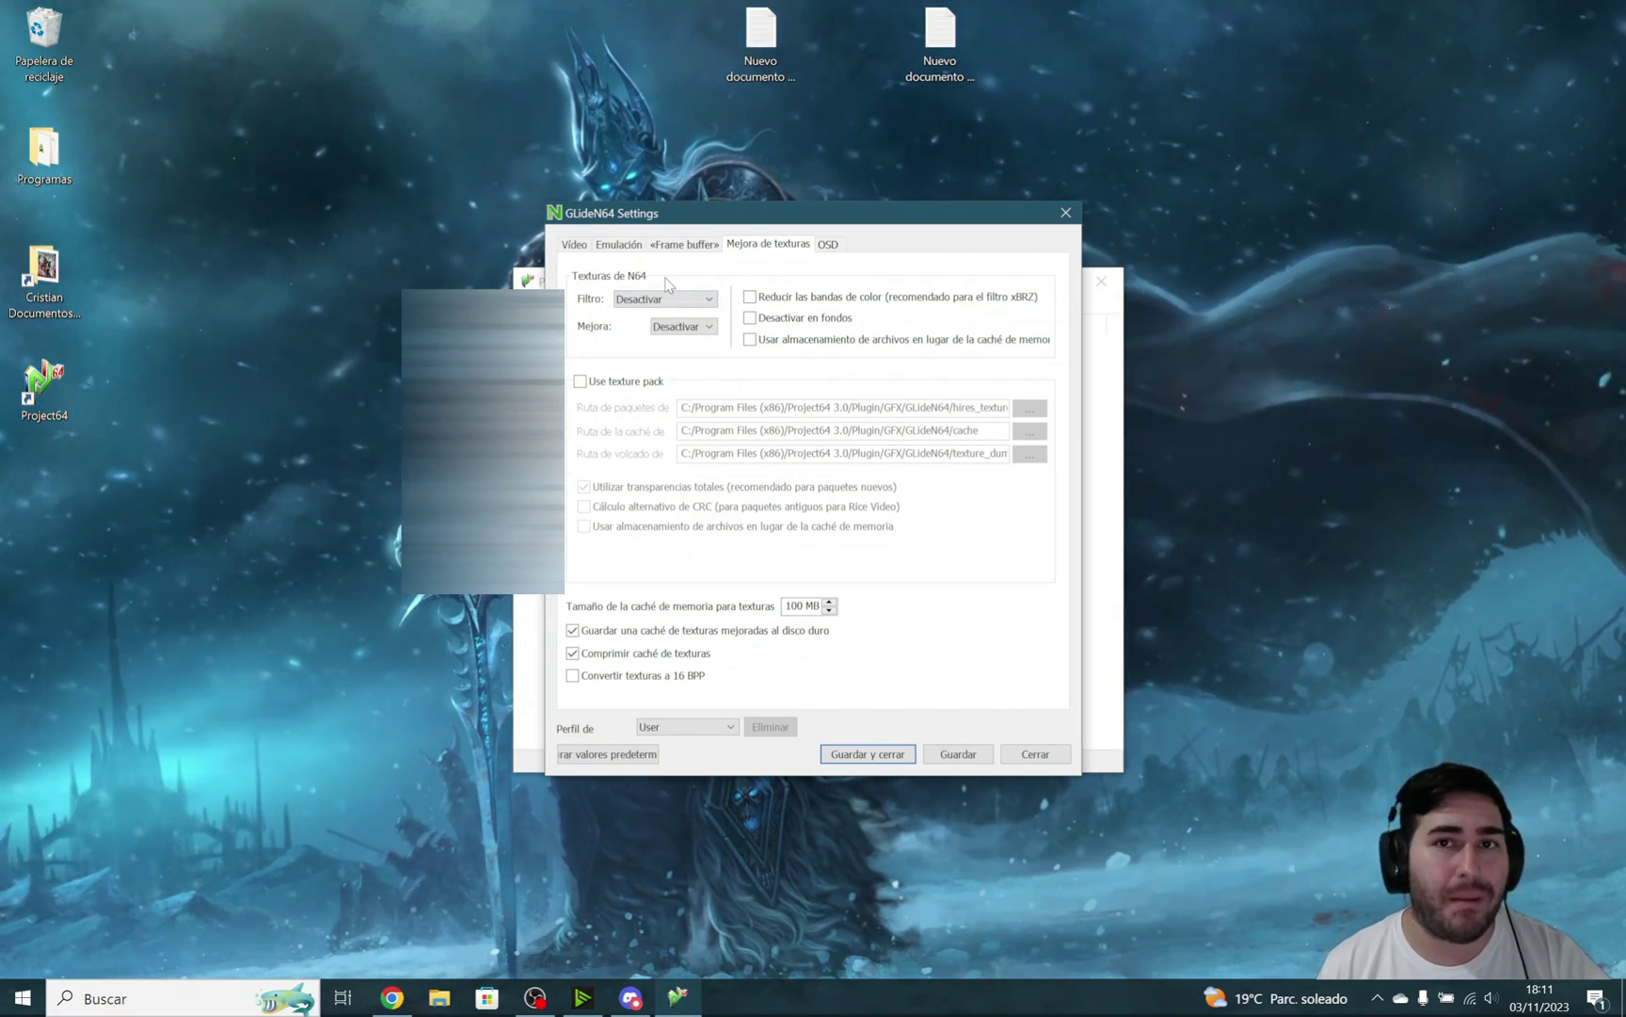
left_click(665, 298)
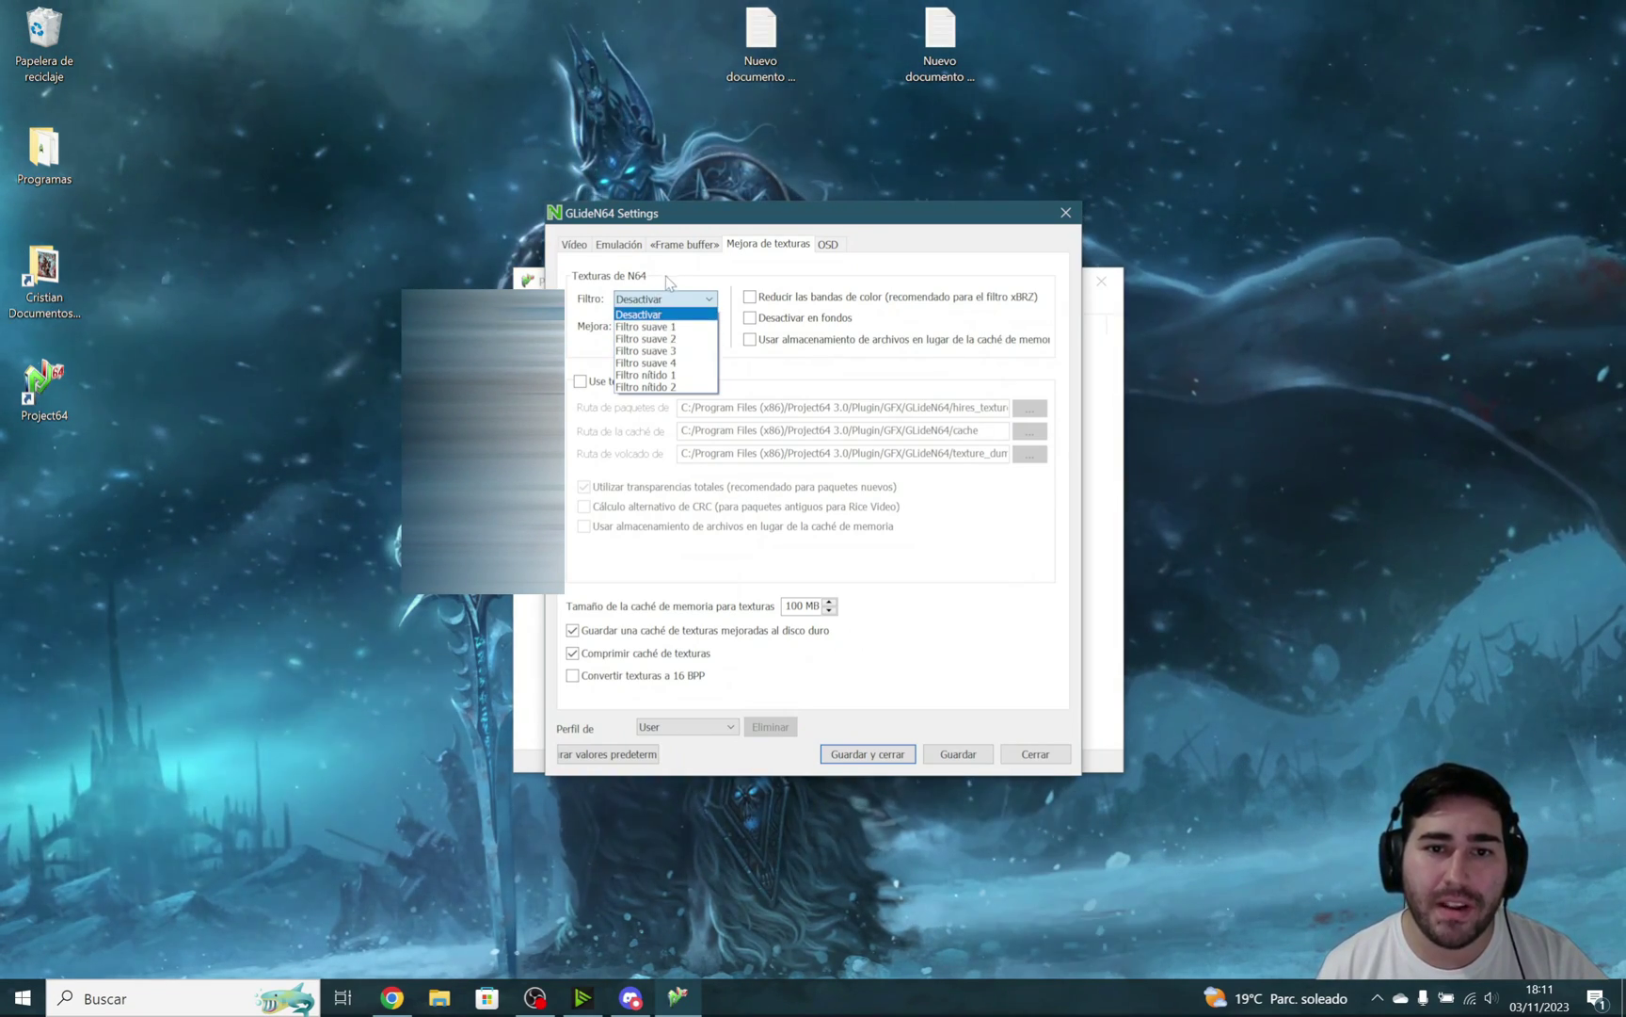
left_click(677, 326)
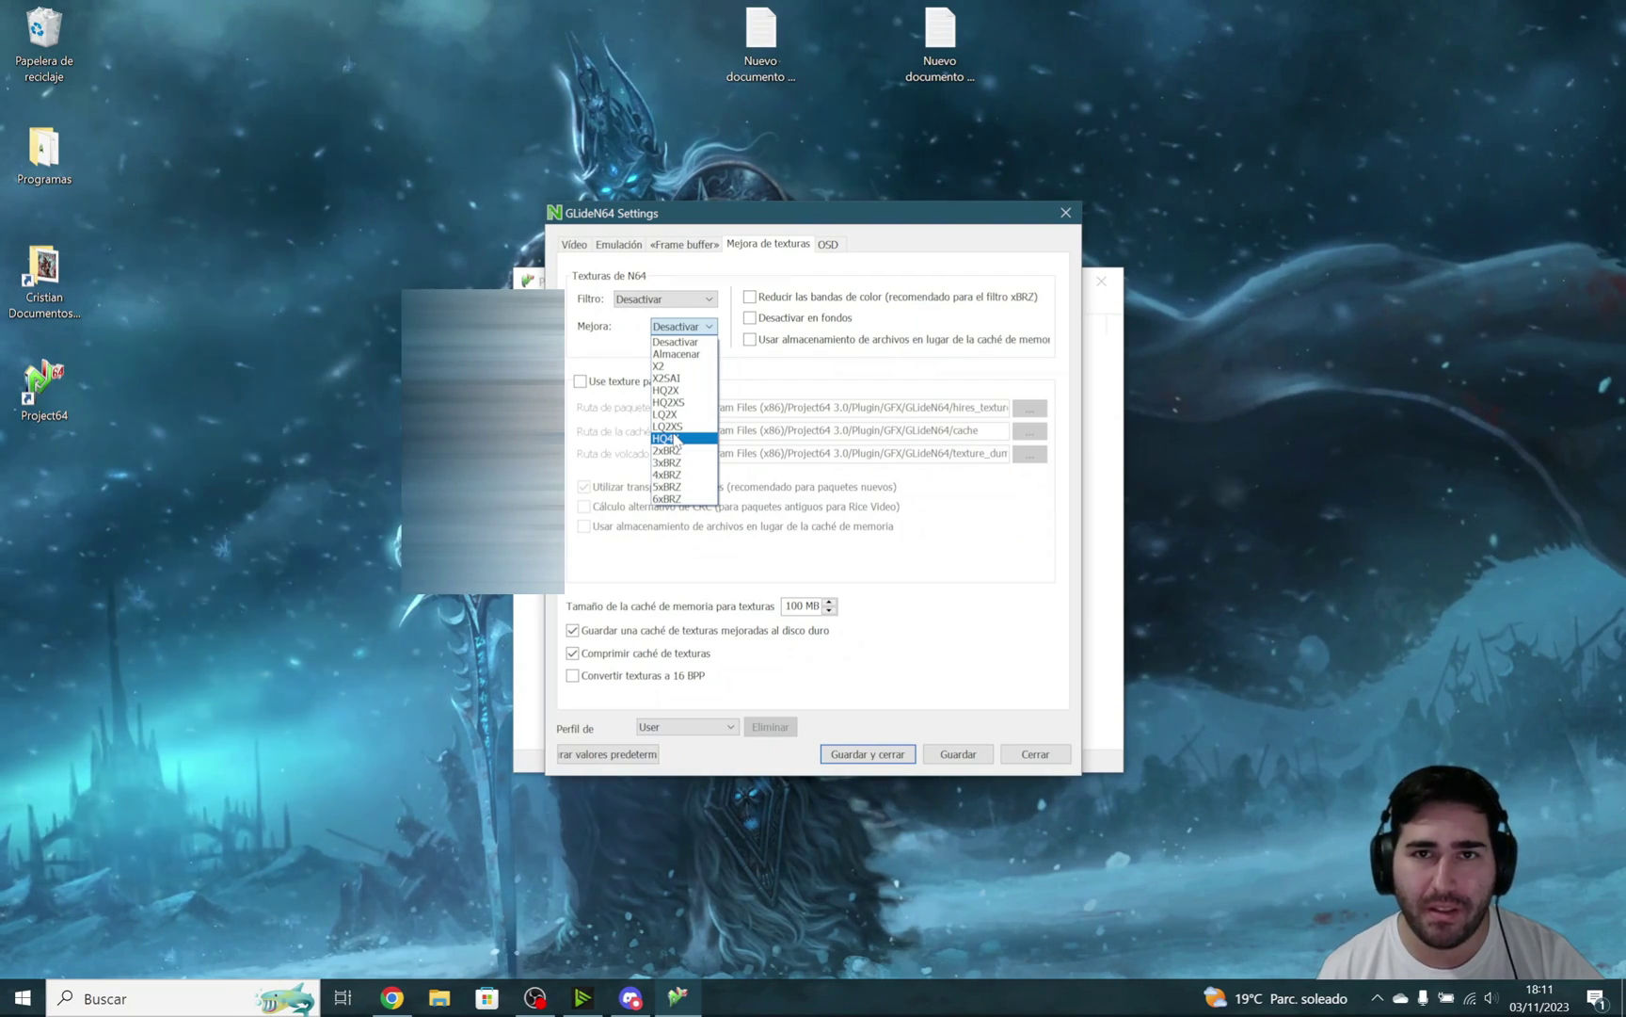
left_click(690, 343)
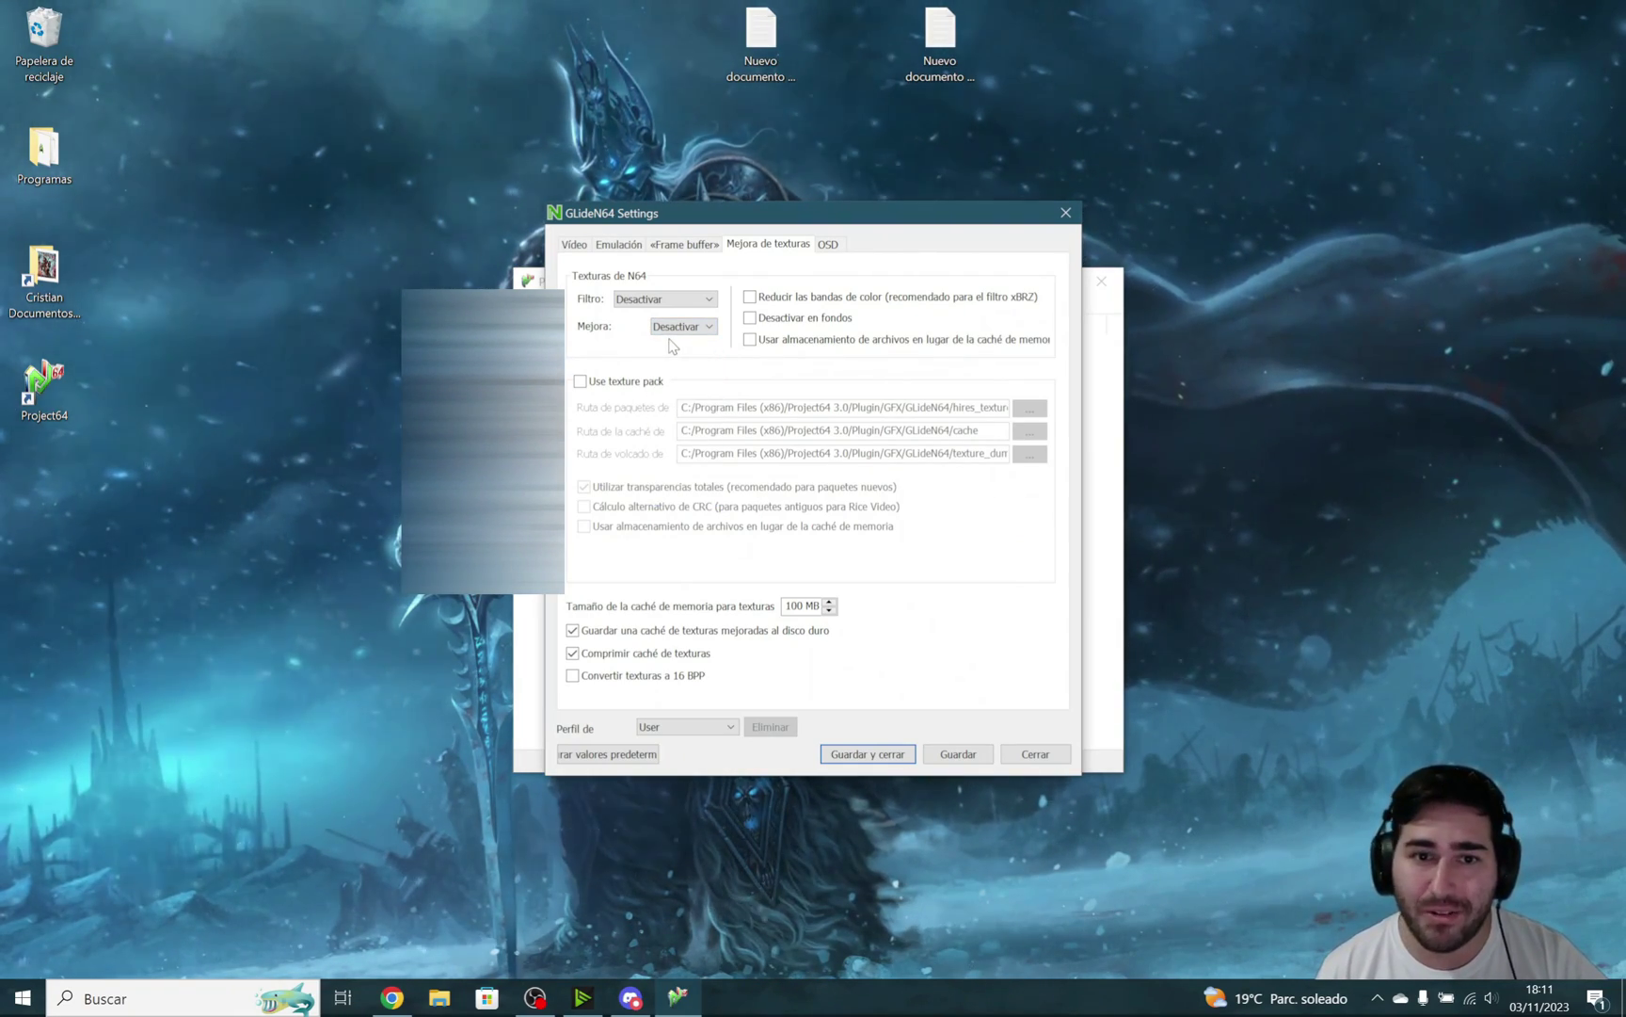
left_click(683, 330)
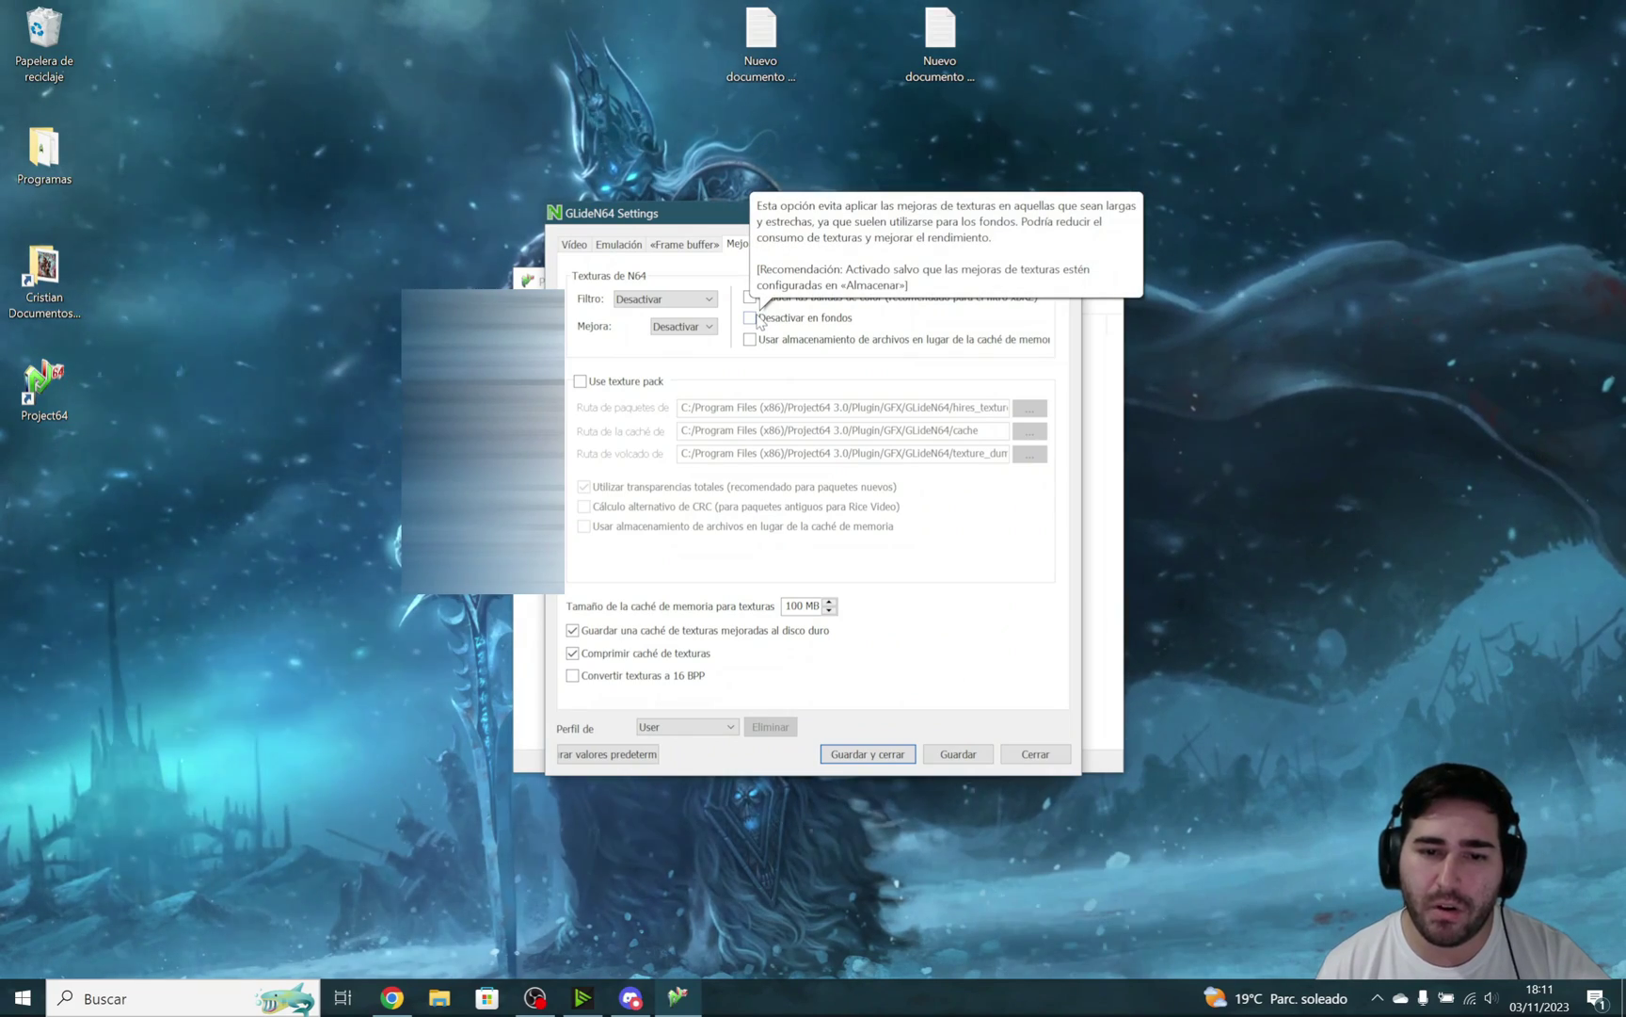
Look over the on-screen display (OSD) settings, then save the GLideN64 configuration and close it
left_click(826, 247)
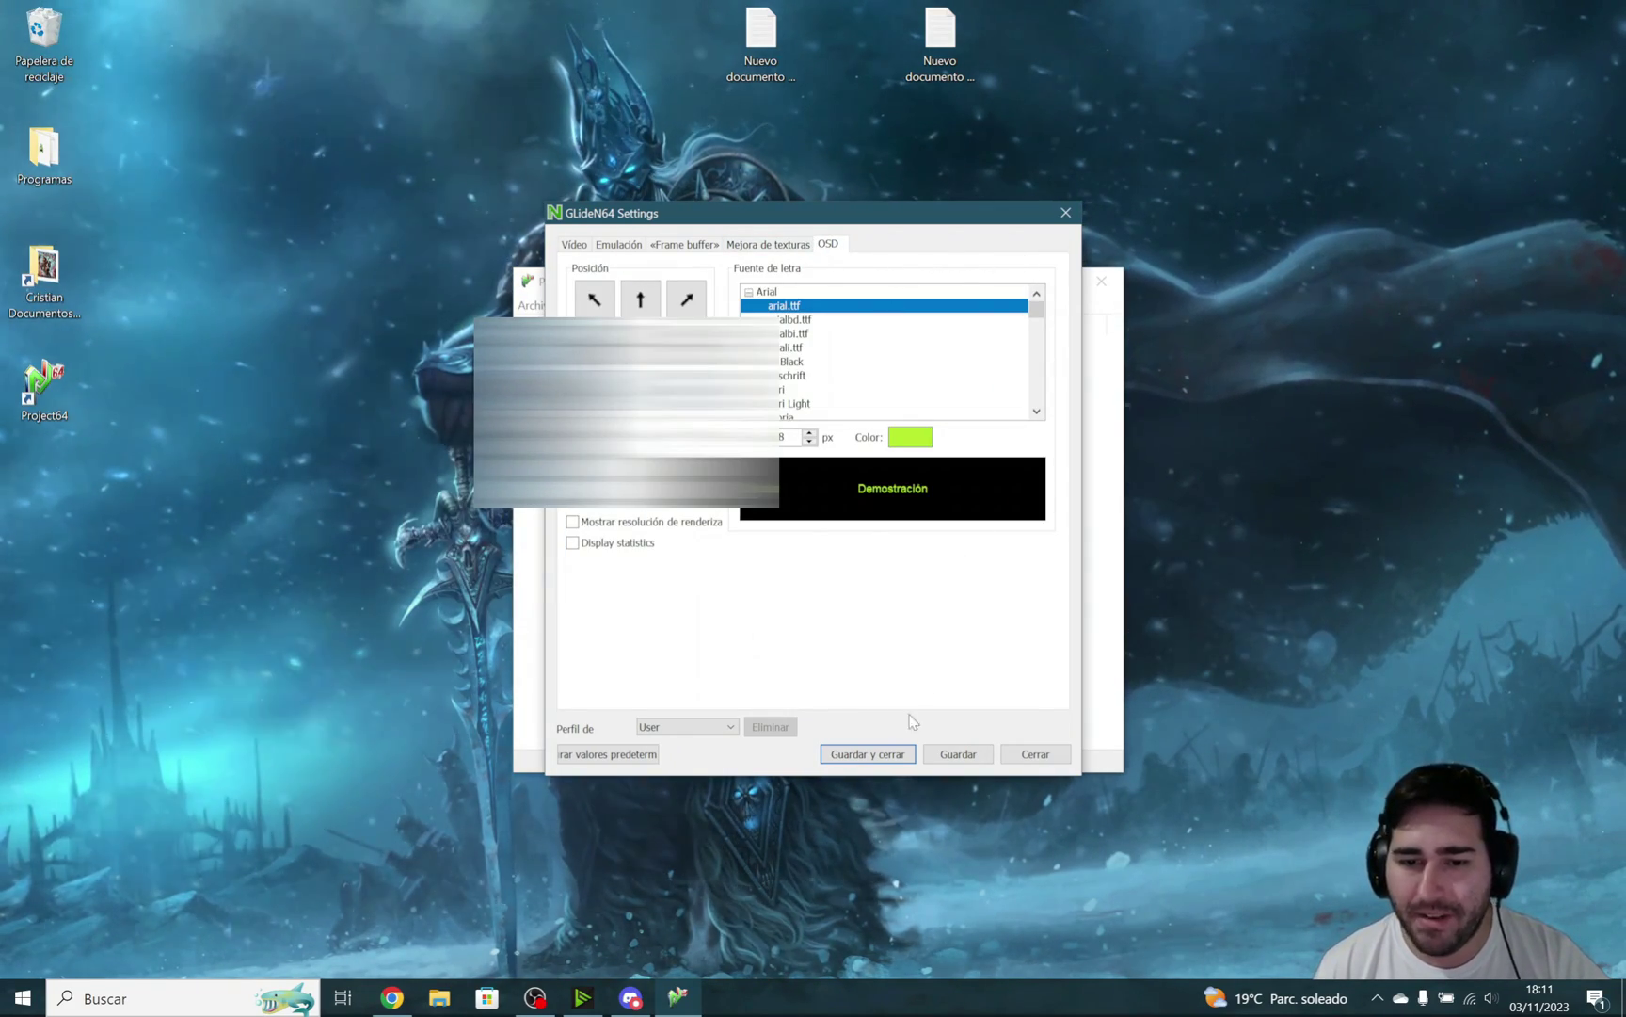
left_click(874, 758)
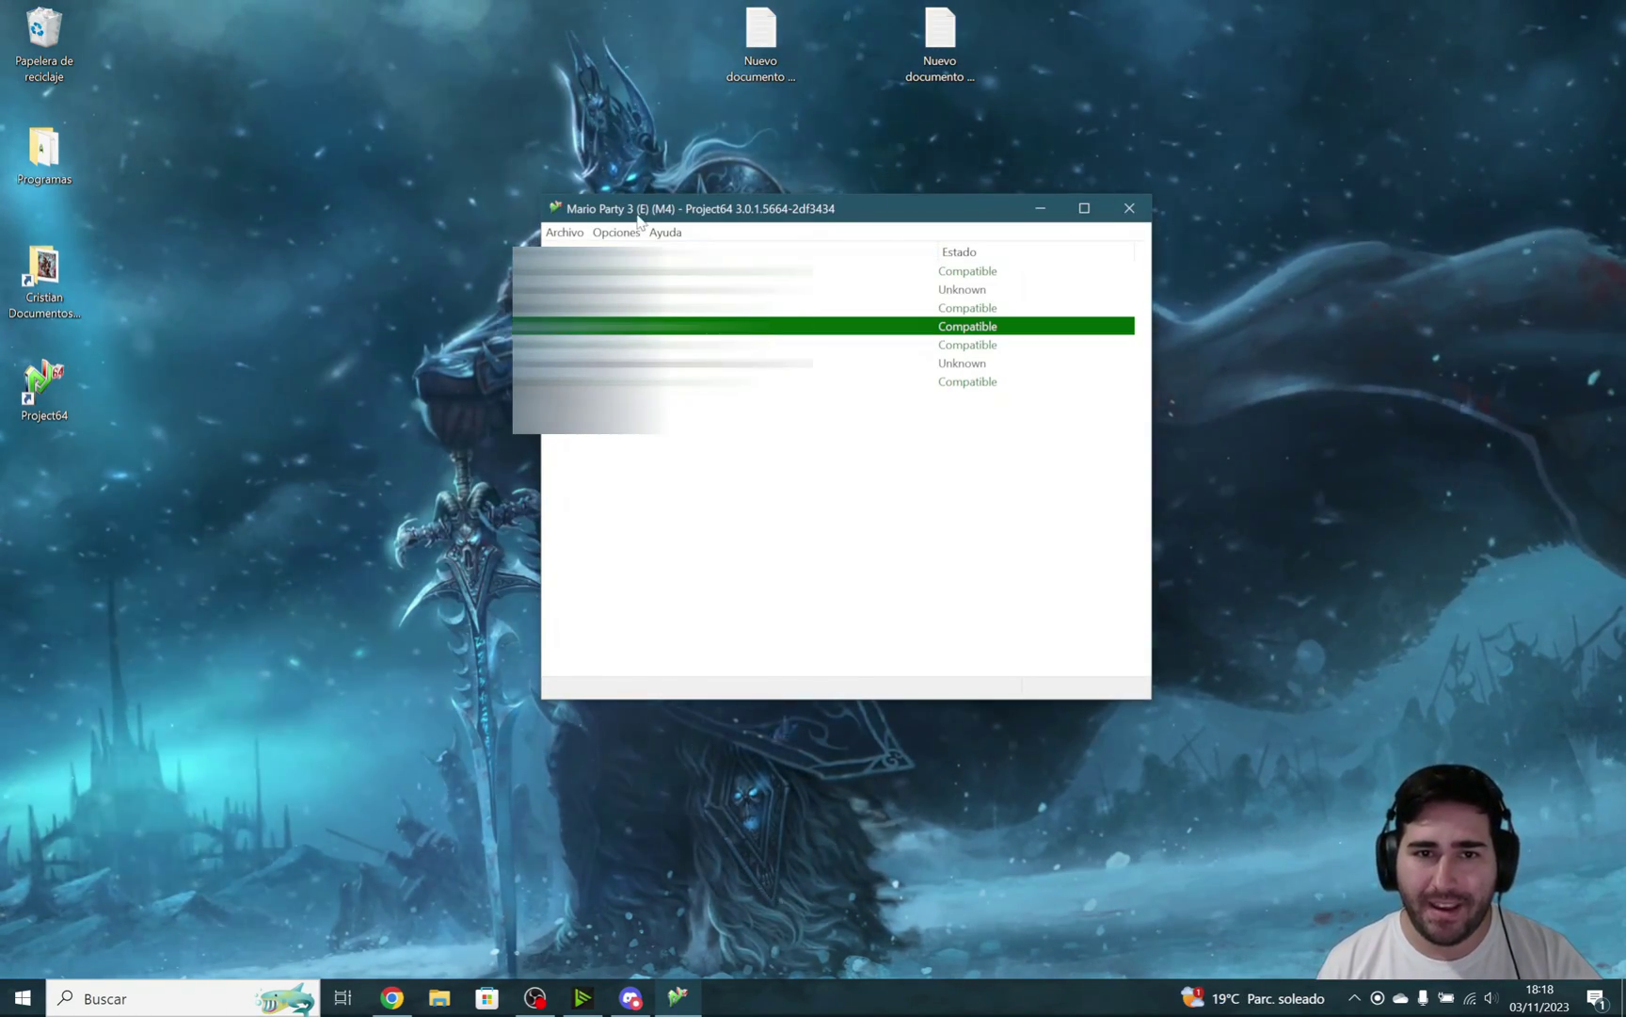
key("Return")
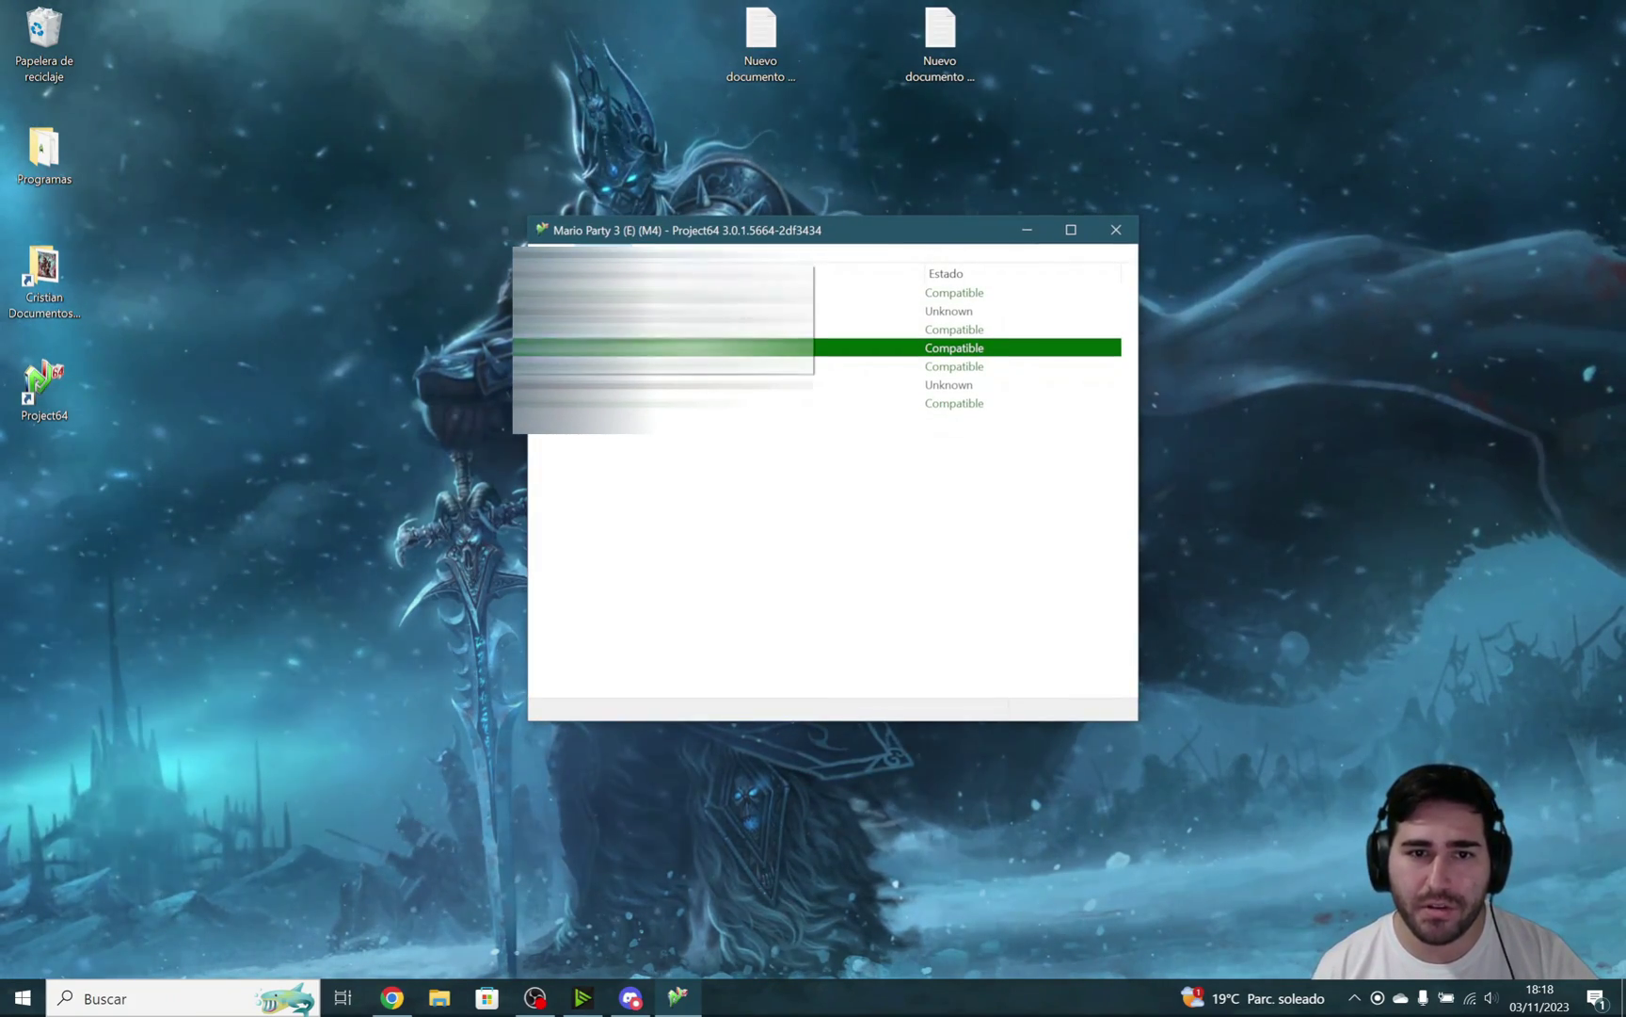
Change the video (graphics) plugin to Project64 Video Plugin 3.0.1.5664 and save the settings
key("ctrl+t")
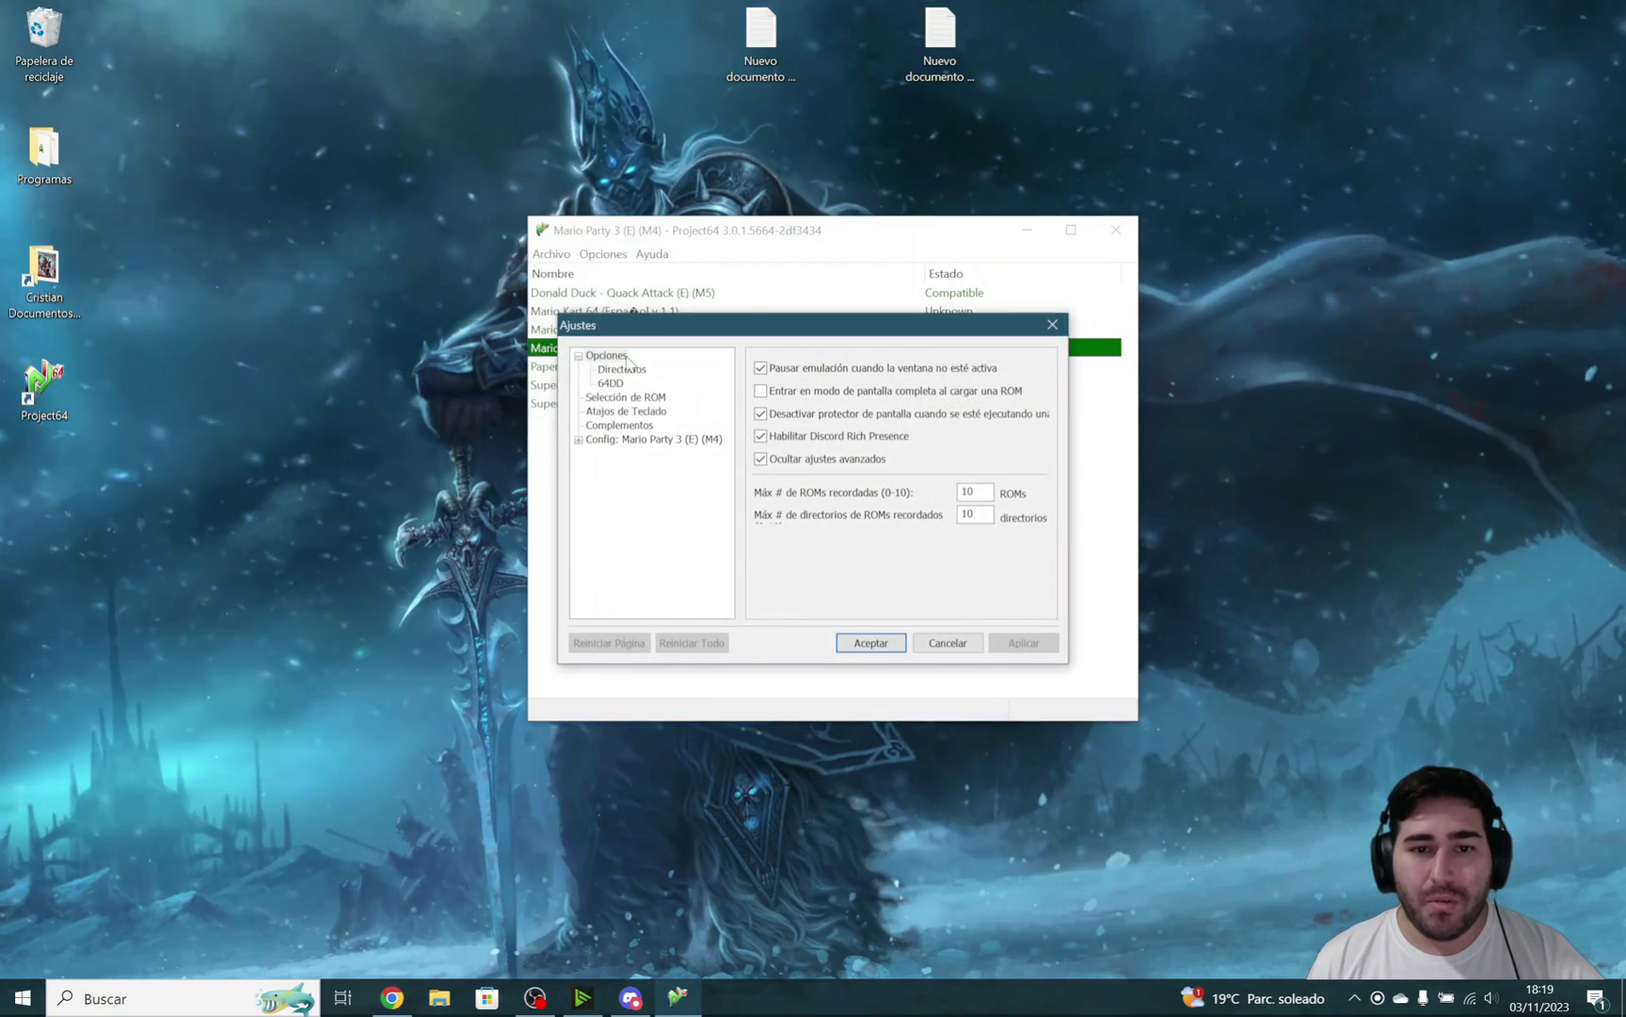
left_click(618, 425)
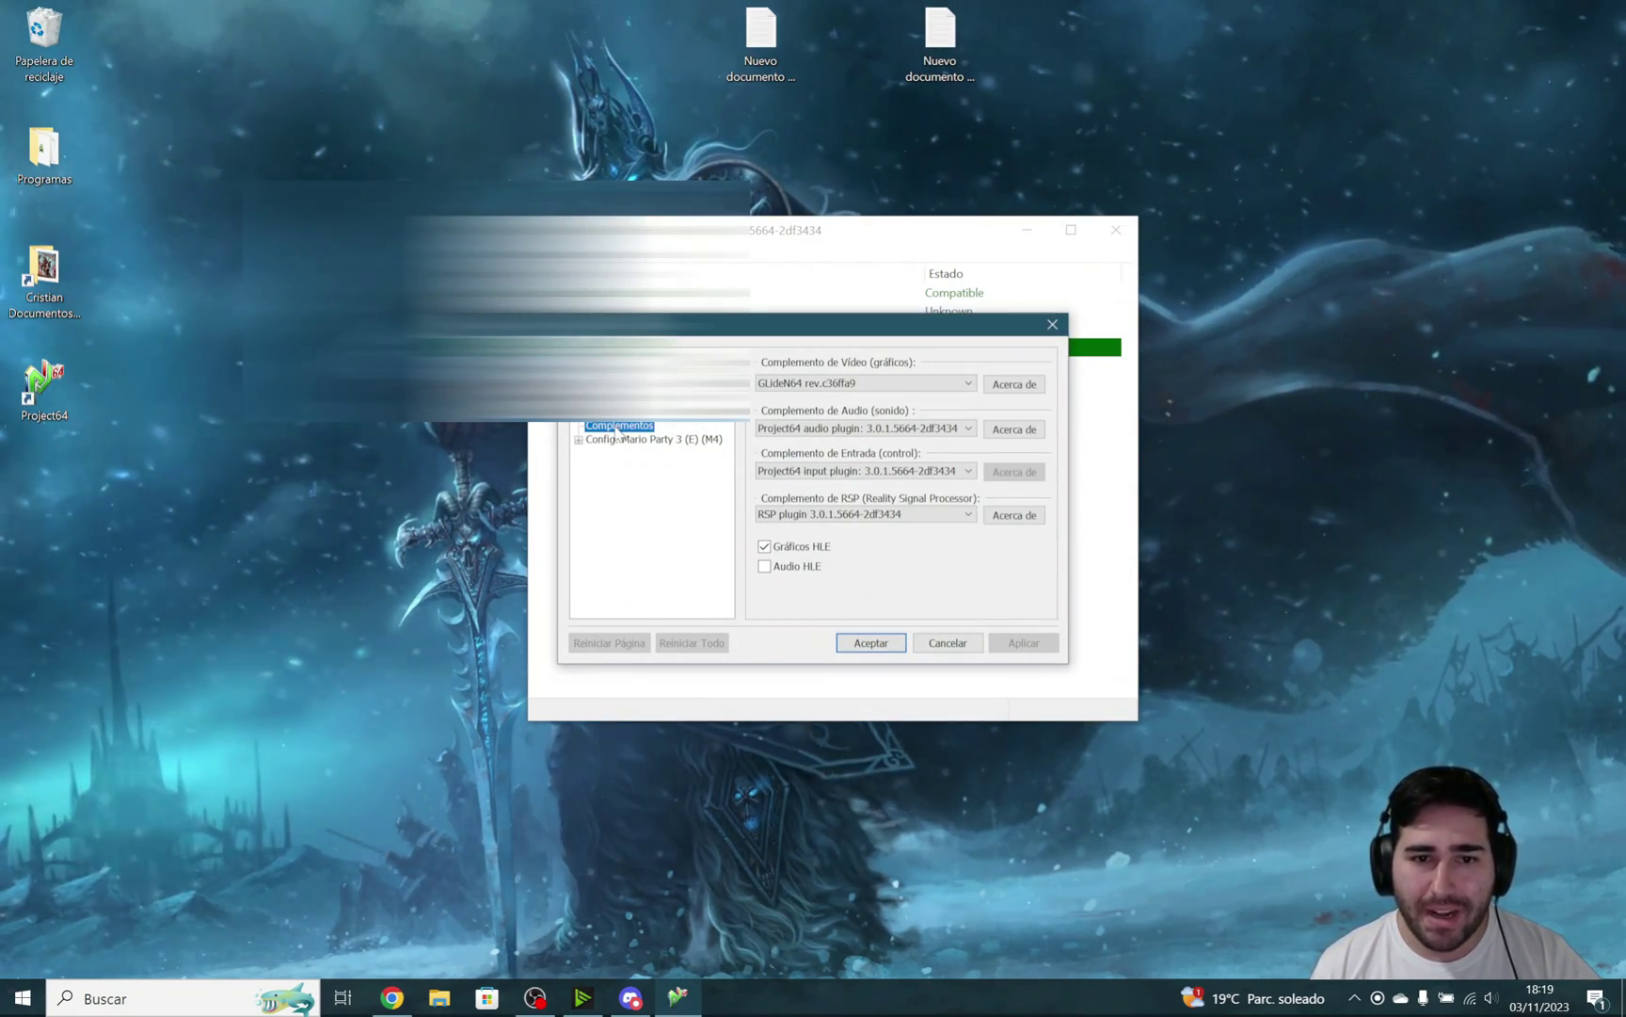
left_click(806, 383)
left_click(828, 423)
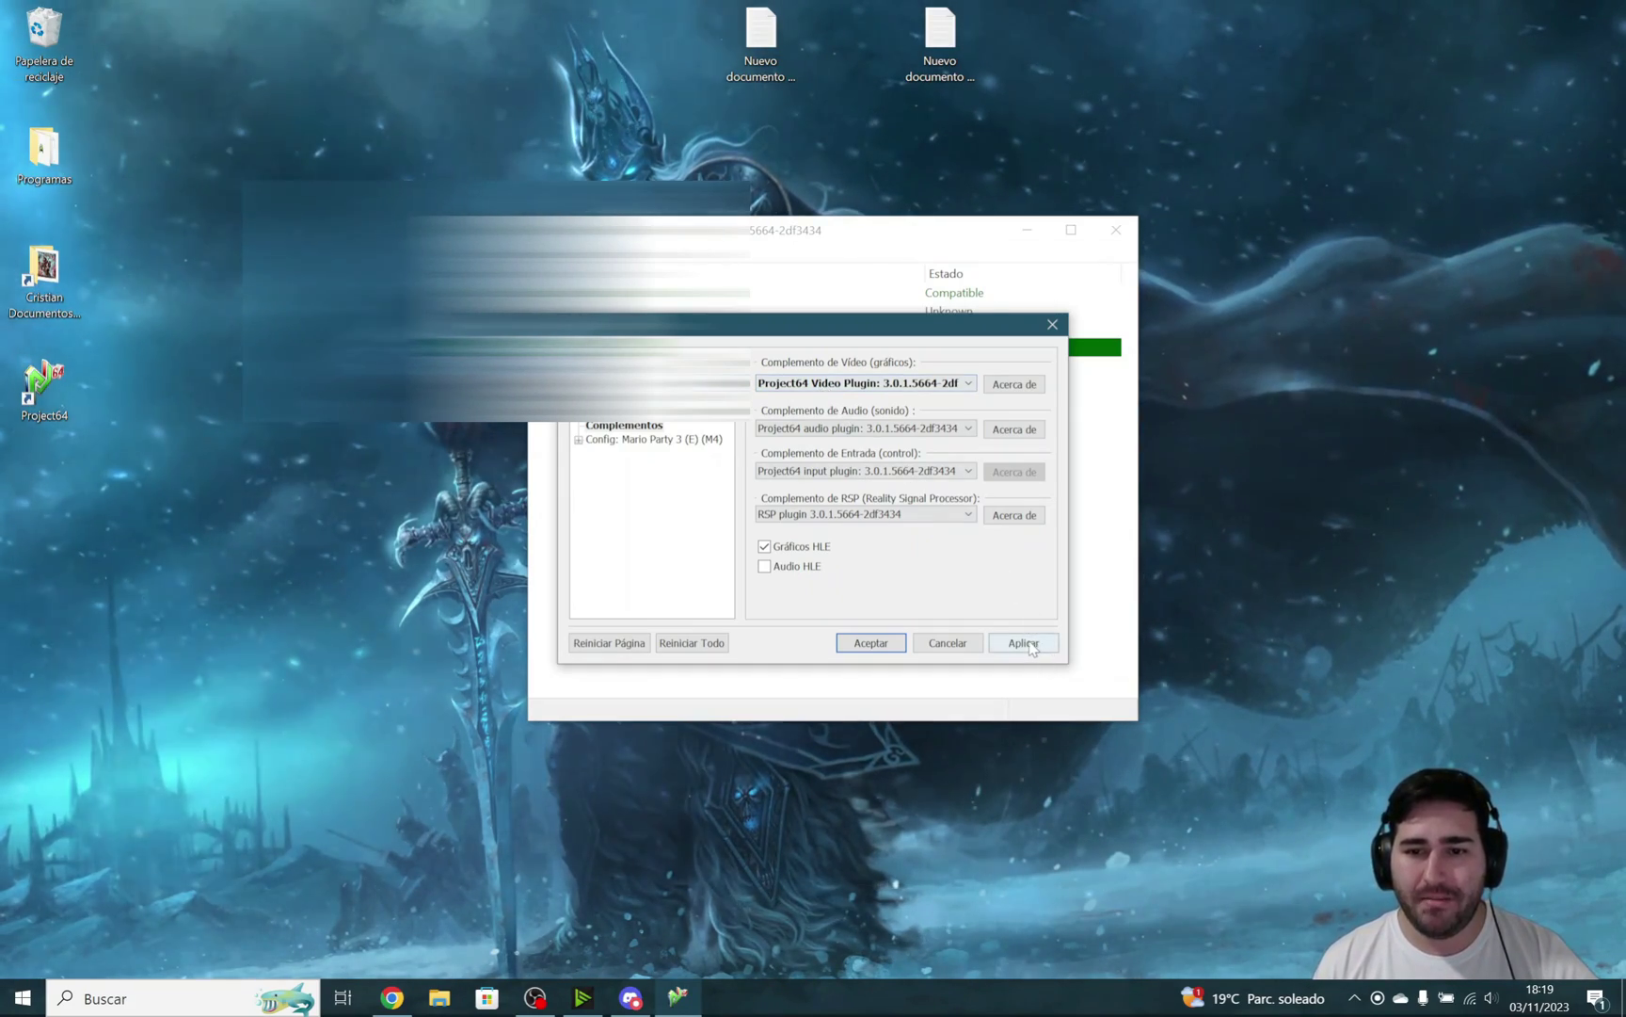
left_click(994, 646)
left_click(888, 643)
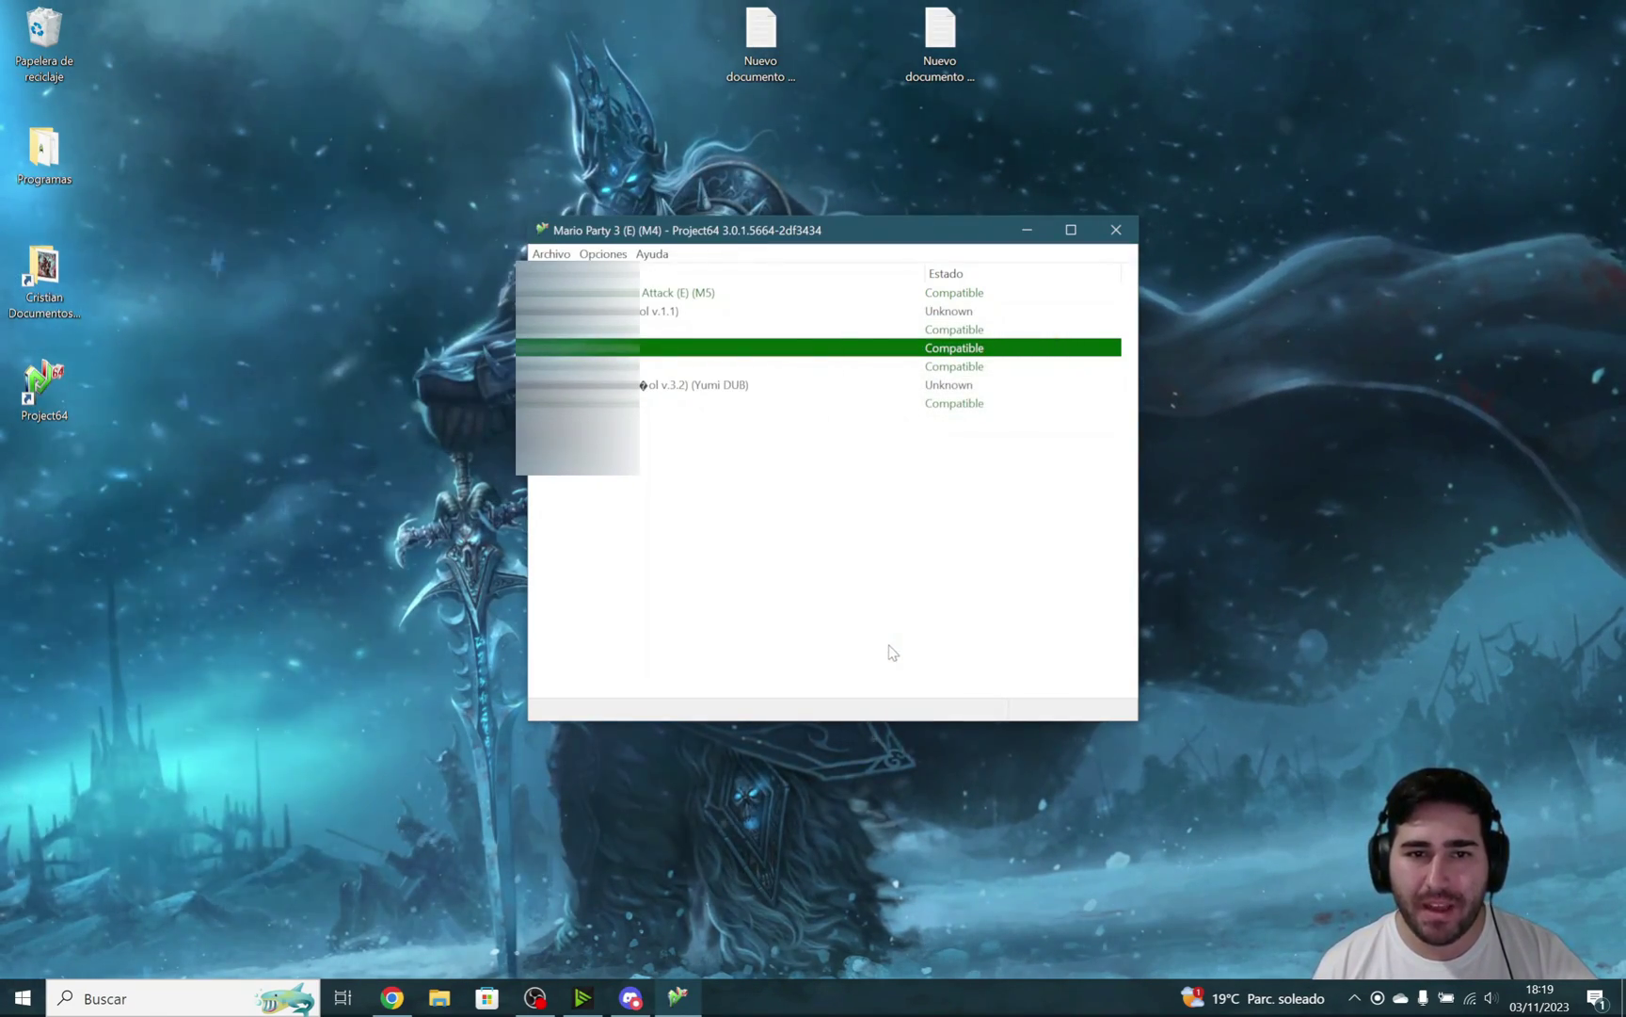
In the graphics configuration, disable Vertical sync and set the windowed resolution to 1920x1440
left_click(603, 253)
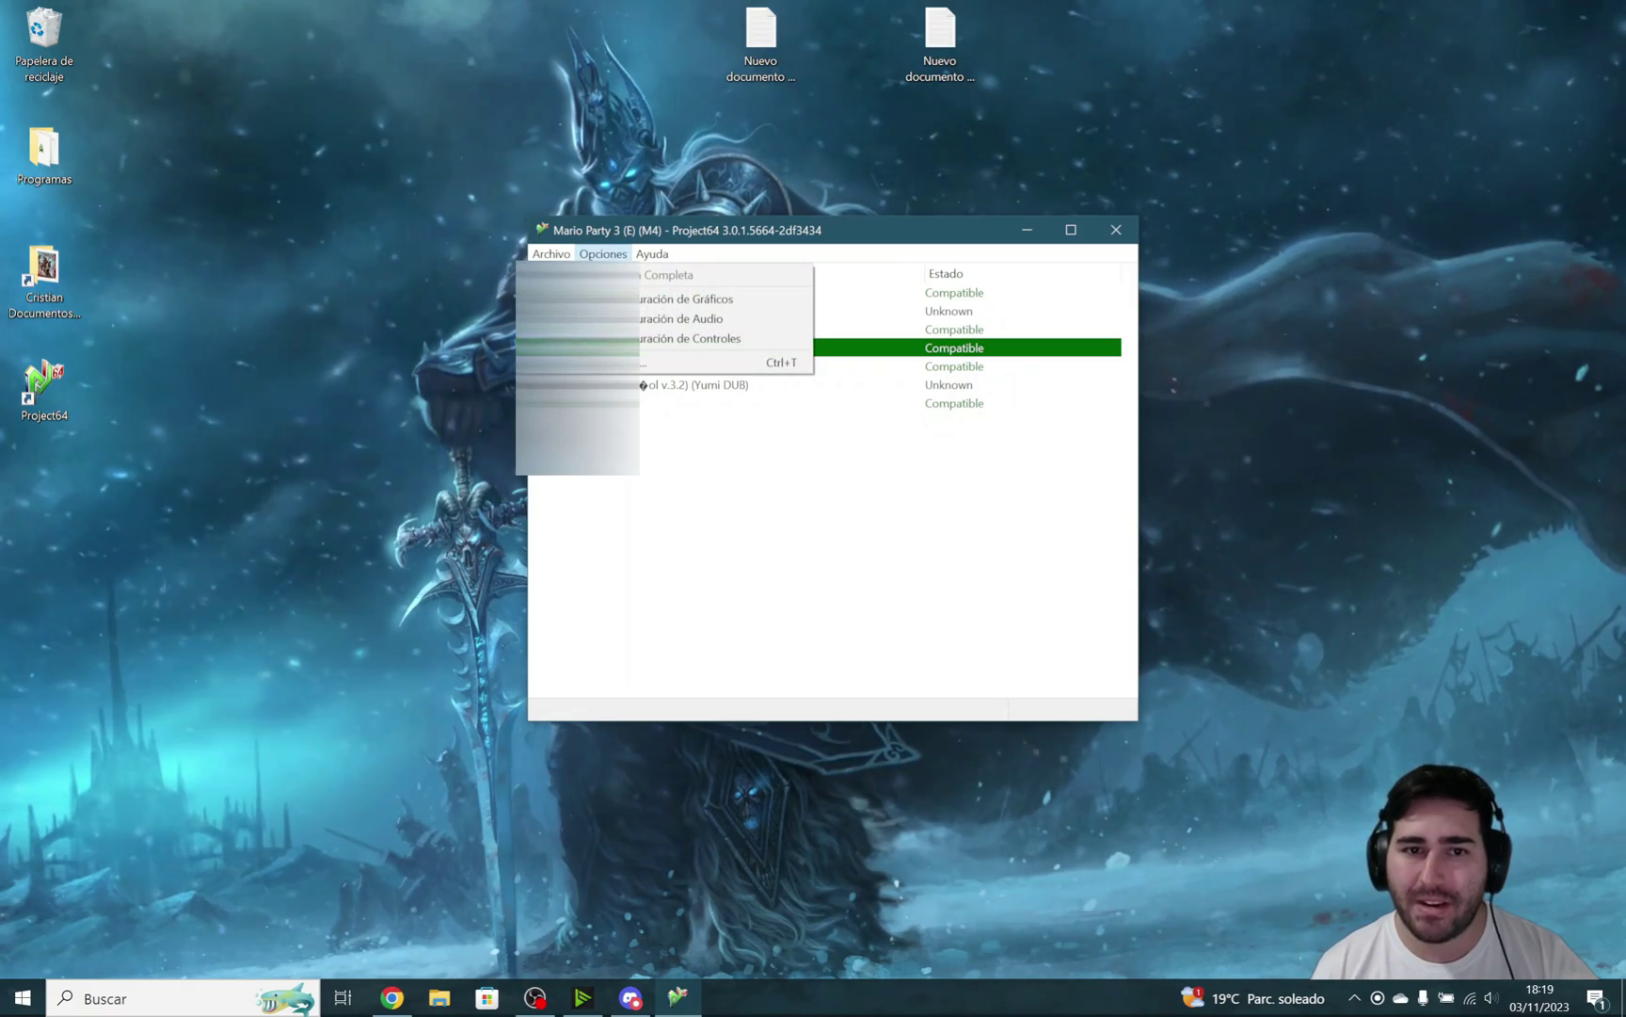
left_click(640, 299)
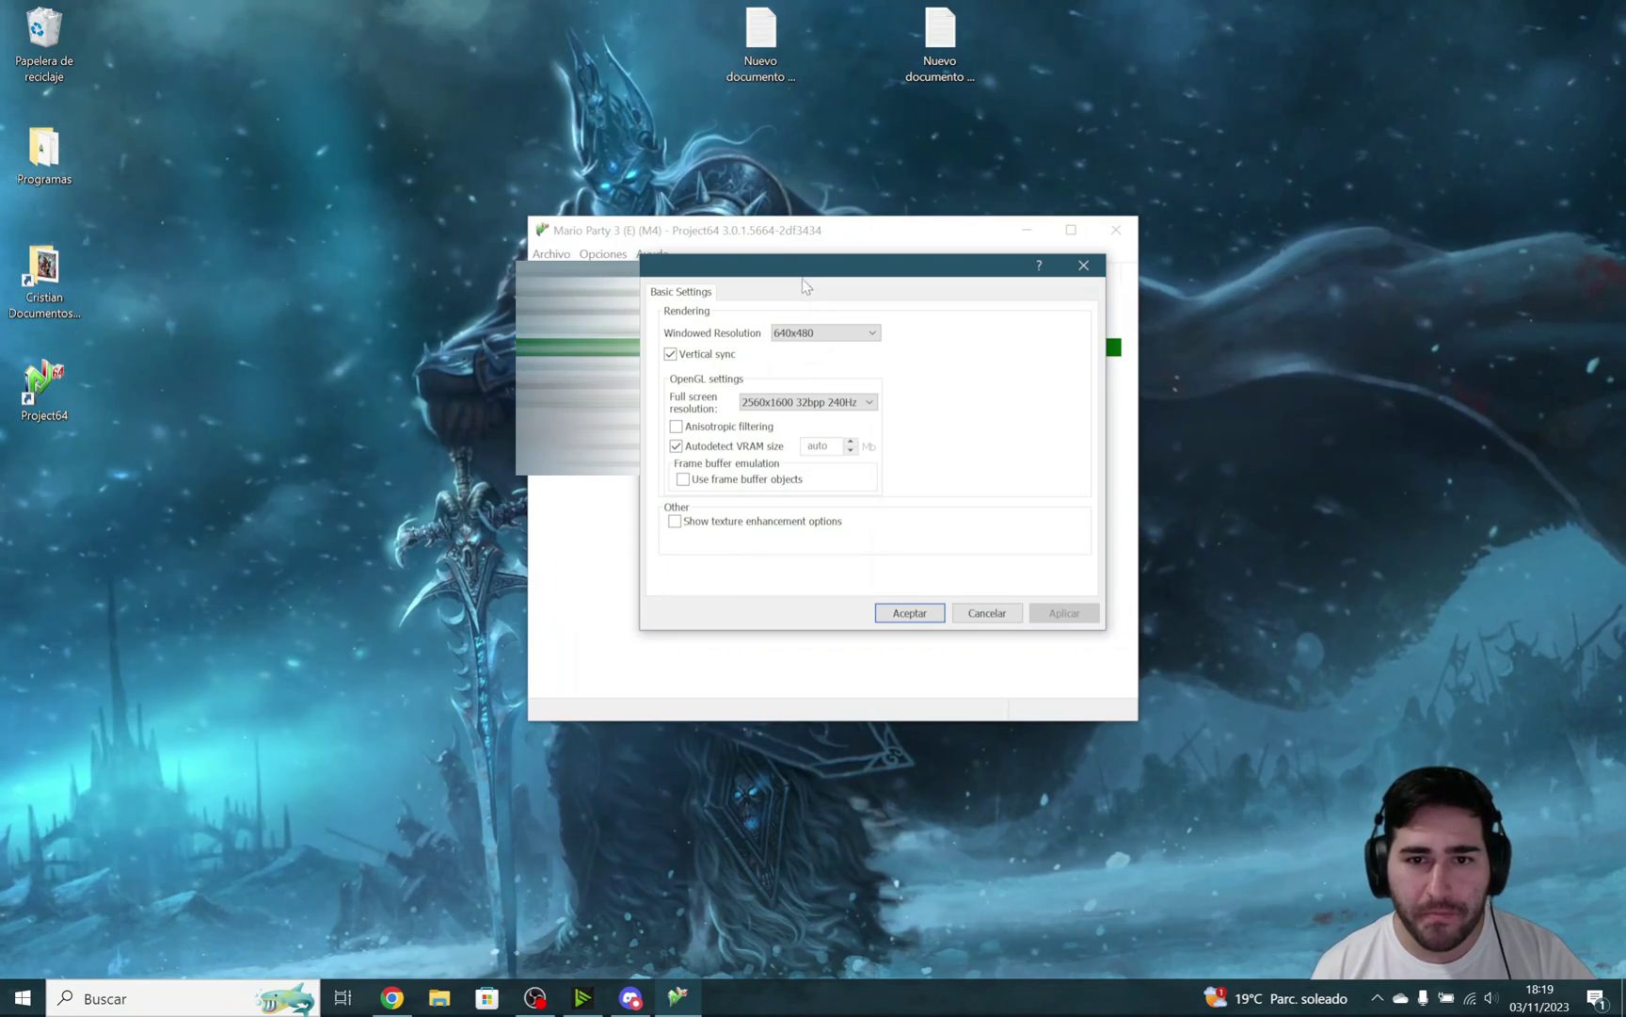
mouse_move(797, 359)
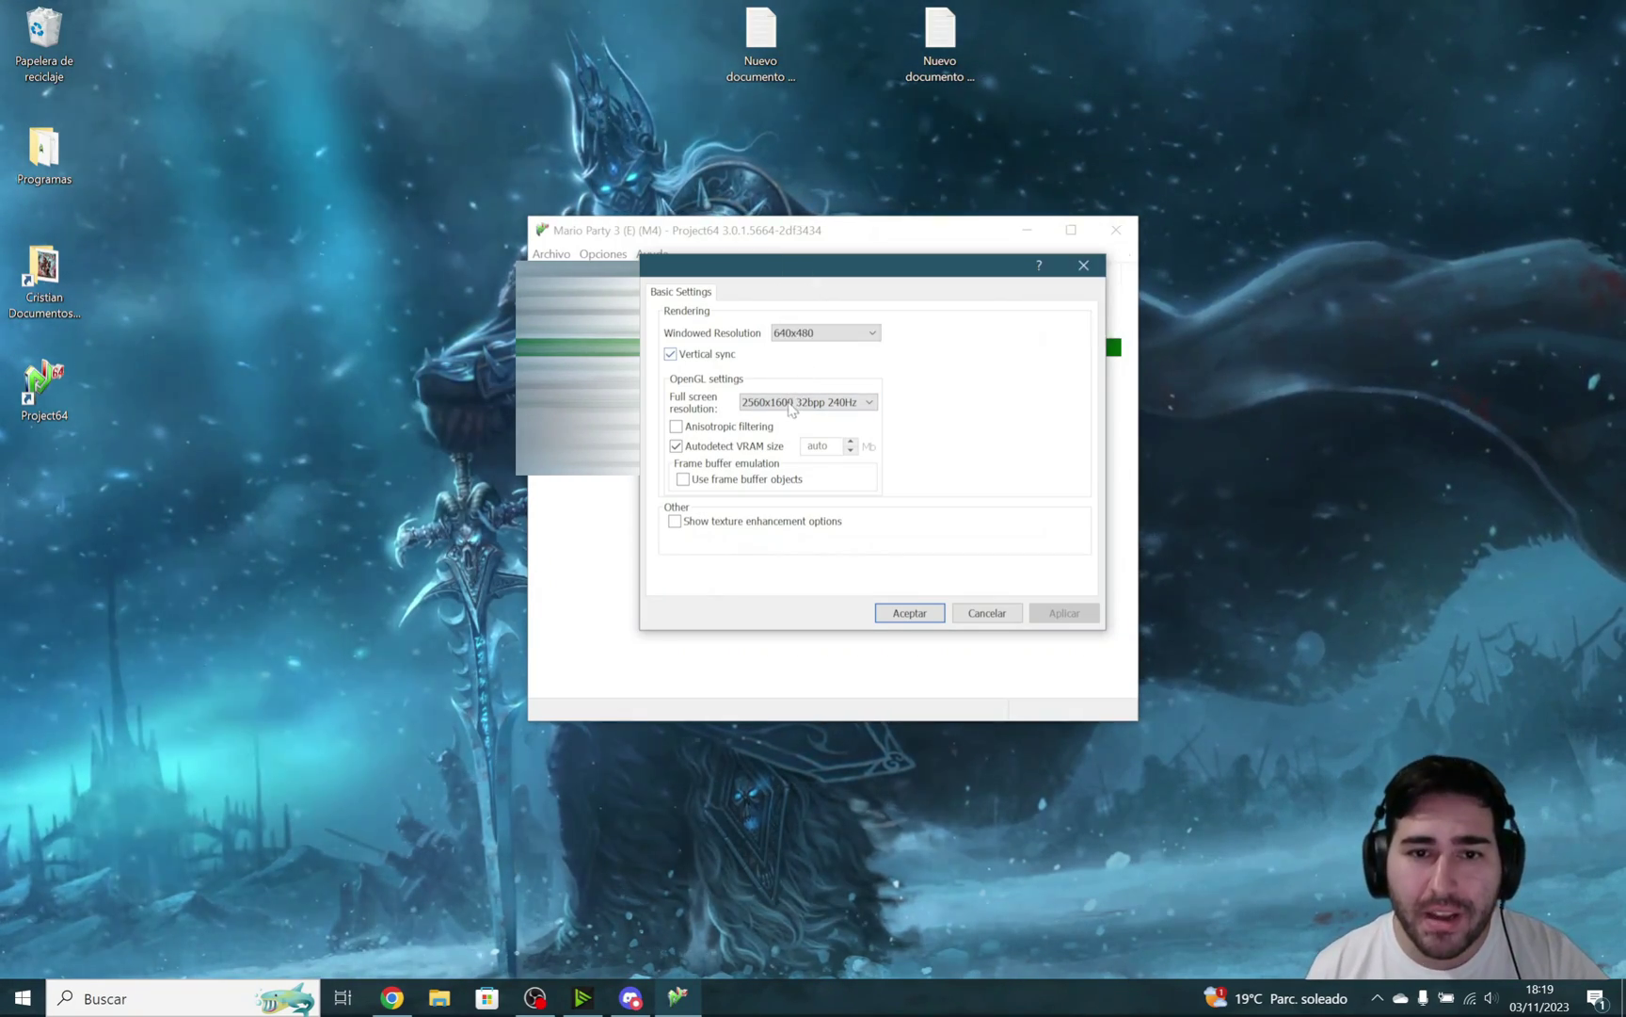
left_click(672, 355)
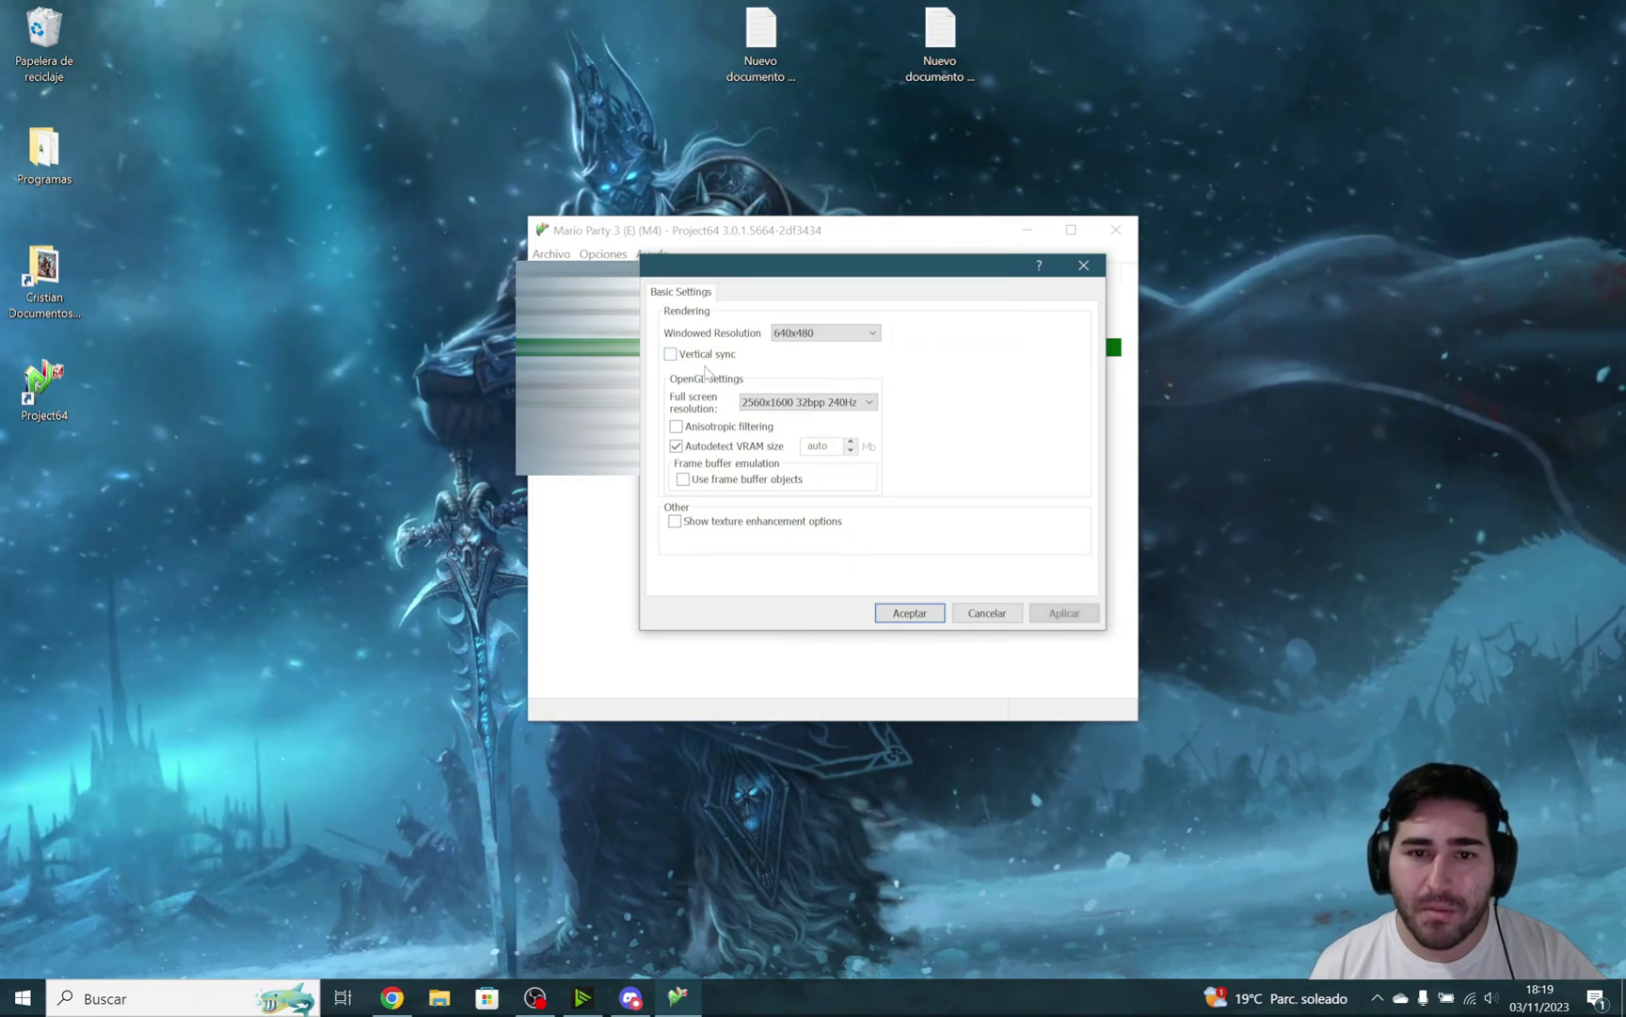
left_click(801, 335)
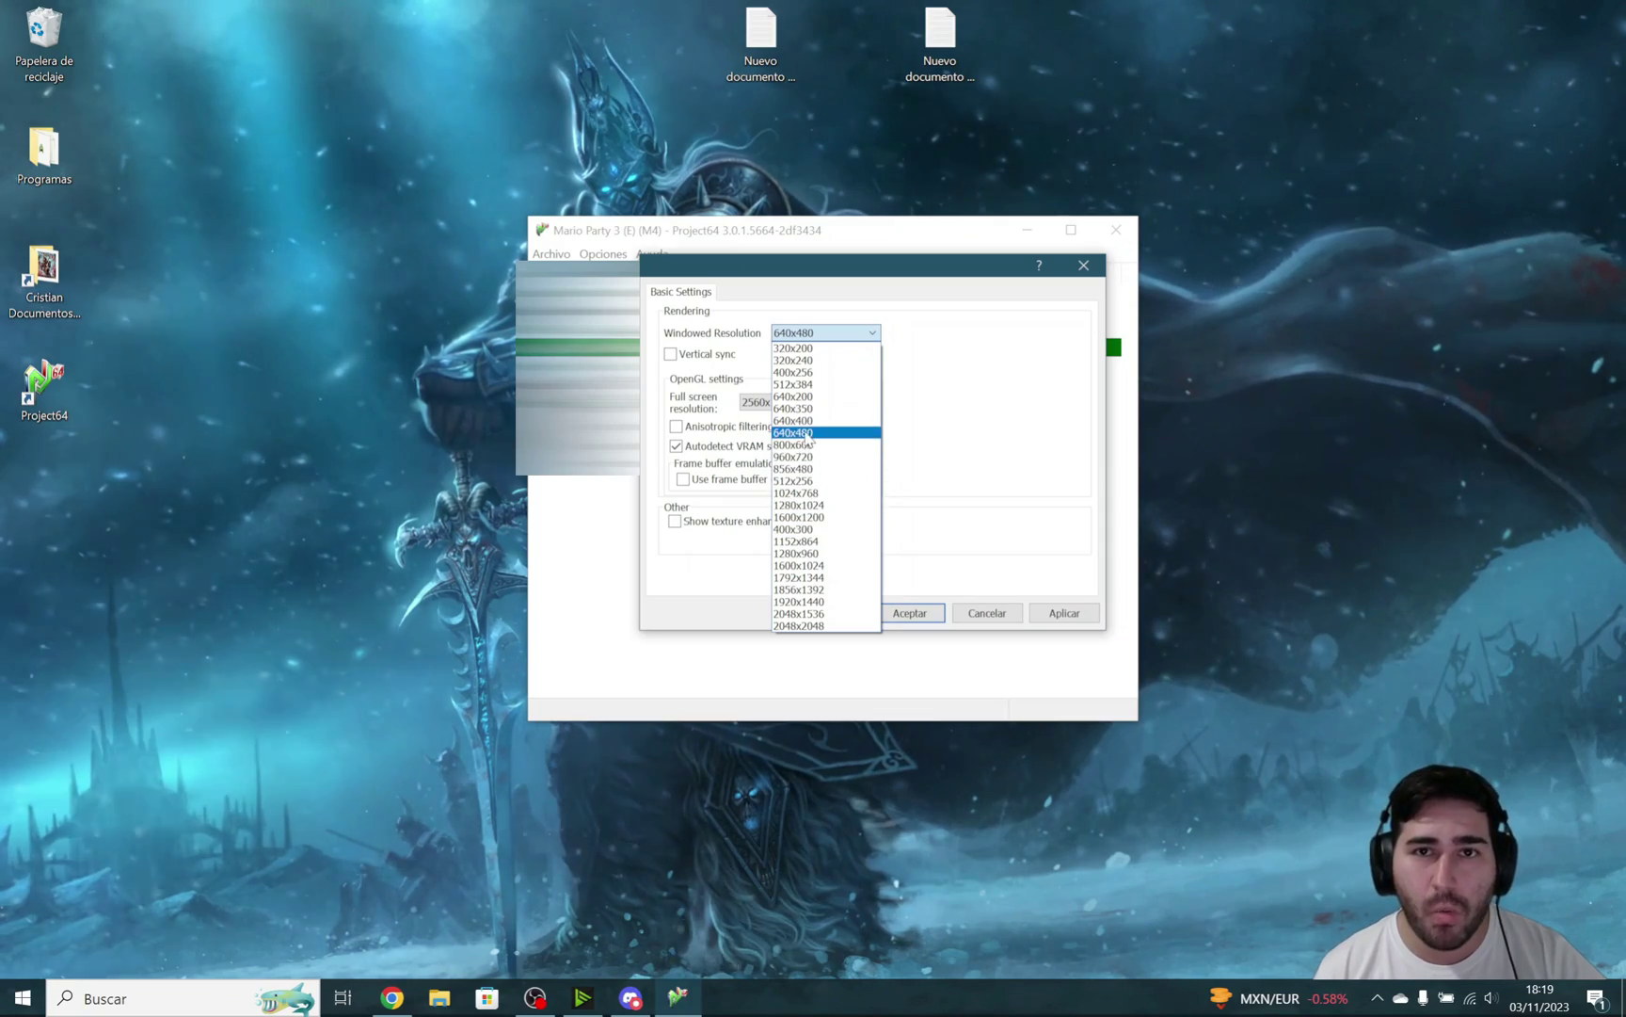
left_click(945, 403)
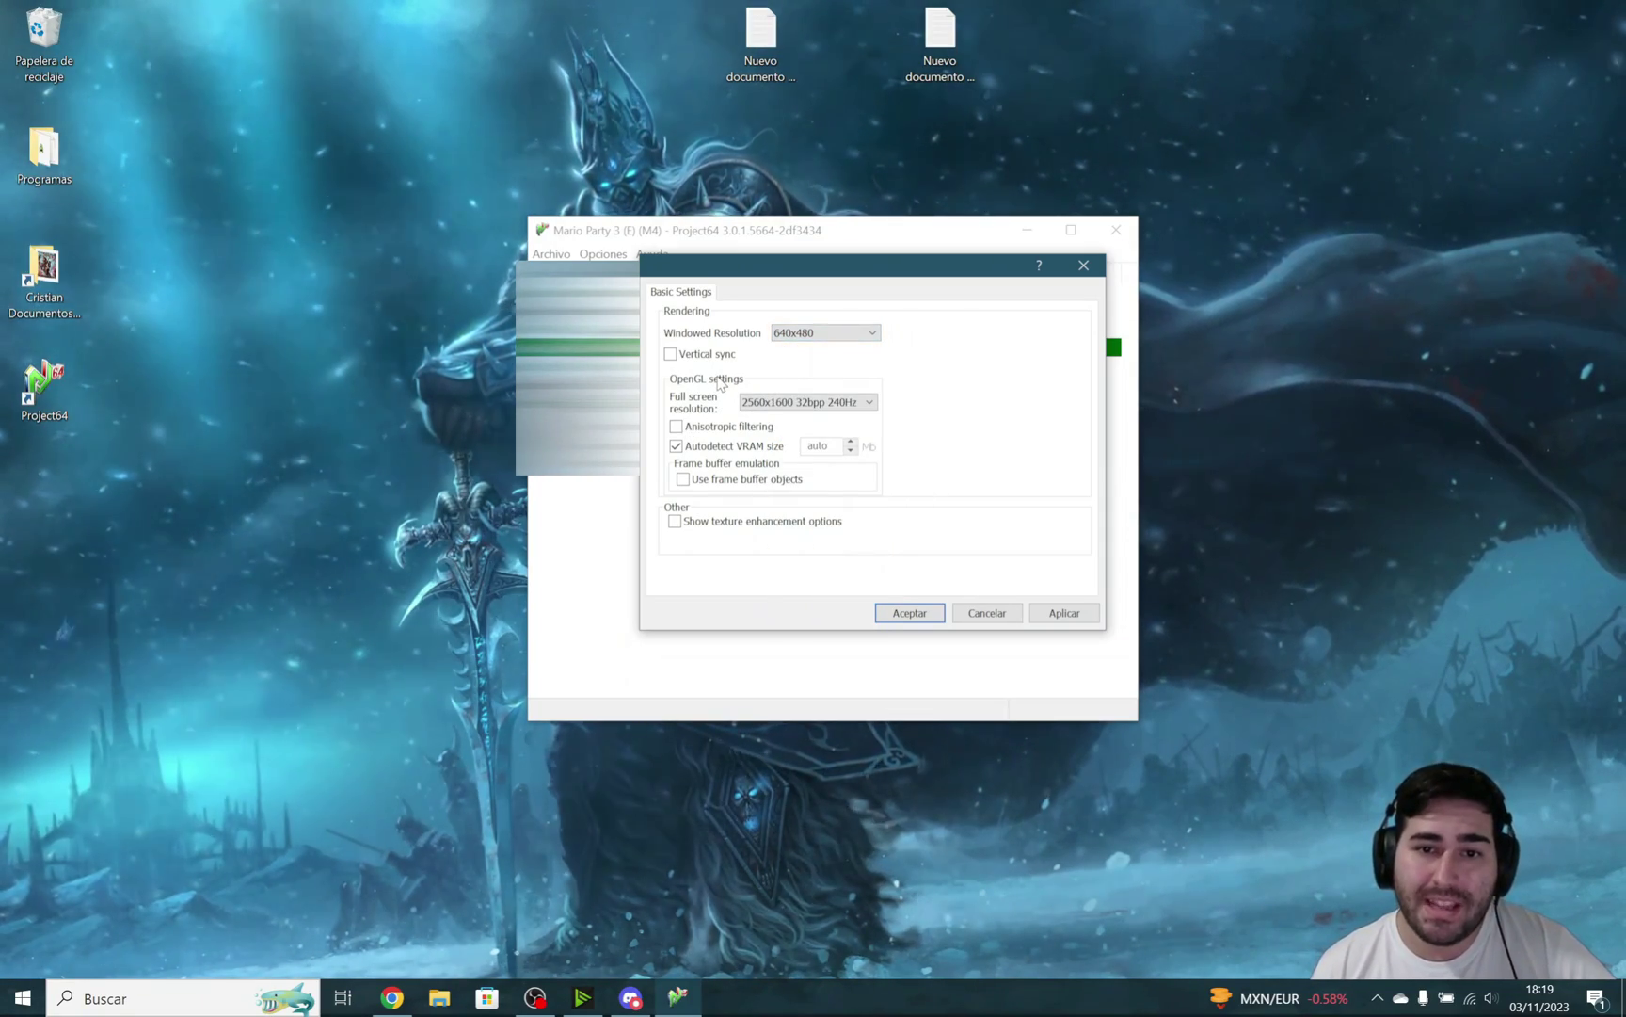
left_click(824, 335)
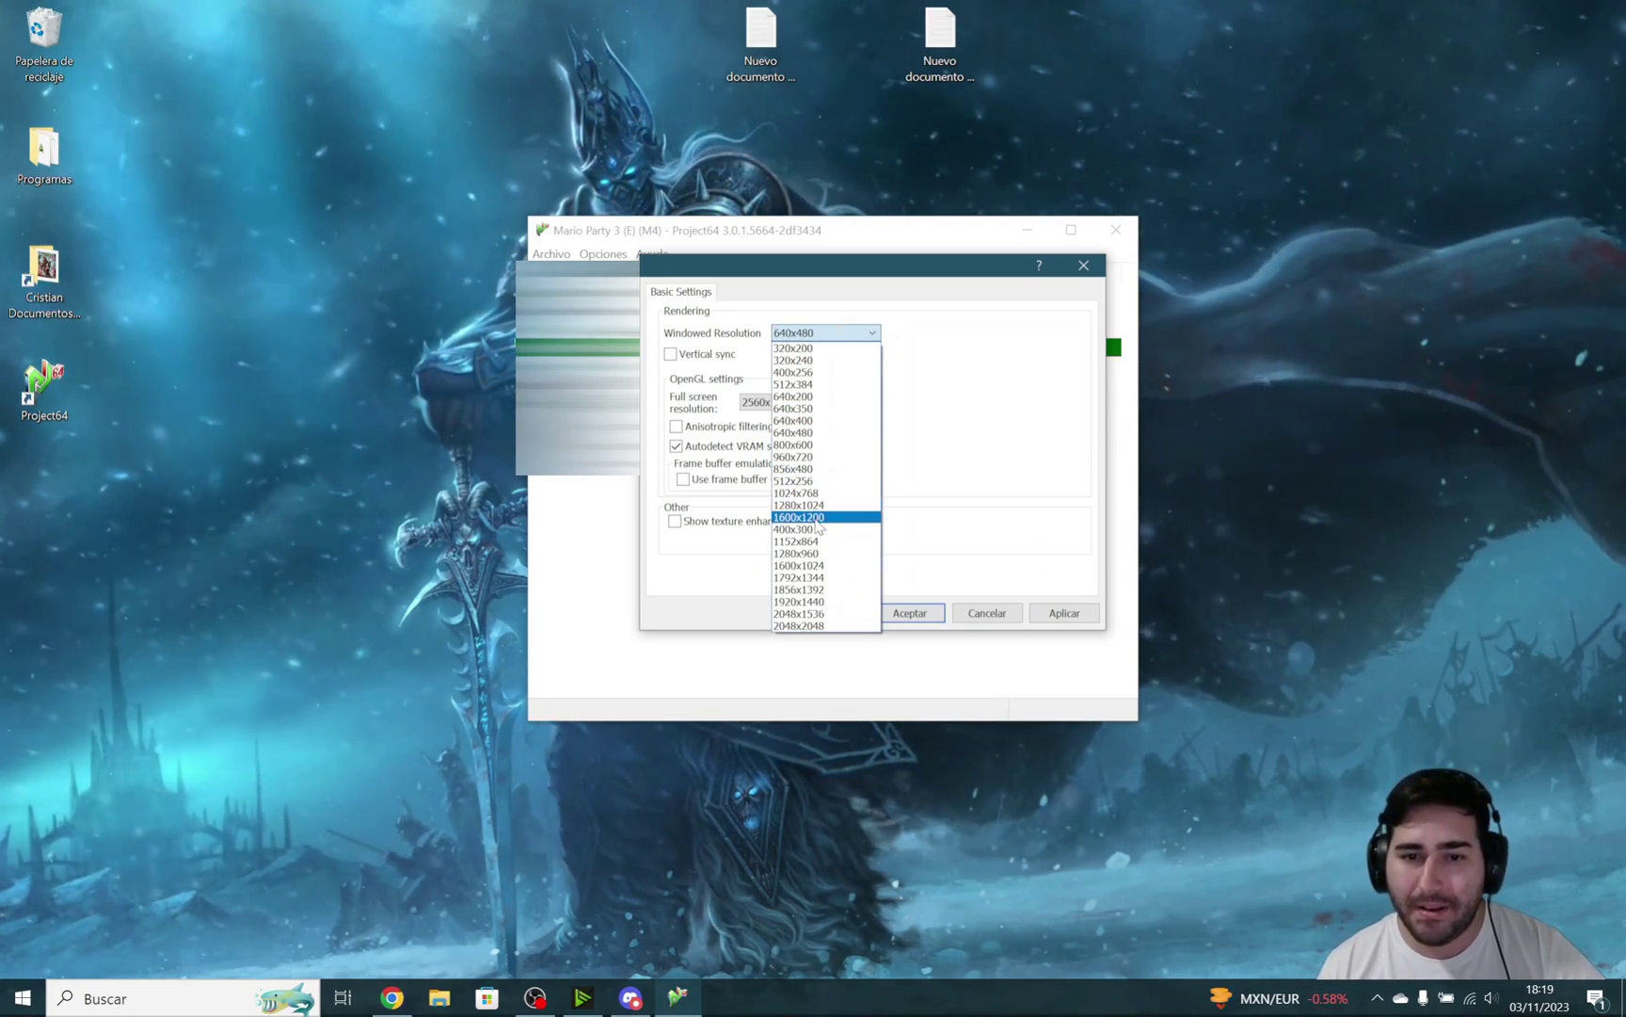
left_click(798, 602)
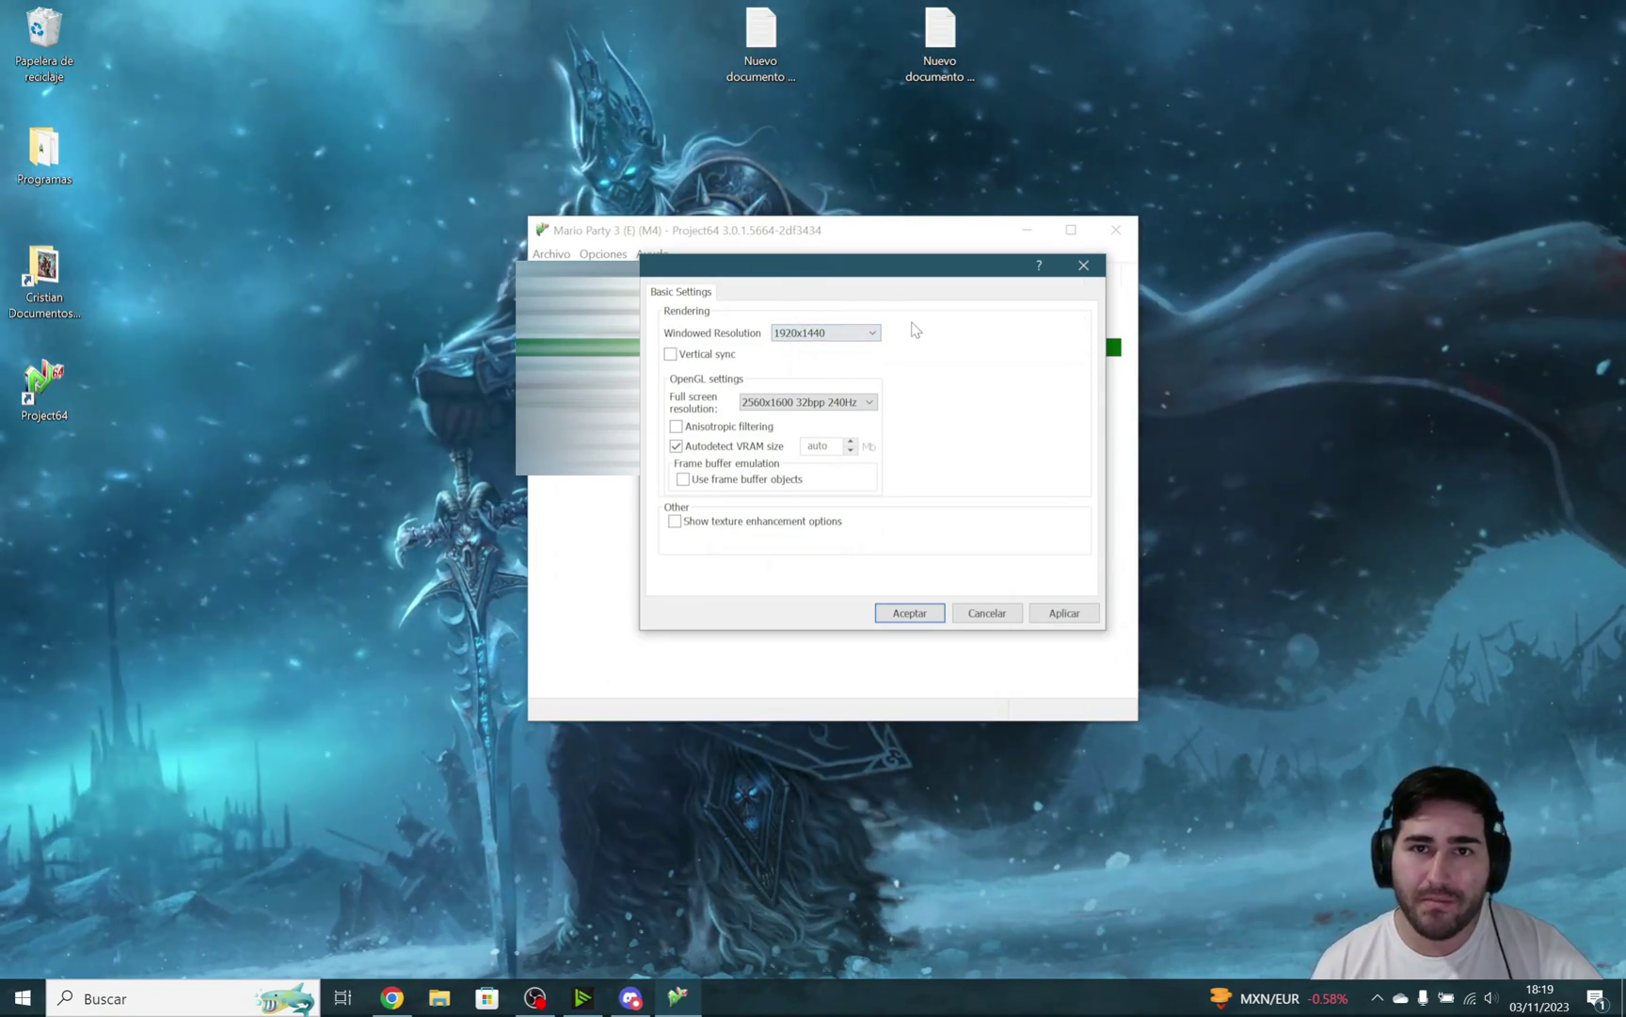
Review the windowed and full screen resolution choices and the anisotropic filtering description, then apply the graphics settings and close them
left_click(861, 332)
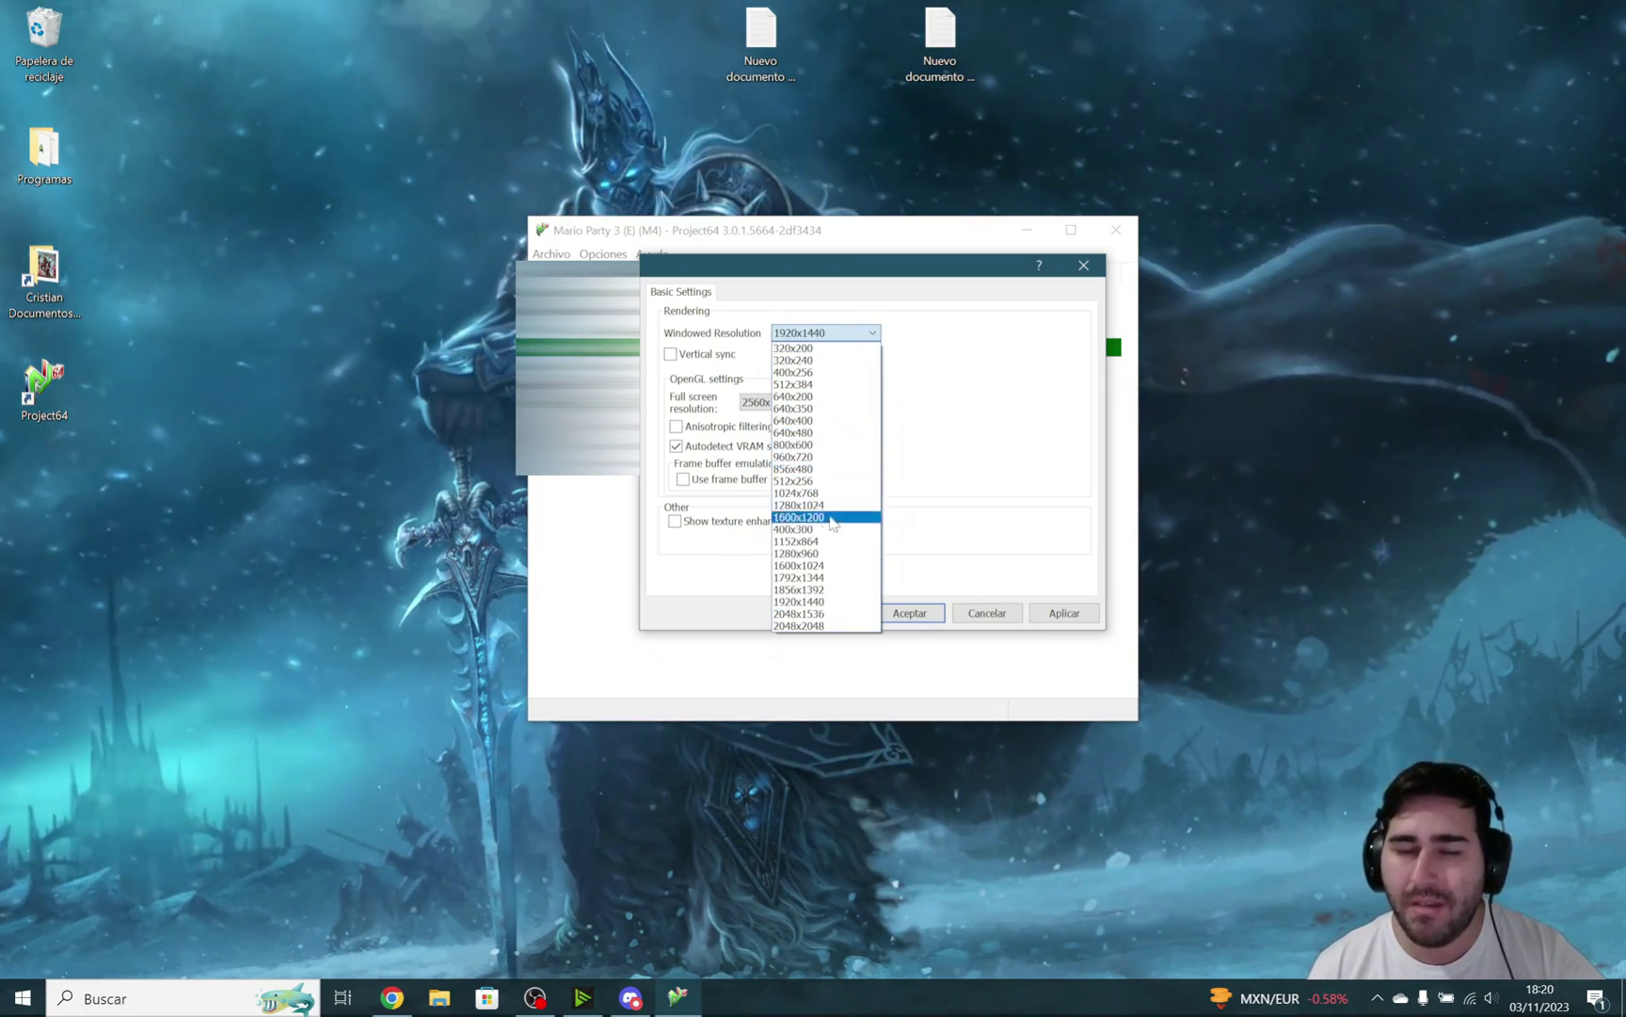
left_click(902, 419)
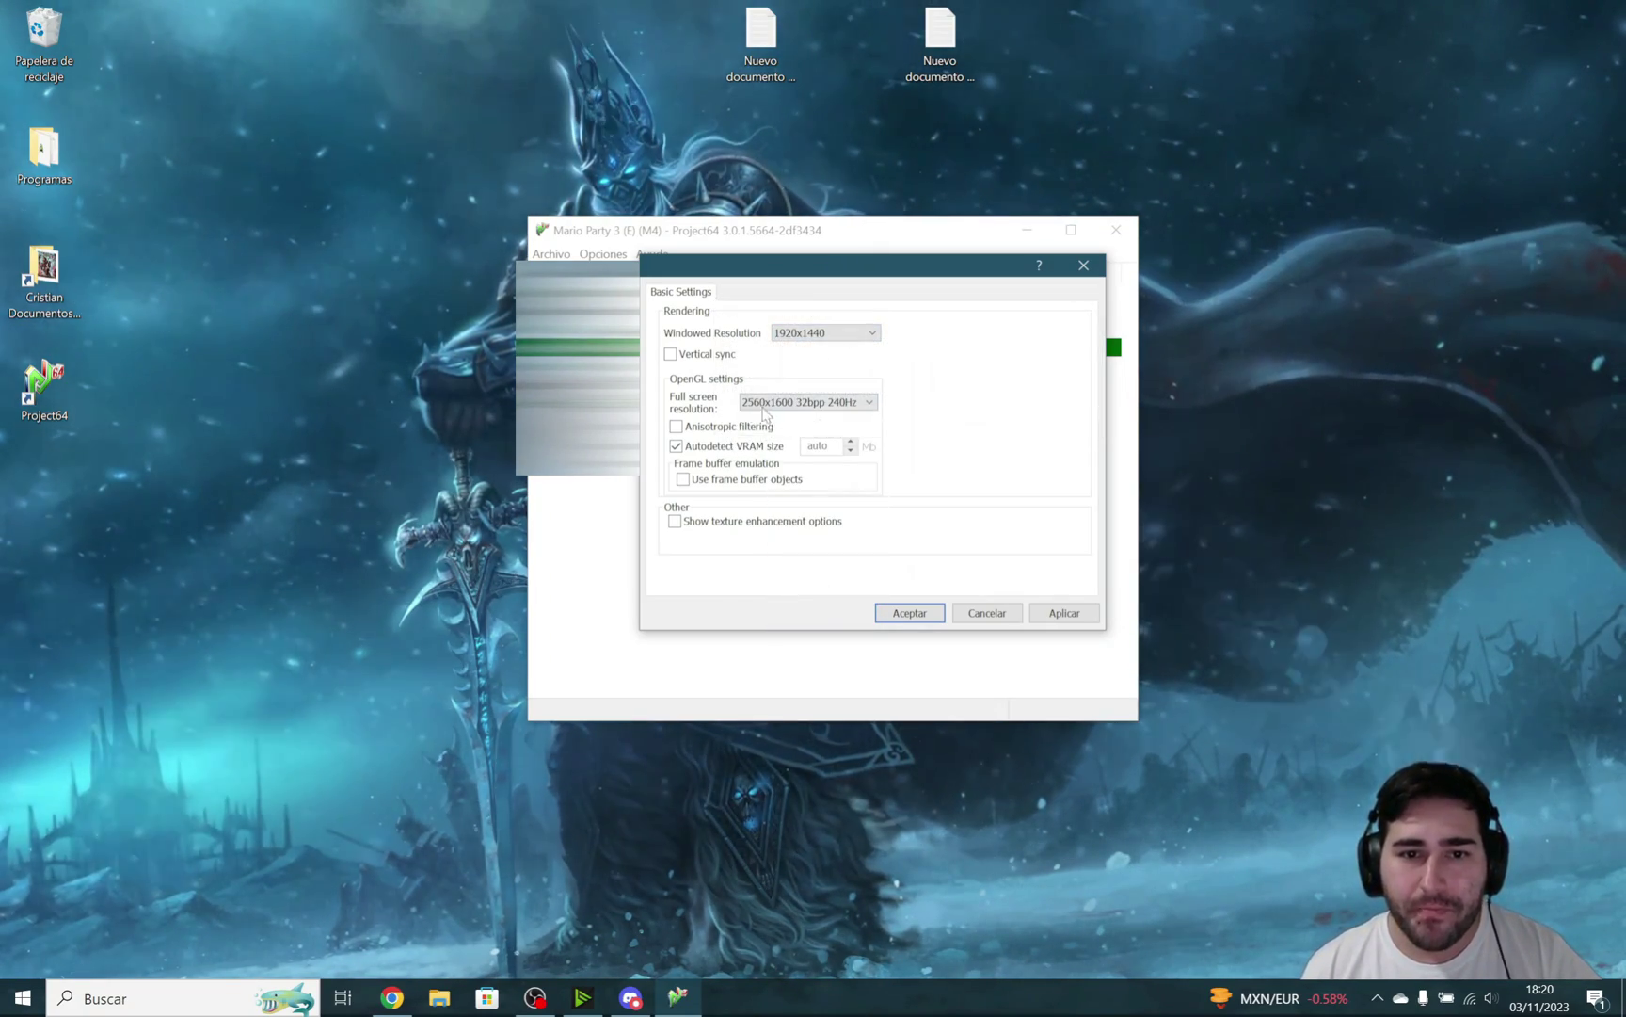
left_click(789, 405)
left_click(952, 432)
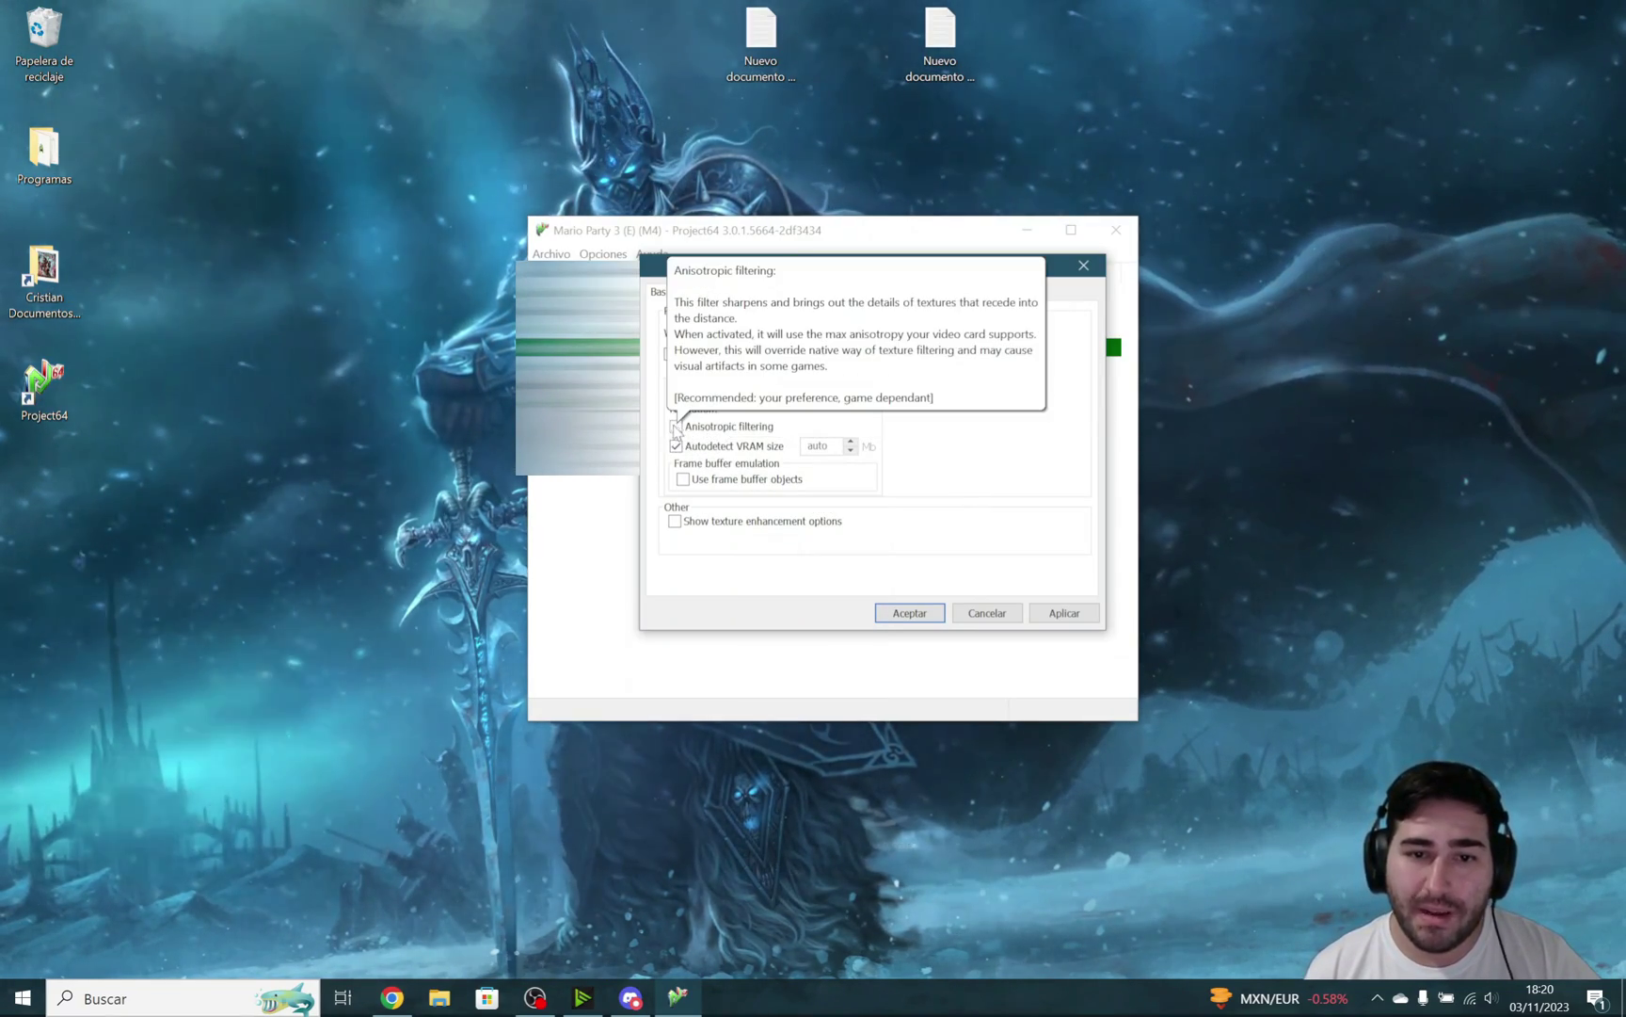
mouse_move(690, 455)
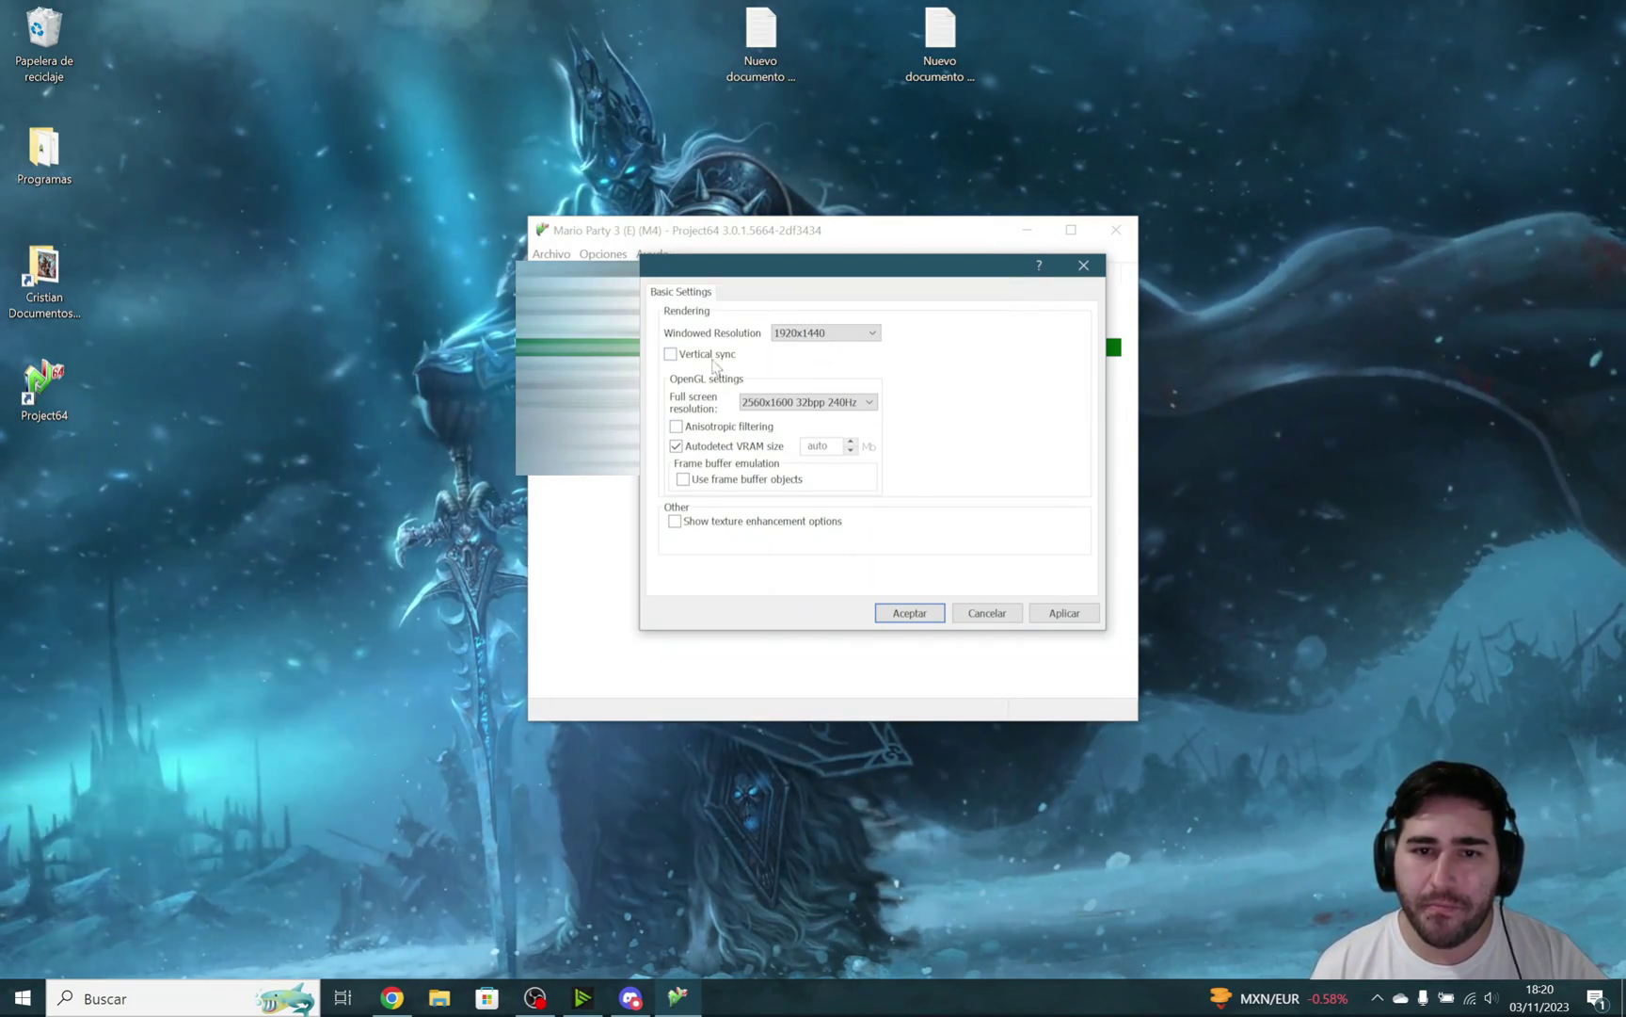
left_click(1061, 612)
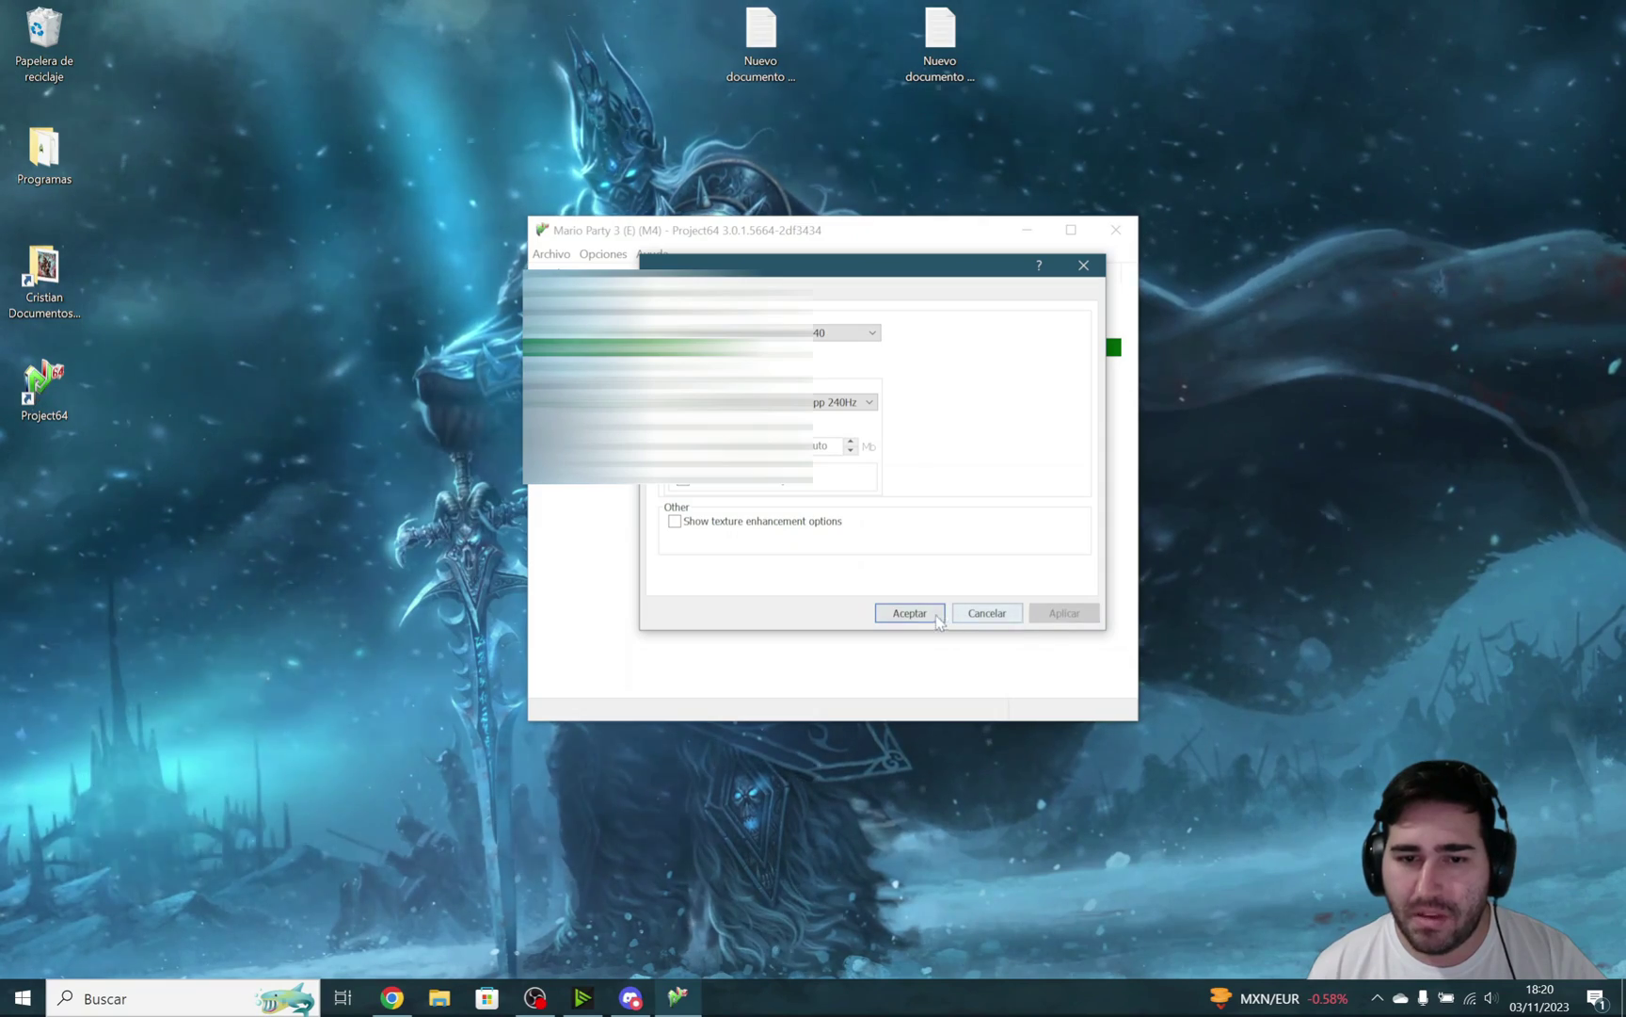
left_click(934, 614)
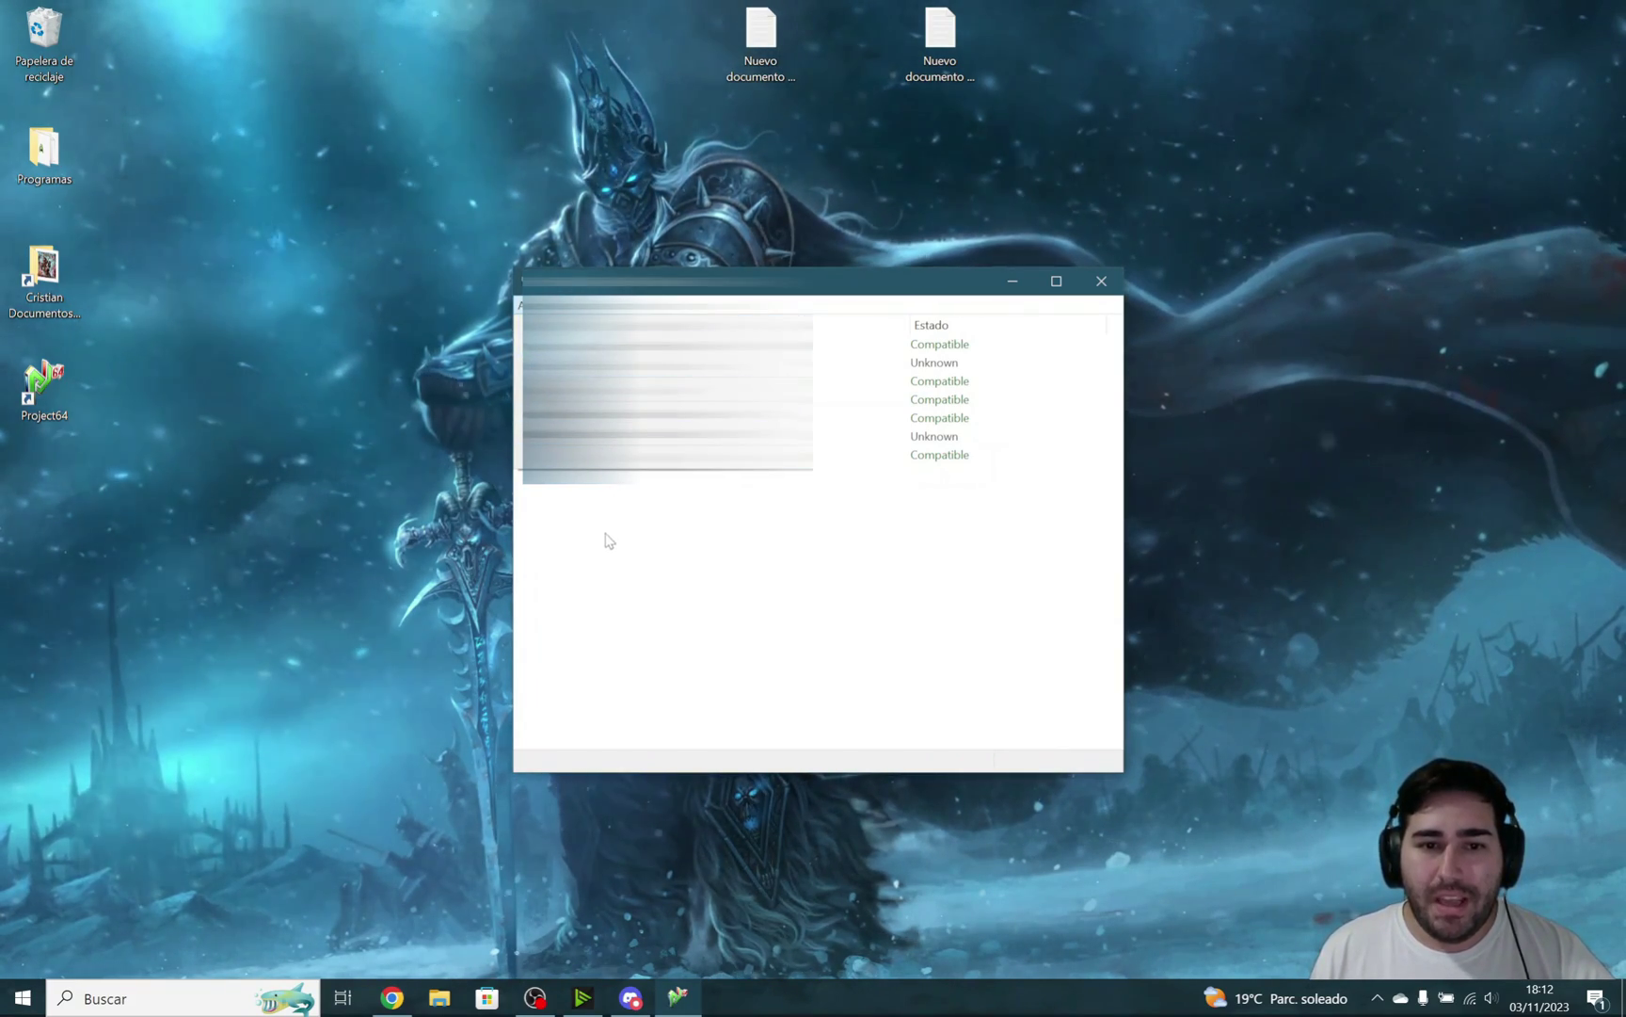
Launch Donald Duck - Quack Attack (E) (M5), choose the third entry of the in-game menu and confirm the highlighted choice on the following screen
left_click(940, 343)
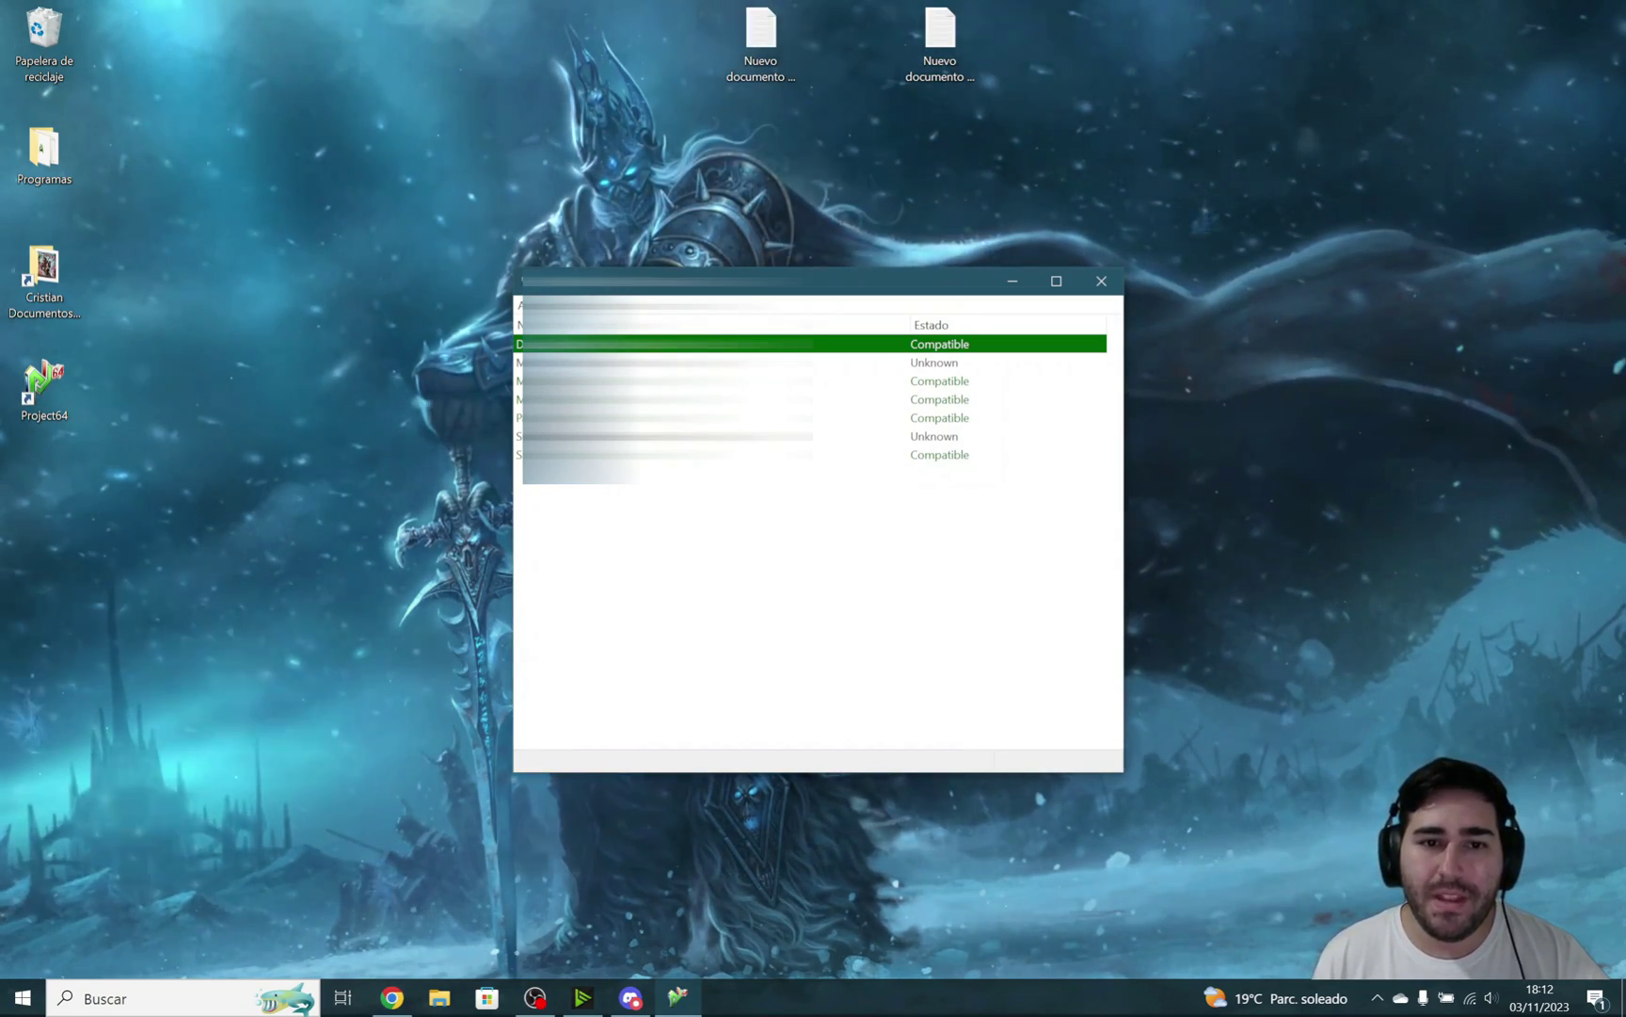
key("Return")
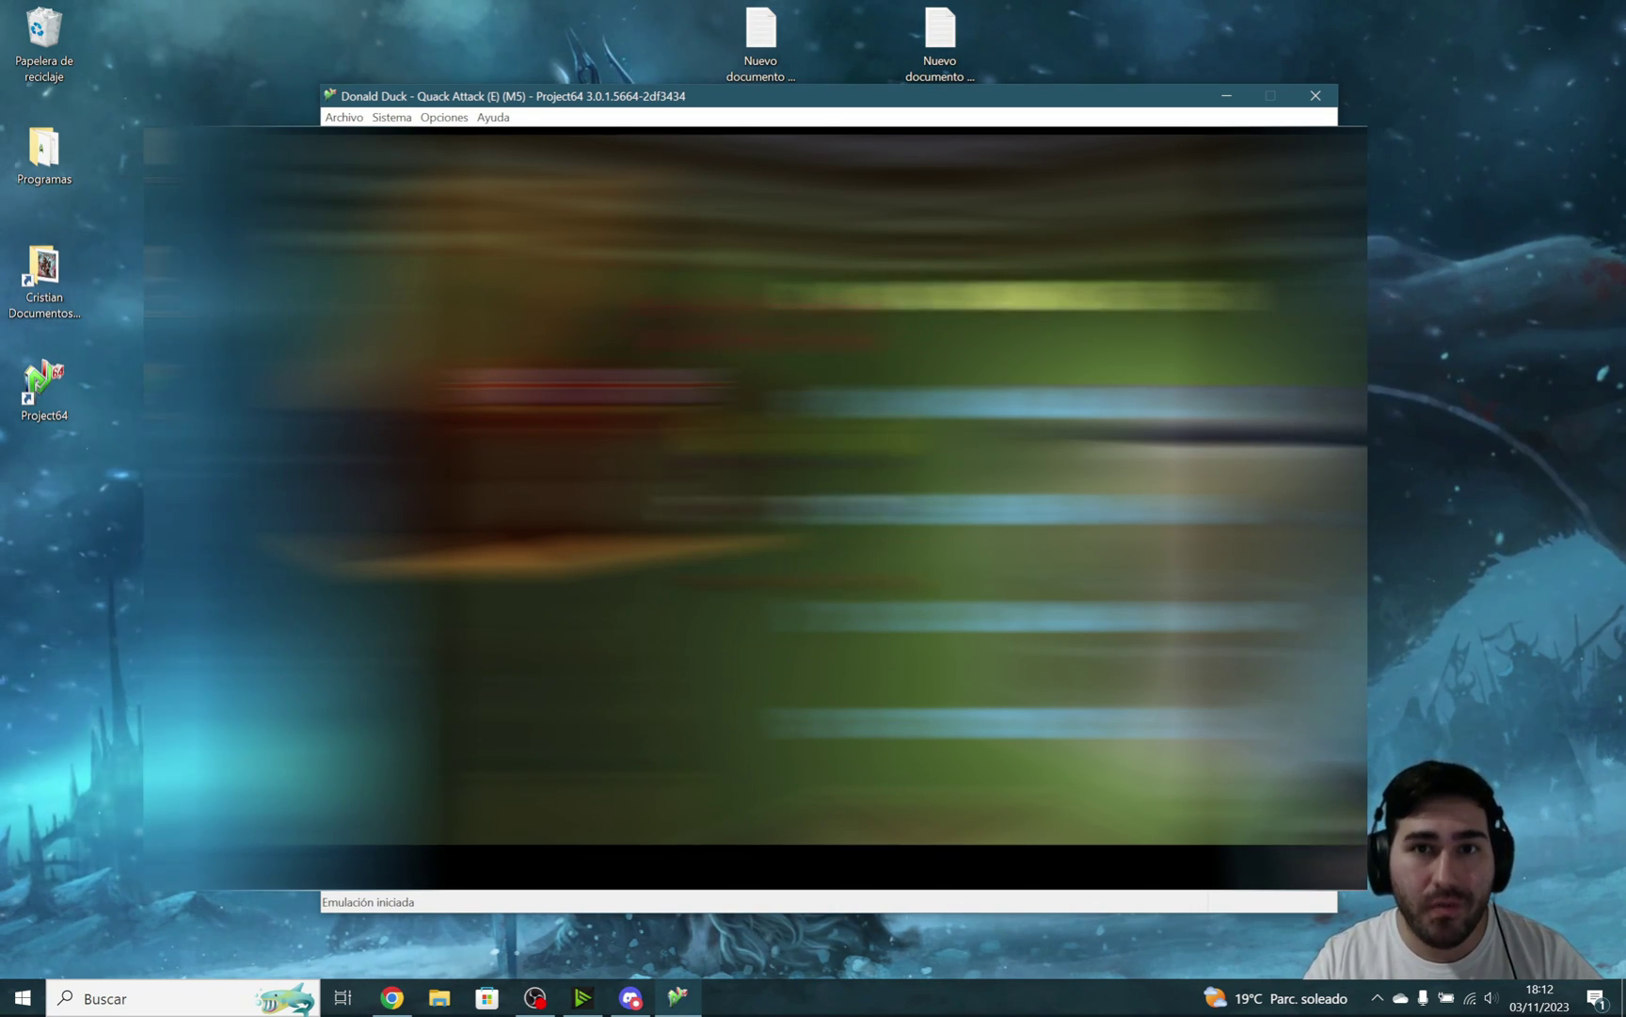
key("Down")
key("Down")
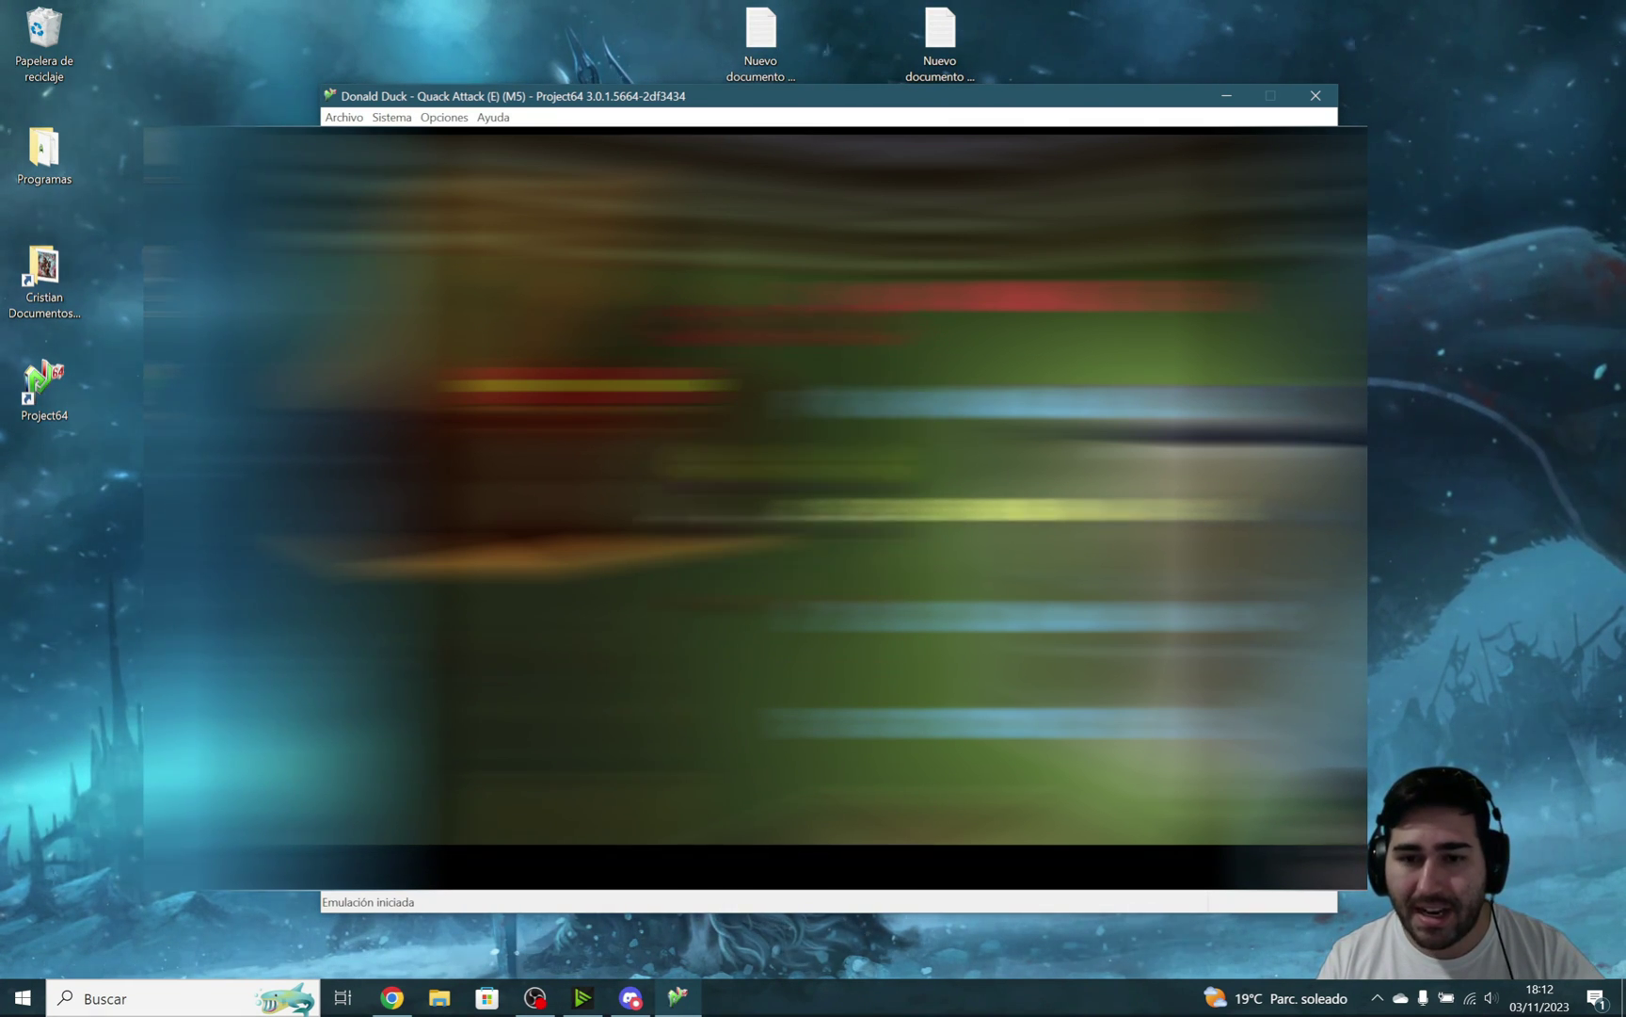
key("Up")
key("Down")
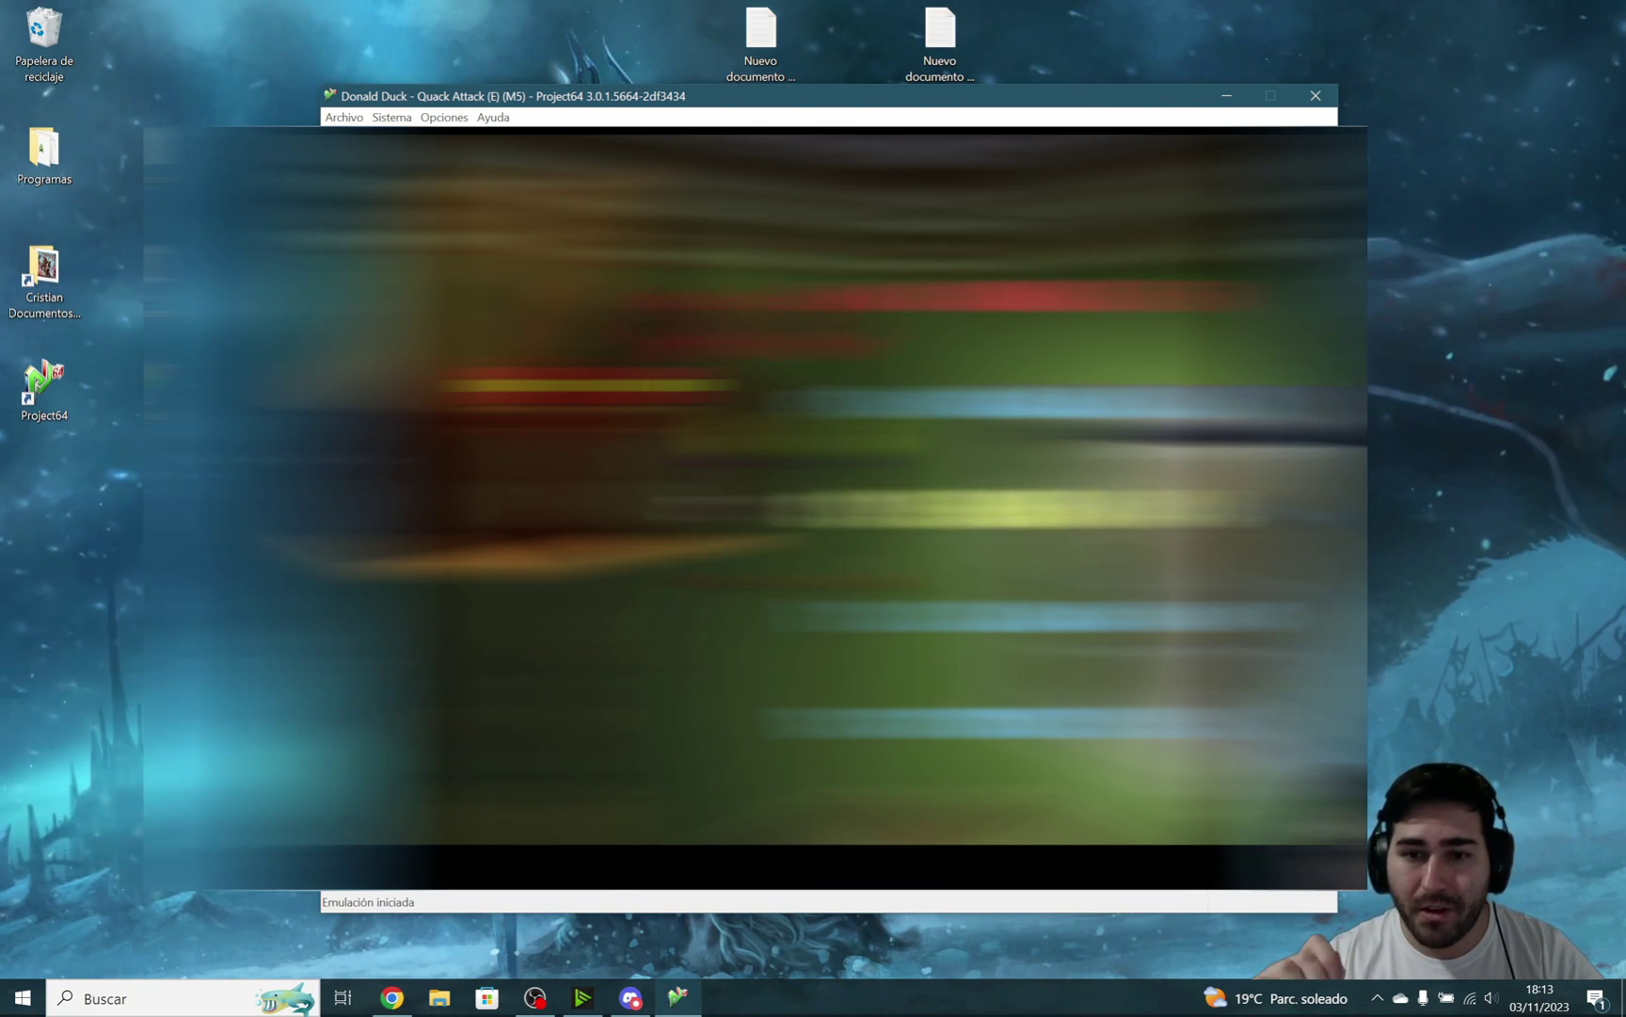
key("Return")
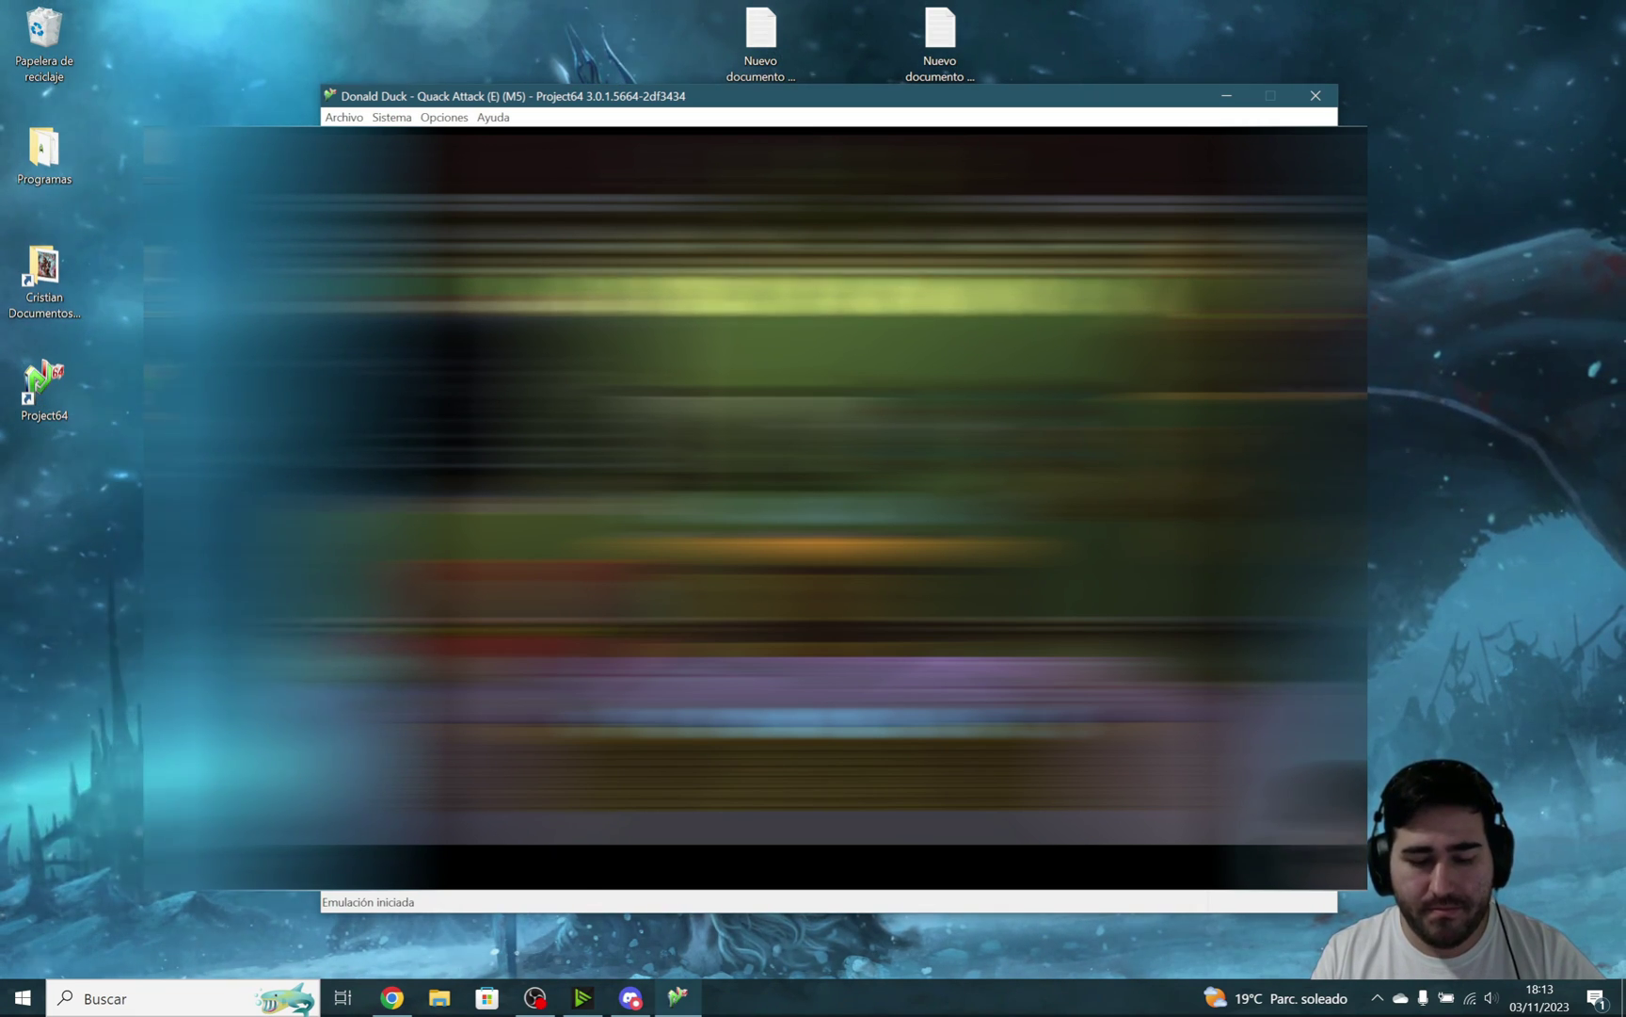
key("Return")
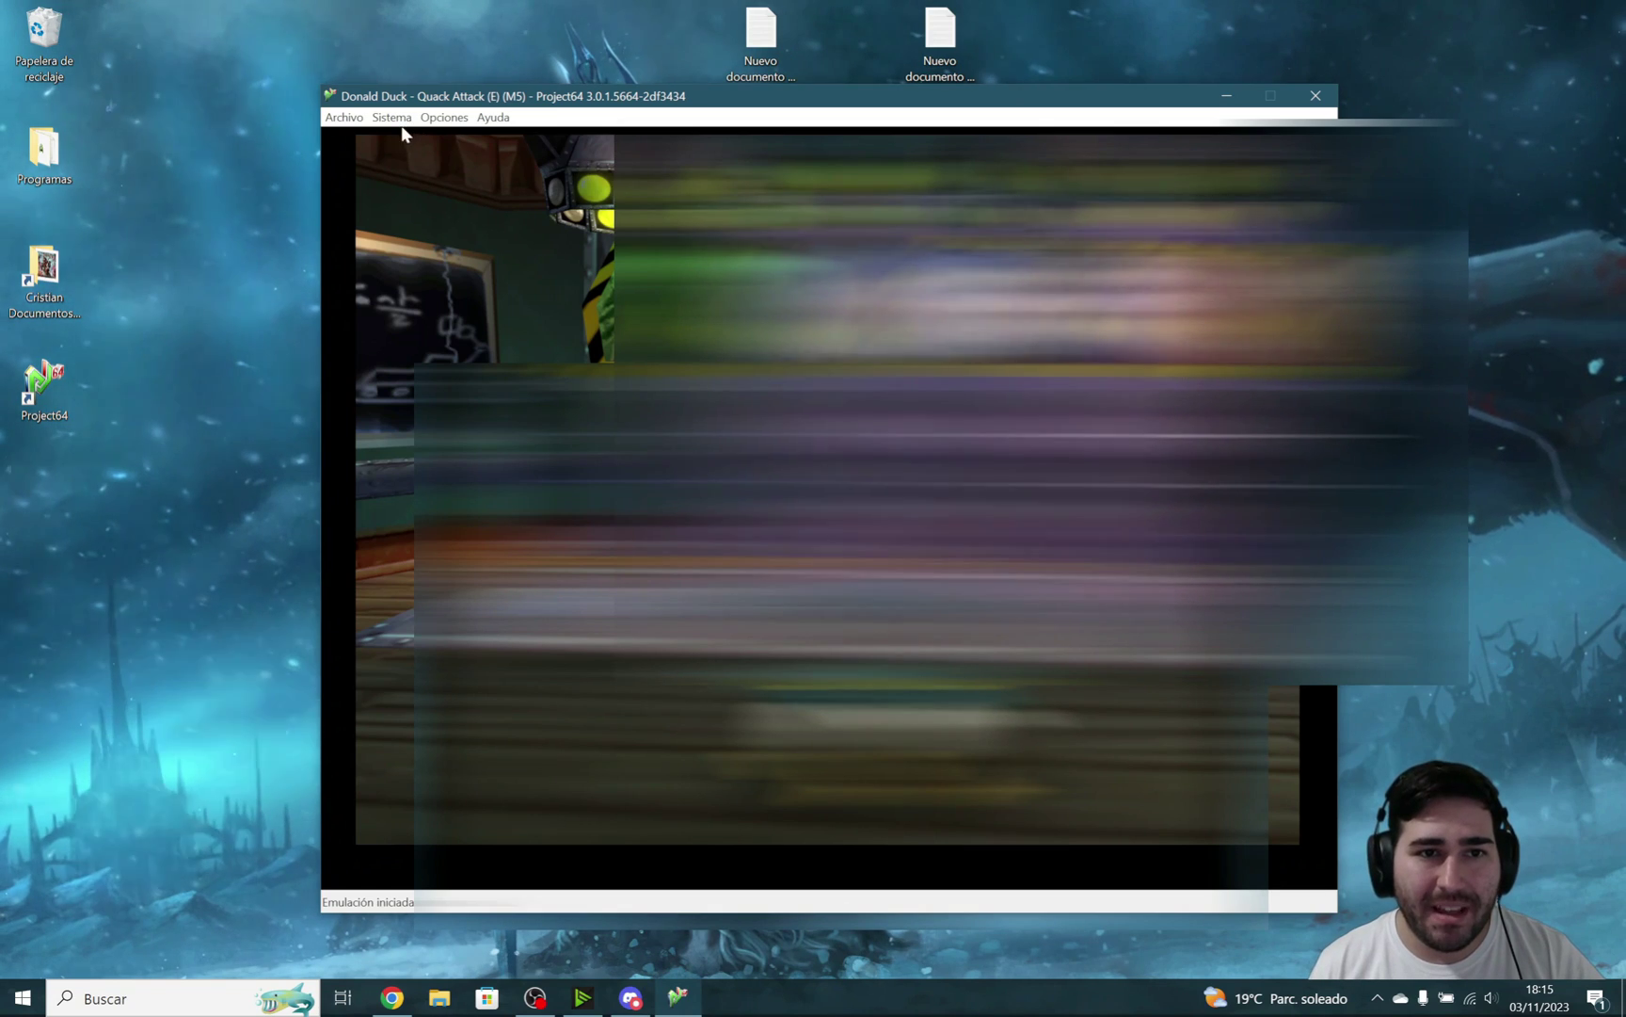
Save the current game state of Donald Duck - Quack Attack and load that saved state
left_click(344, 117)
mouse_move(381, 118)
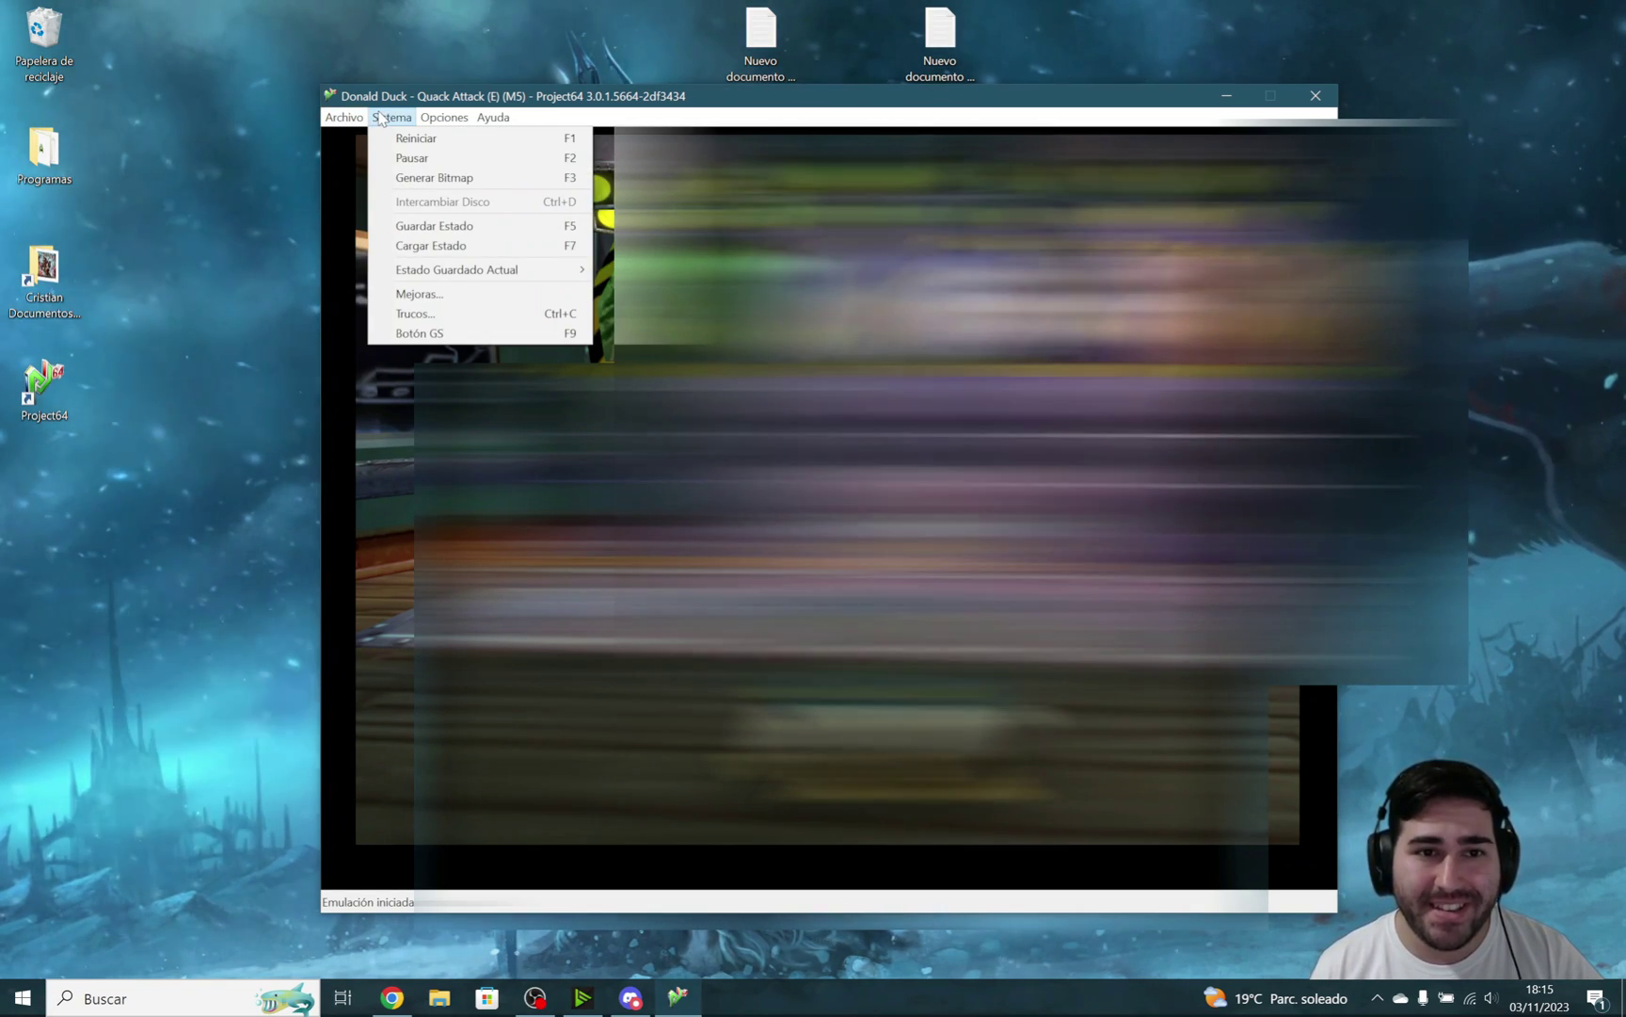
left_click(463, 233)
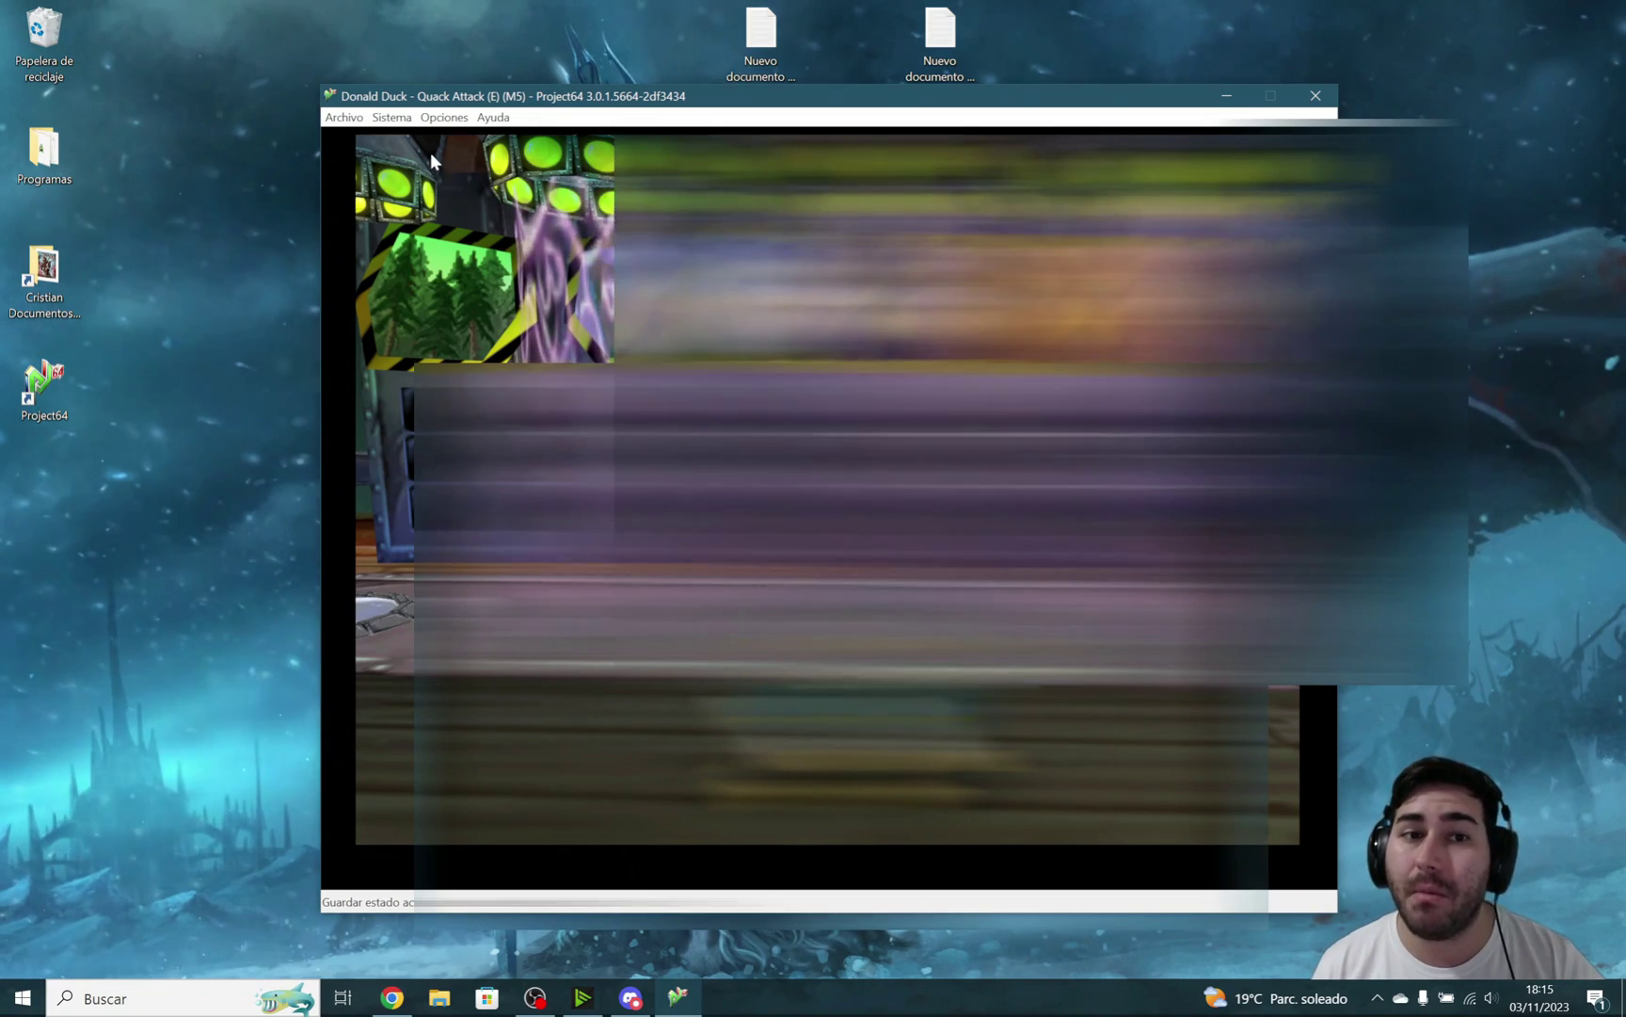
left_click(392, 118)
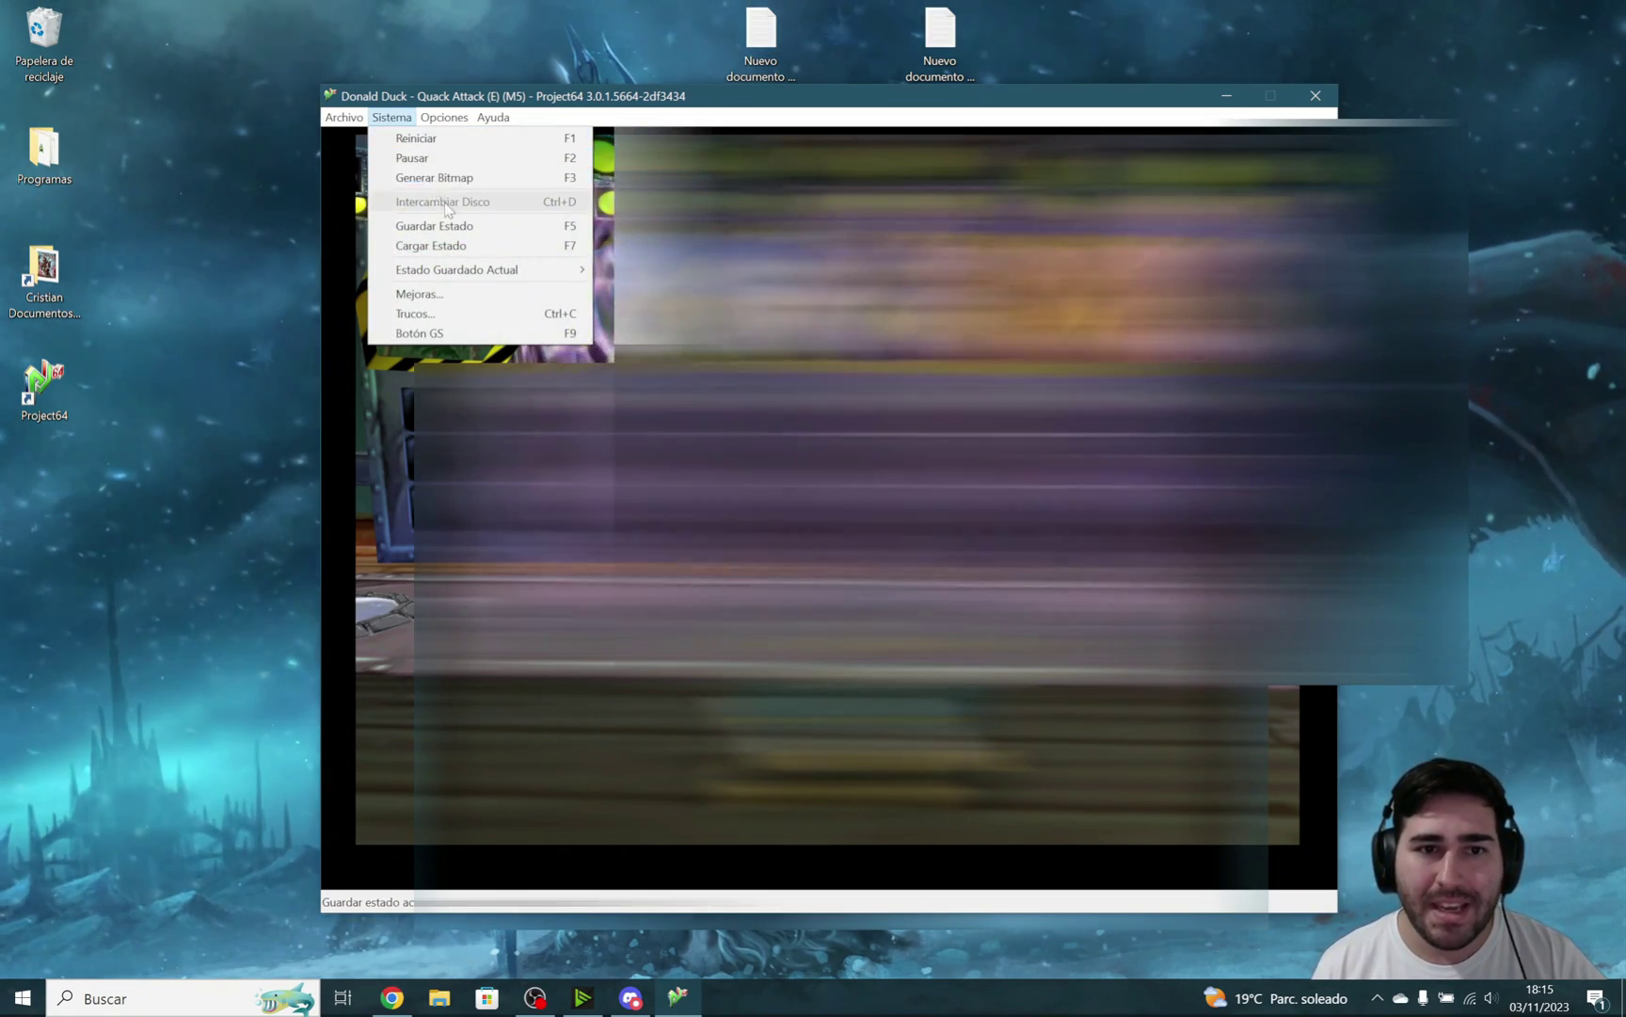
left_click(437, 247)
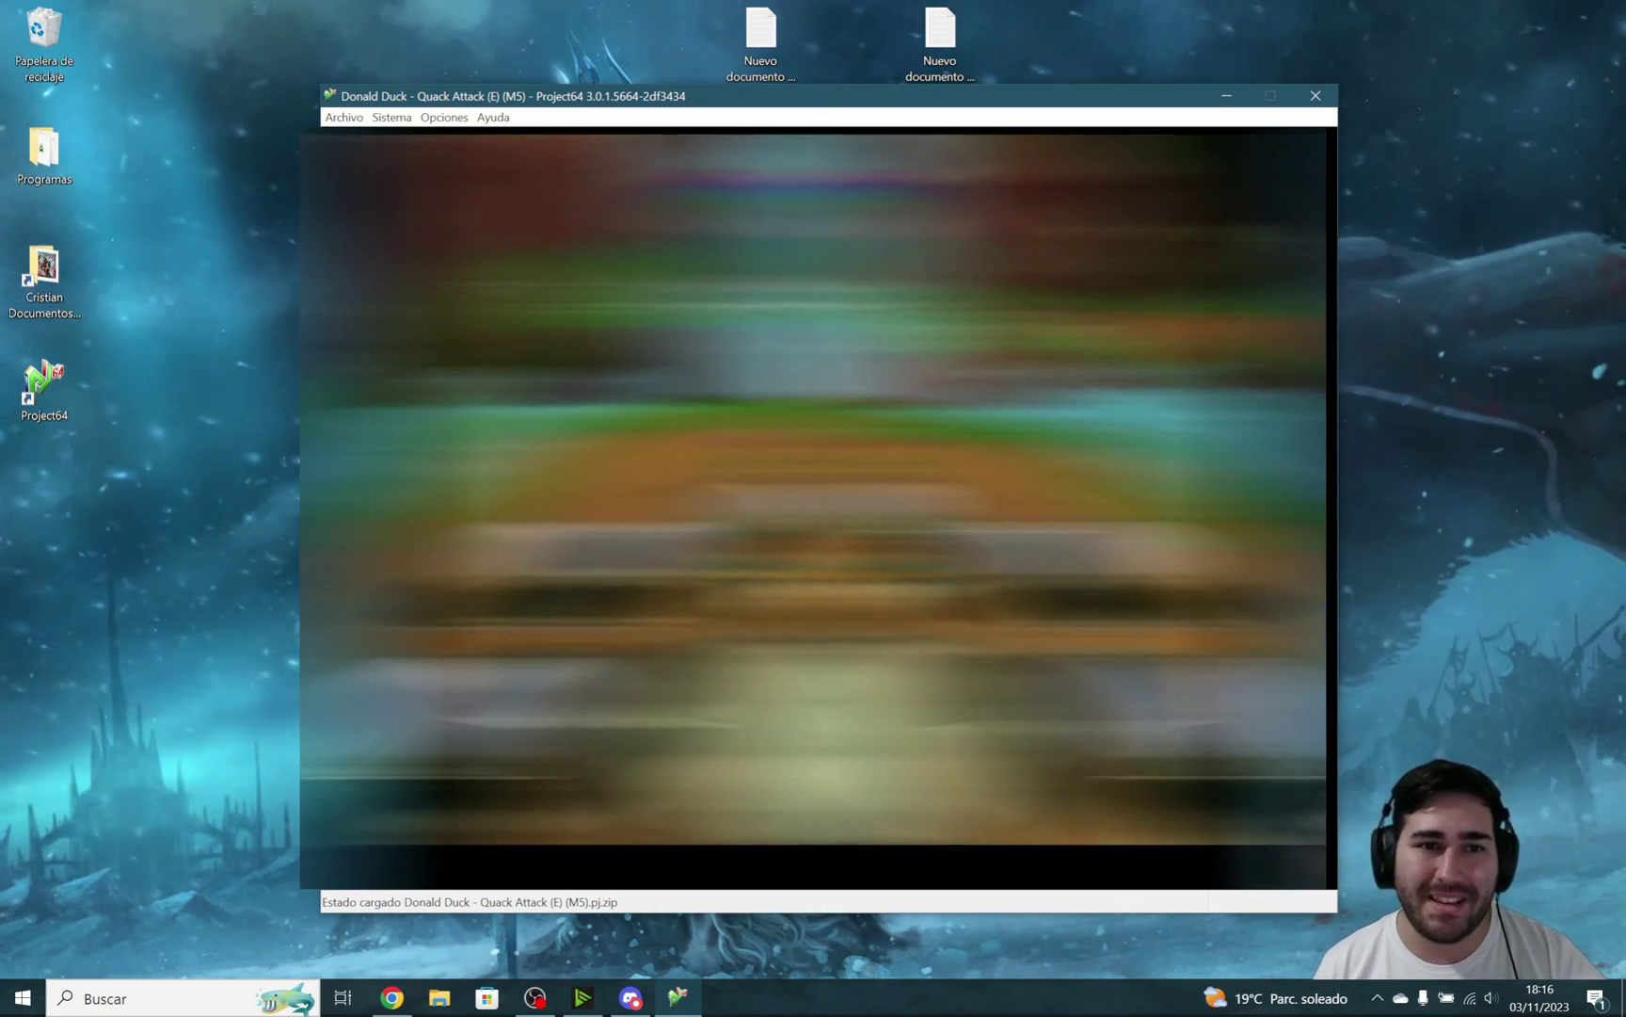
End the emulation of Donald Duck - Quack Attack and launch Mario Party 3 (E) (M4) from the game list
left_click(350, 118)
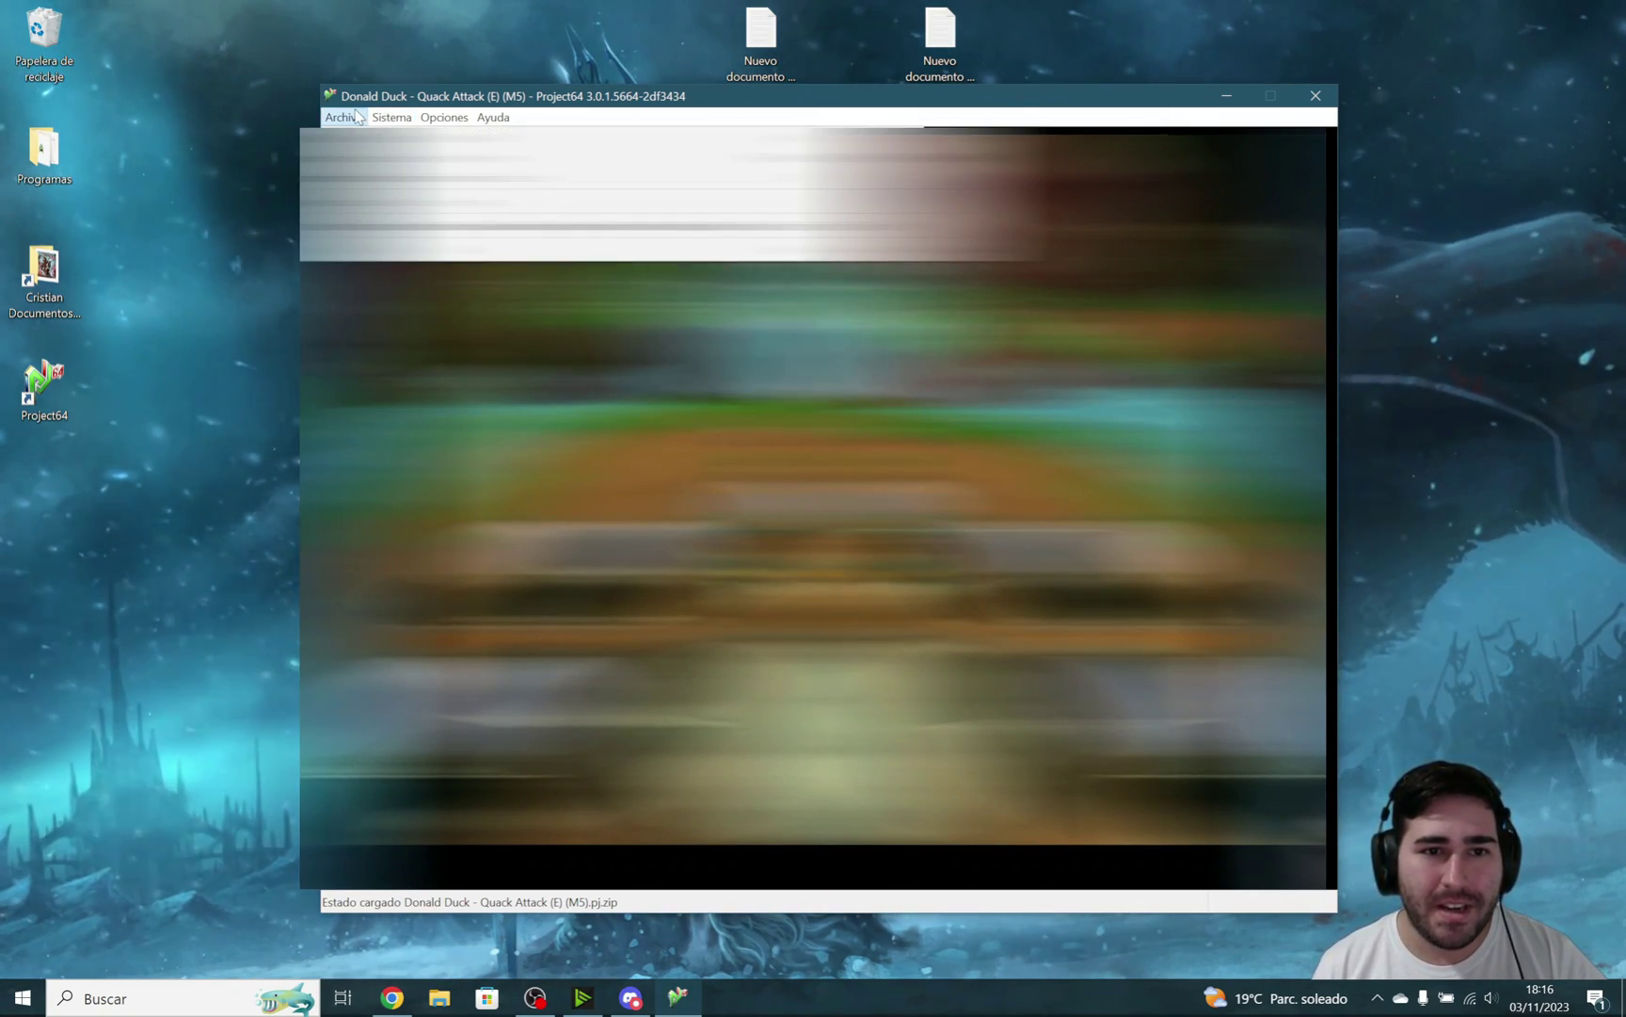
left_click(377, 176)
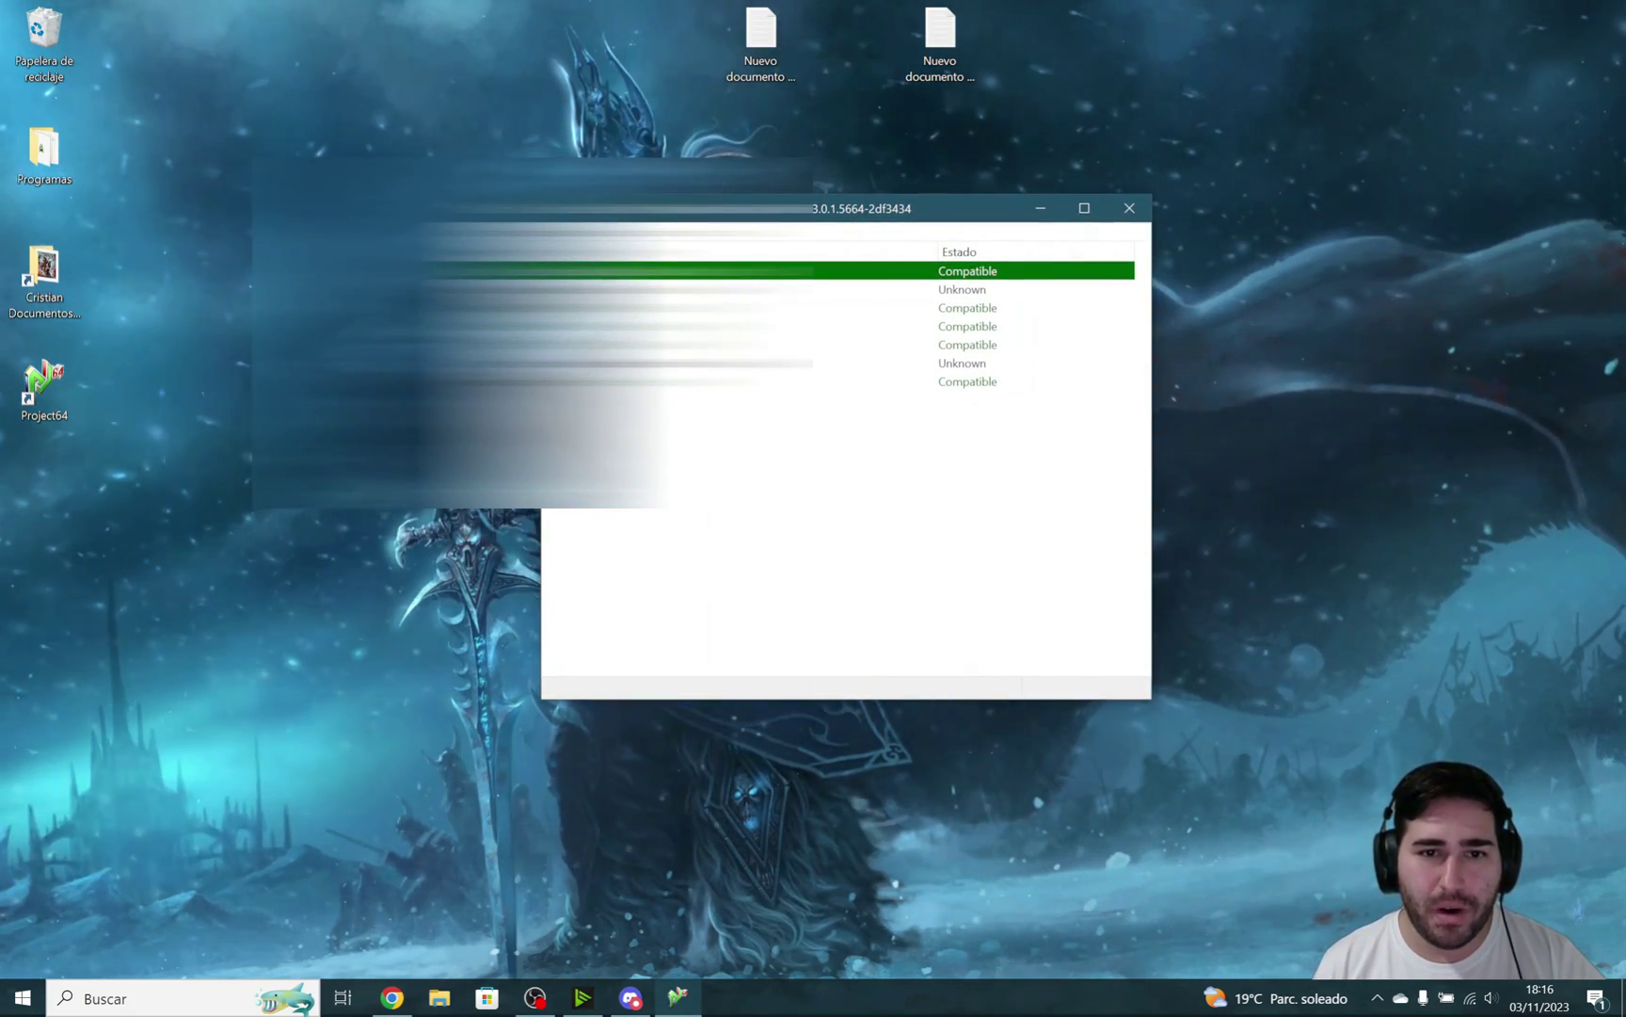
double_click(659, 326)
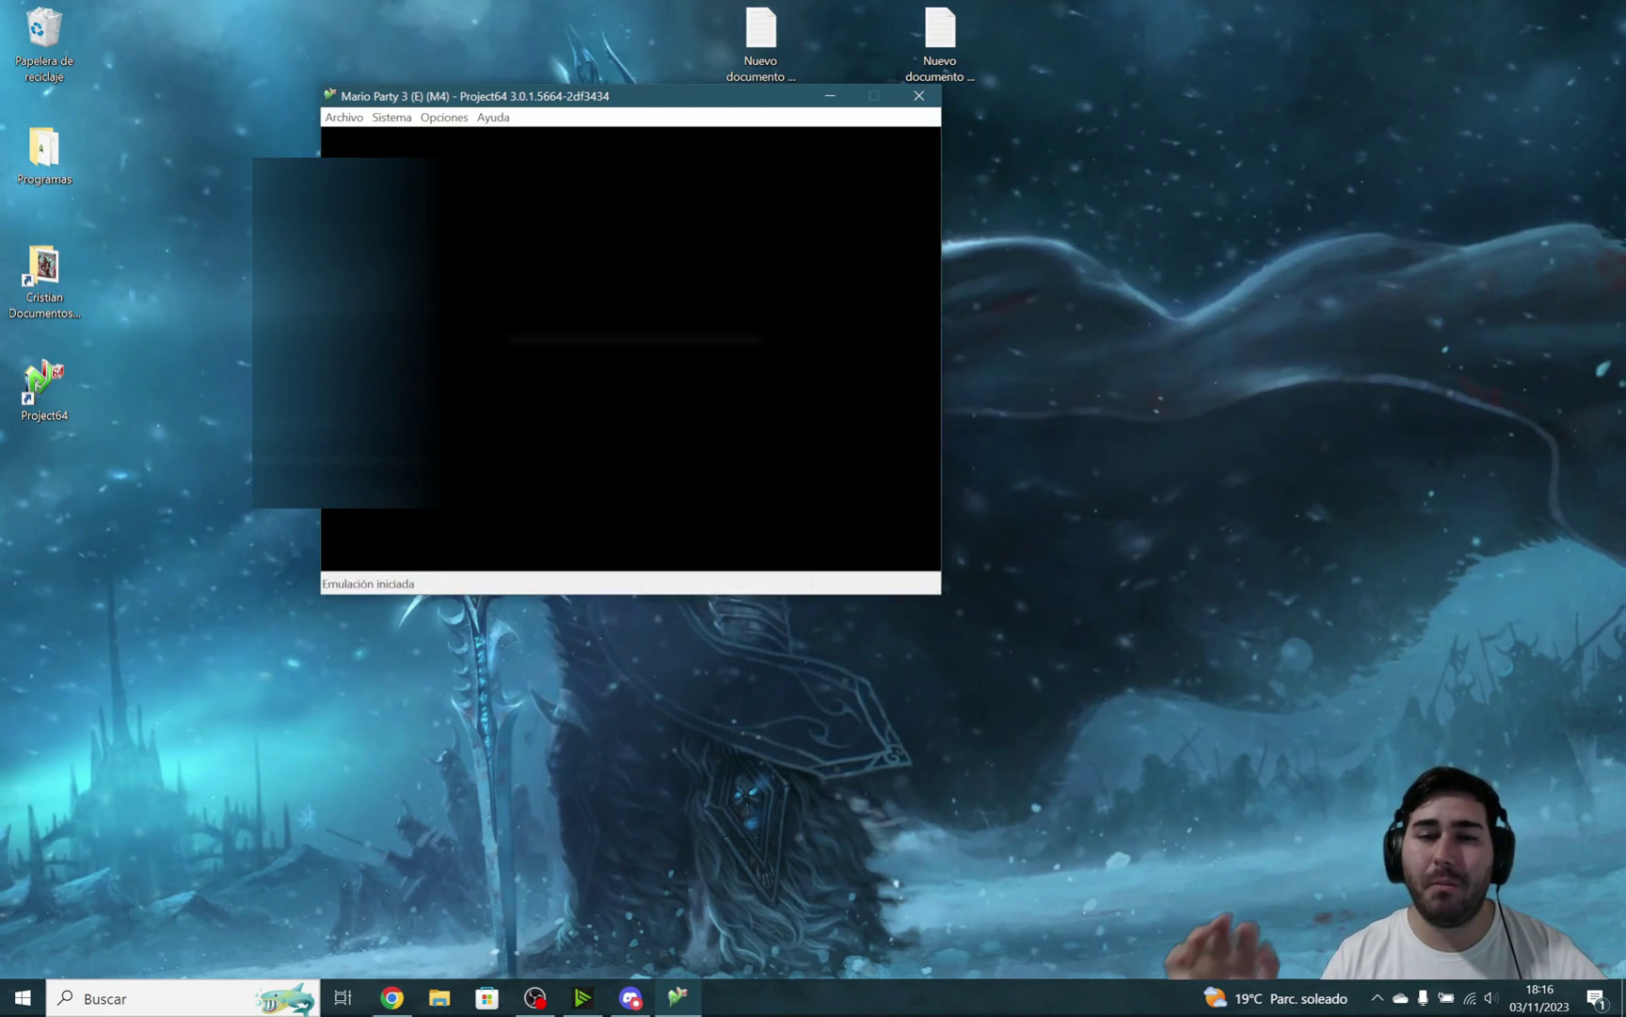